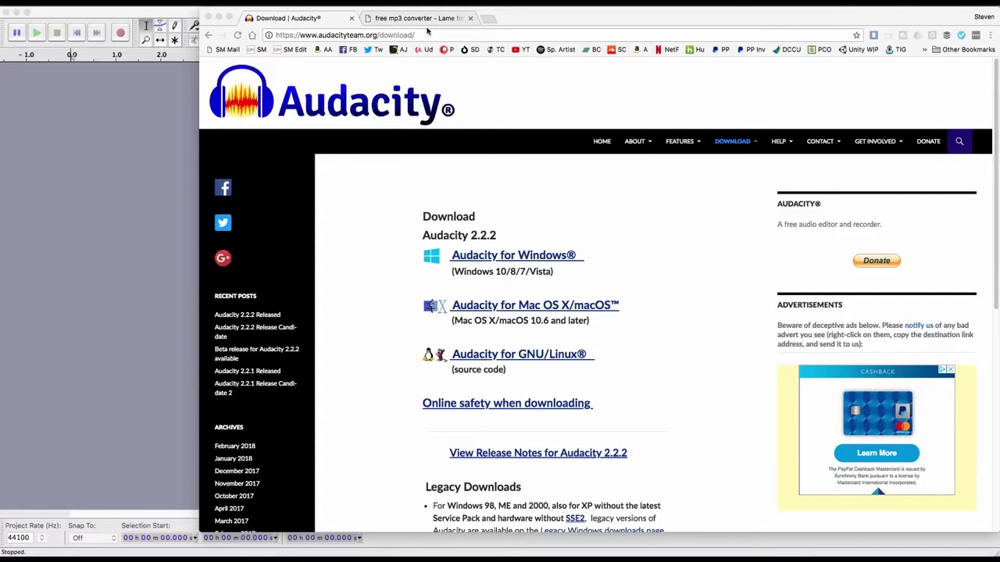
Go to the Audacity website's Plug-ins page, which covers the LAME and FFmpeg libraries.
click(736, 146)
click(727, 298)
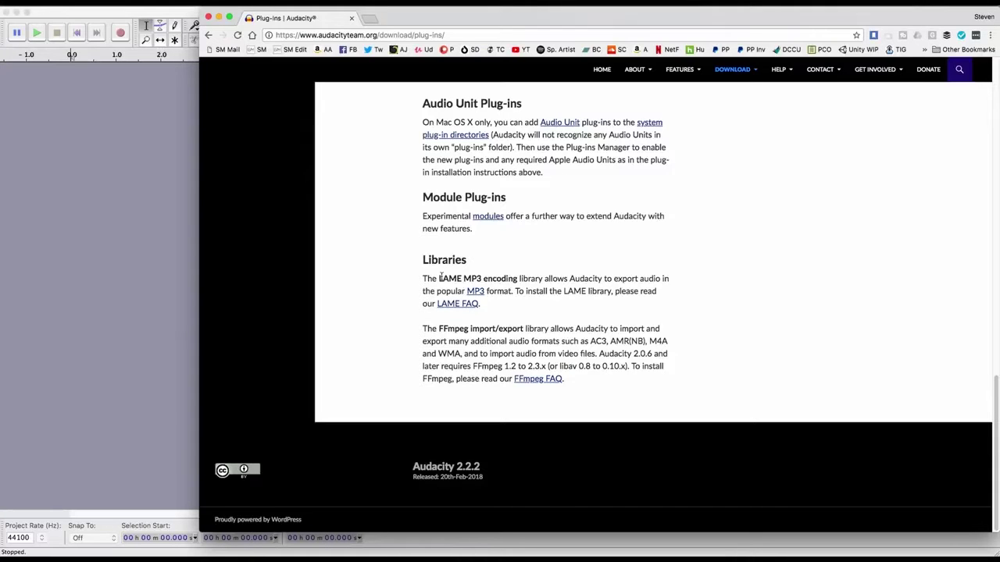
Move Logic's playhead to bar 1,025 and mark a cycle range from bar 1,025 to 1,035.
click(113, 261)
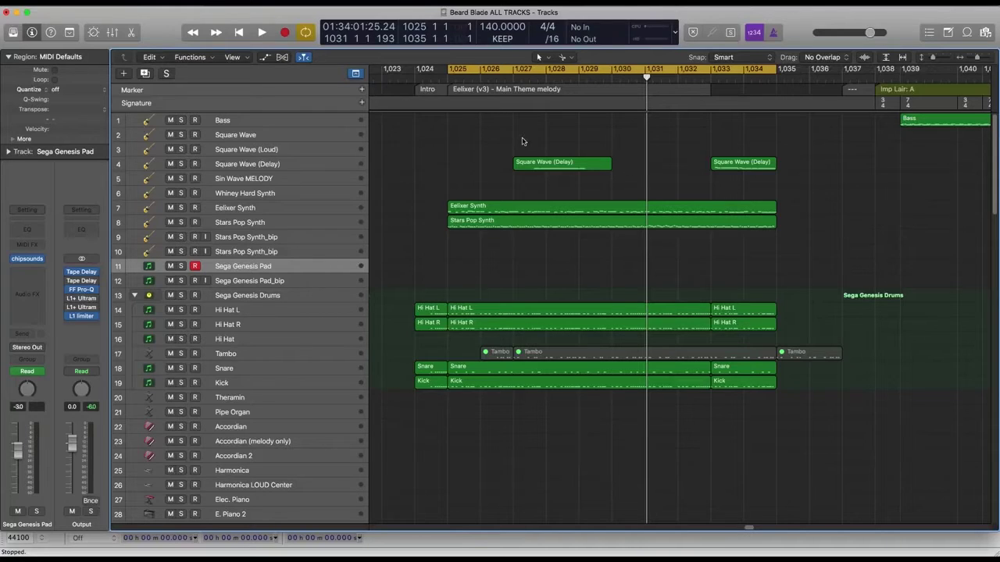
drag(531, 82, 447, 88)
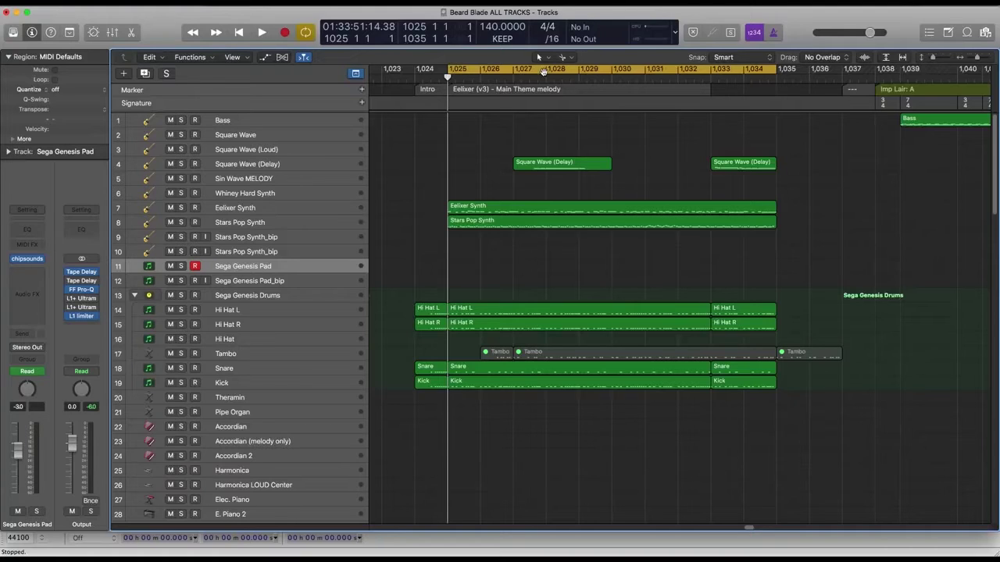
click(542, 71)
drag(460, 70, 777, 80)
Open Bounce Project or Section, keeping 48000 Hz sample rate and Normalize off.
click(86, 3)
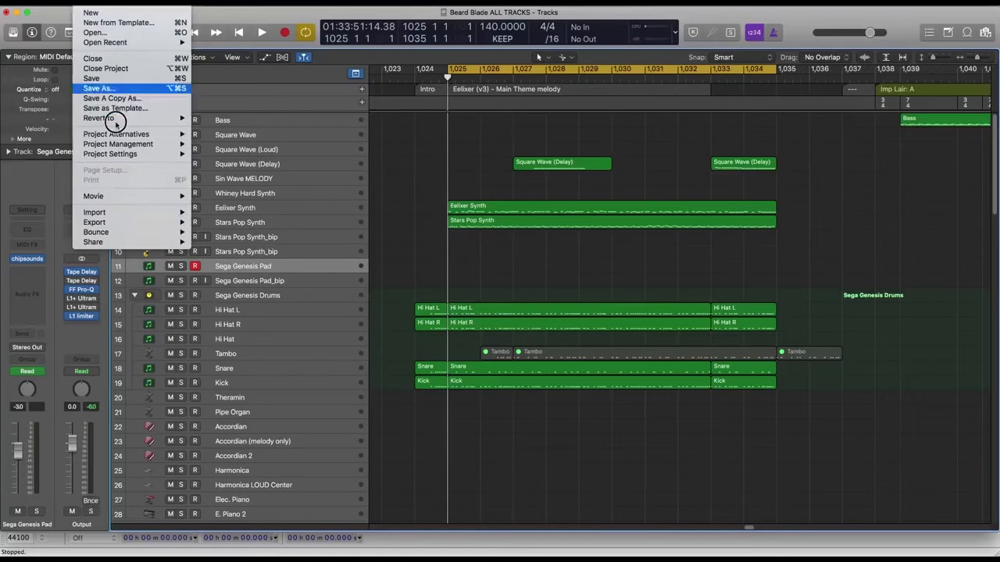
mouse_move(99, 232)
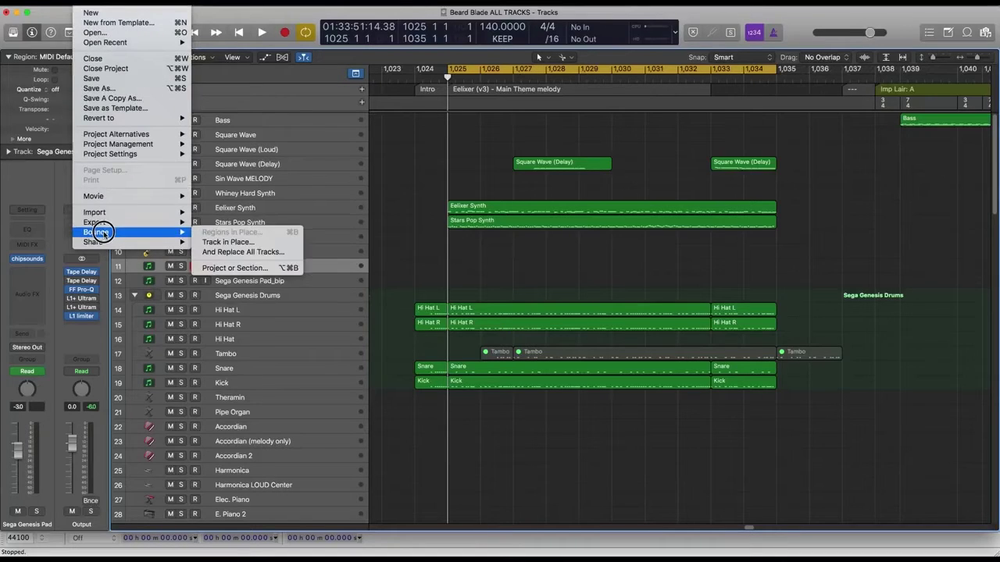
click(214, 268)
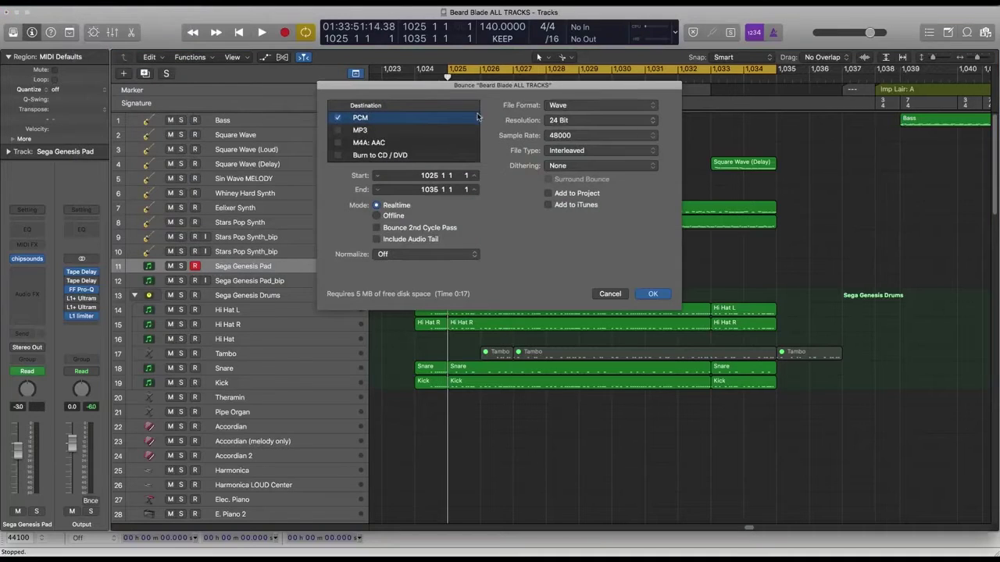
drag(472, 91, 240, 112)
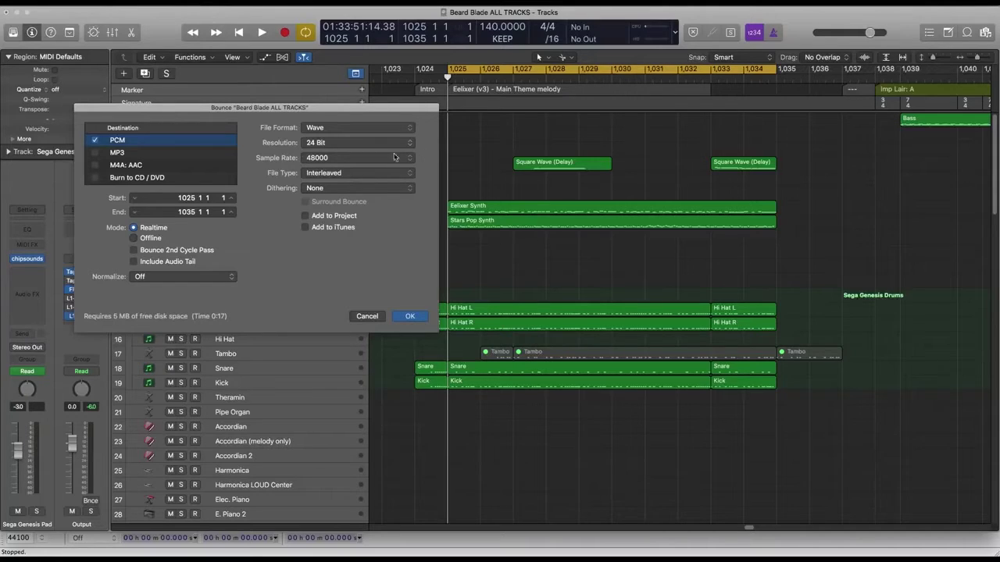
click(329, 158)
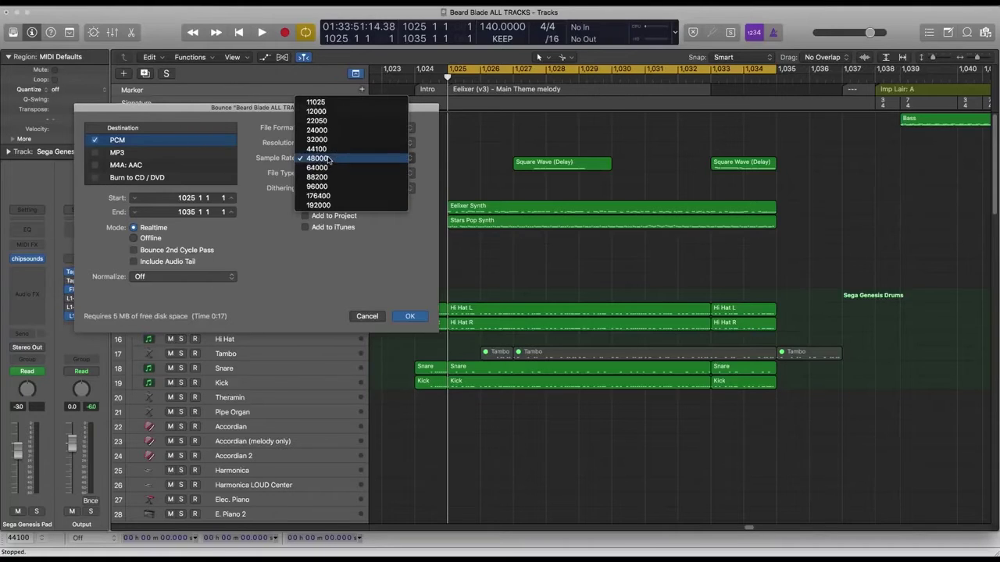
click(329, 159)
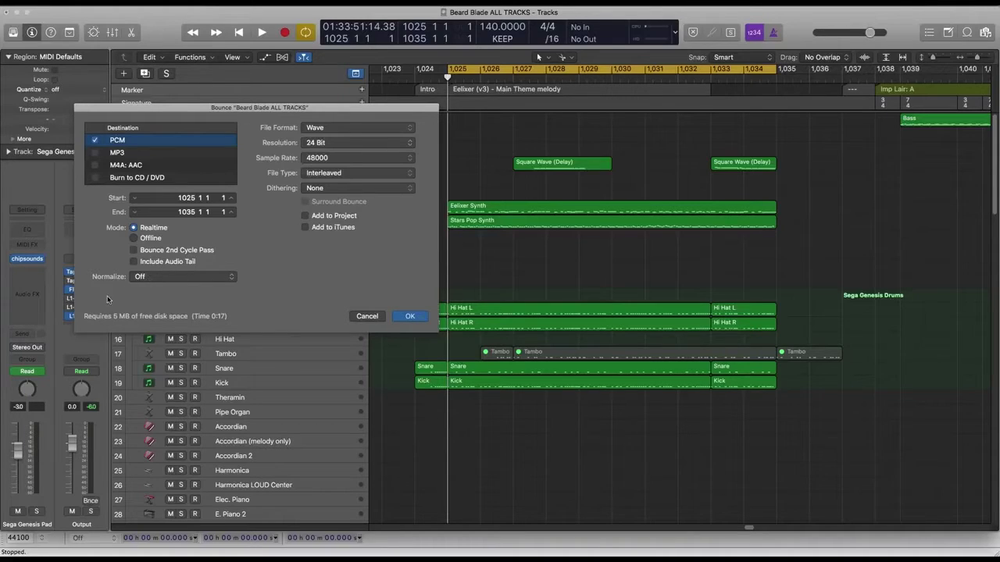
click(165, 279)
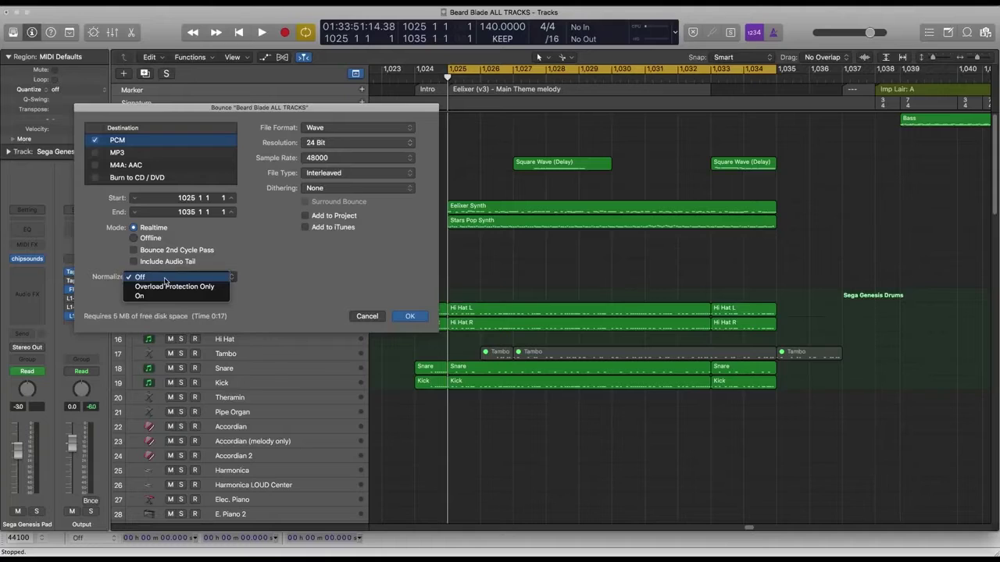
click(165, 280)
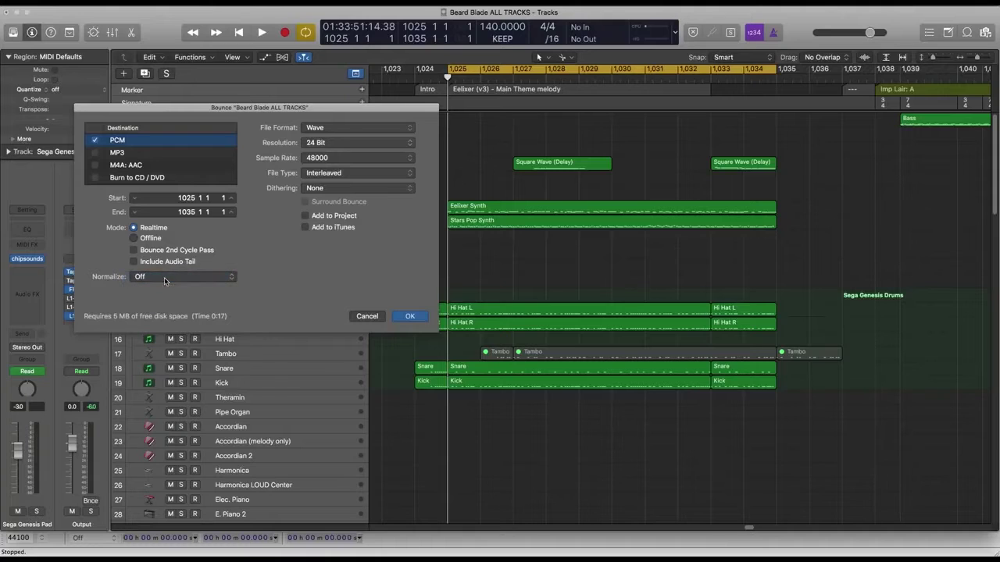
Bounce the section to the Desktop as 'beard blade - eelixer'.
click(415, 320)
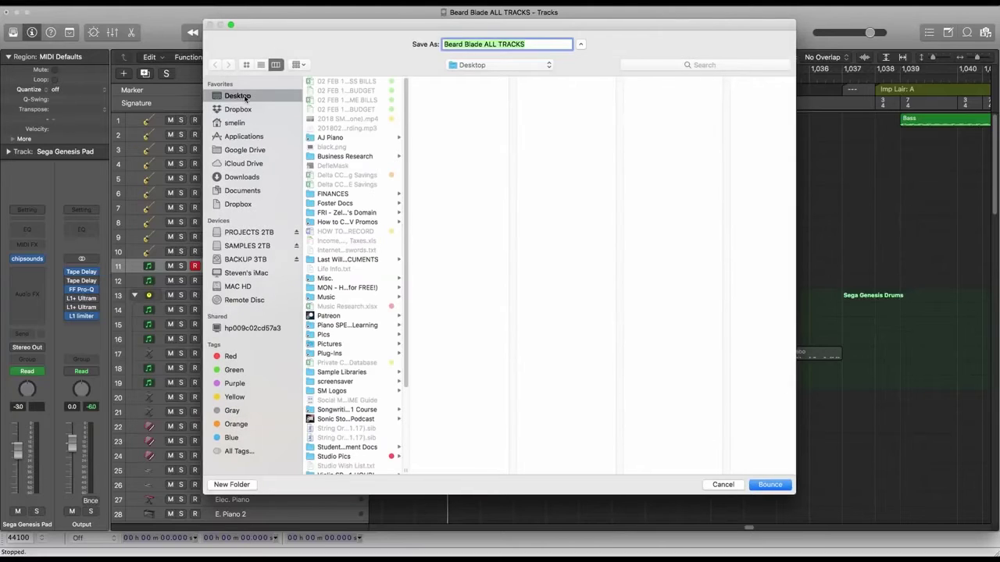
text(be)
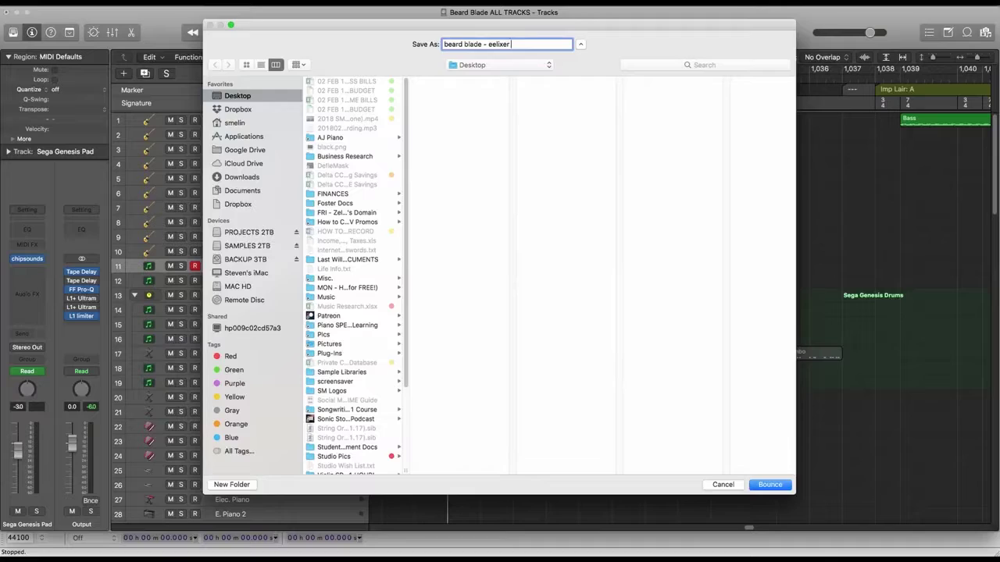
key(Return)
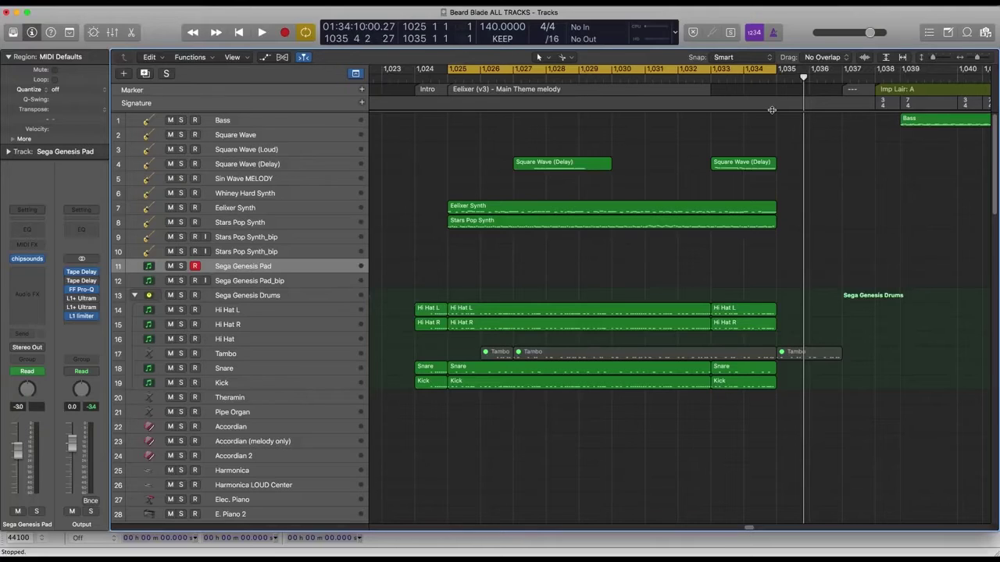
Play briefly from bar 1,024 with cycle off, then set a one-bar cycle over bar 1,024.
drag(451, 81, 430, 77)
click(473, 70)
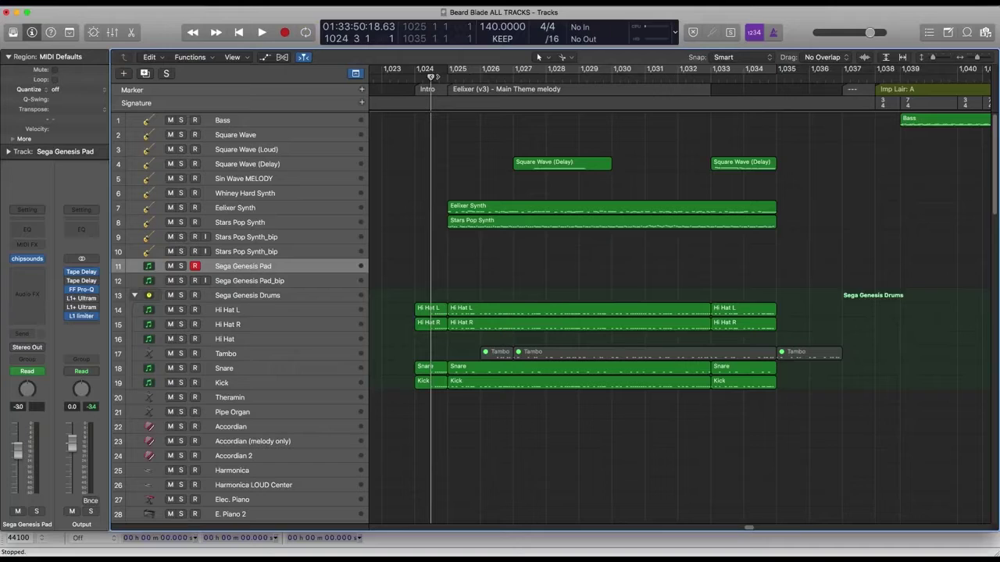
key(space)
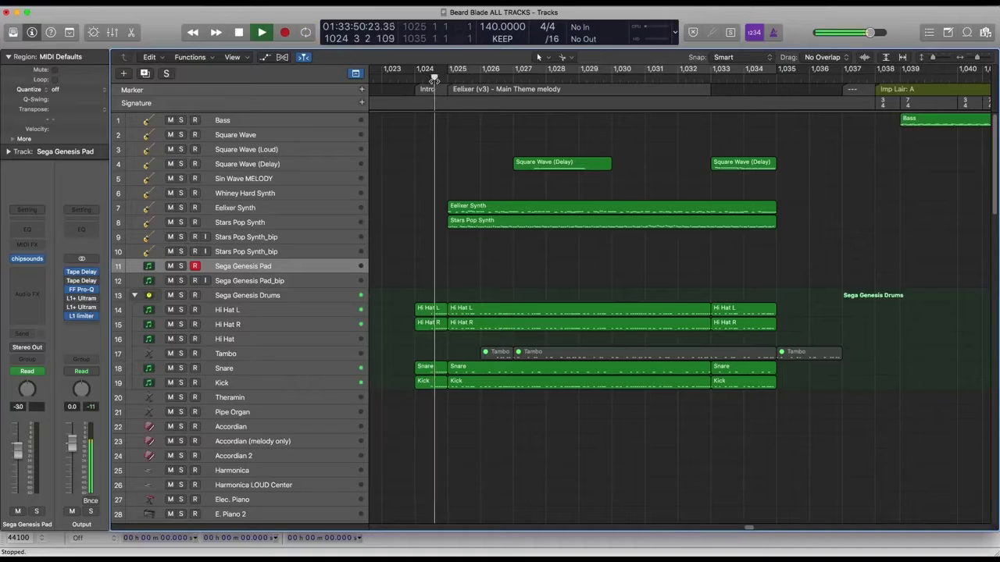
key(space)
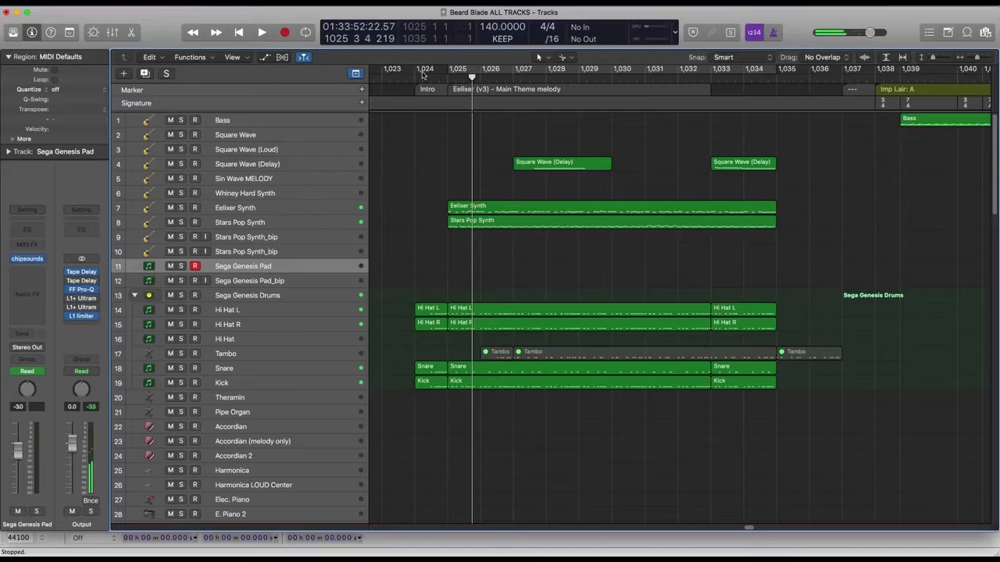
mouse_move(422, 71)
mouse_down()
mouse_move(439, 71)
mouse_move(436, 81)
mouse_up()
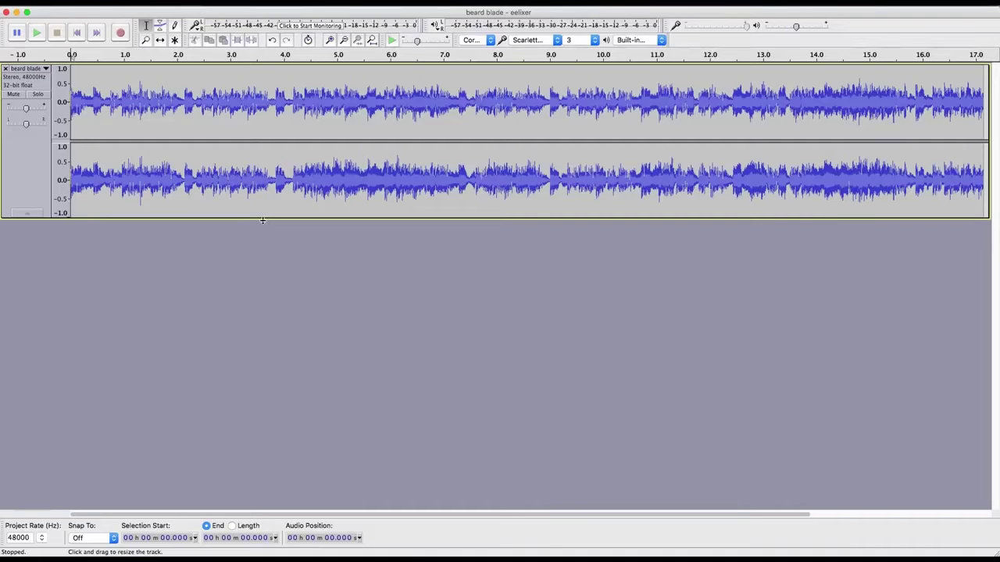
Switch the Project Rate to 44100 Hz and place the cursor near 6.6 seconds.
click(42, 537)
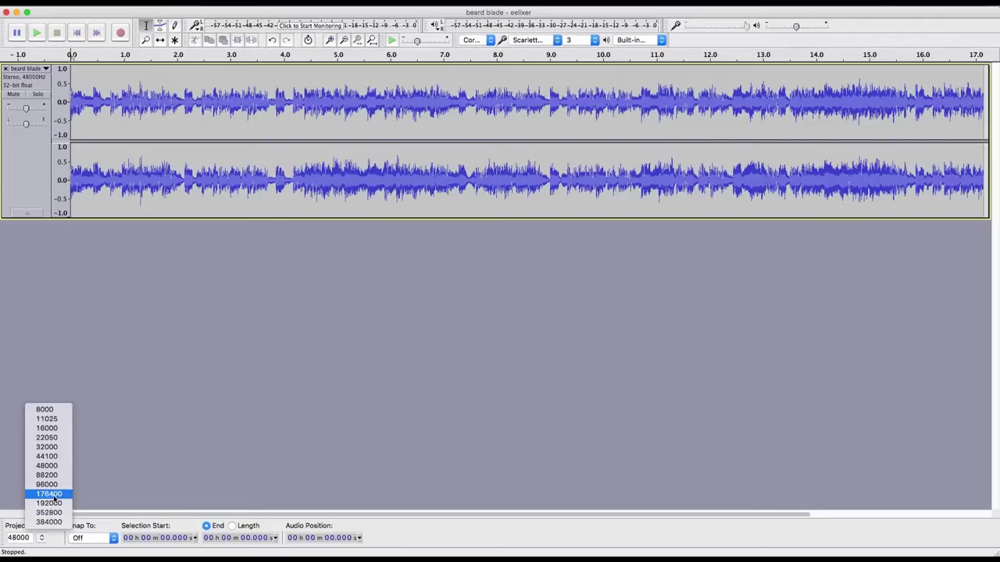
click(59, 456)
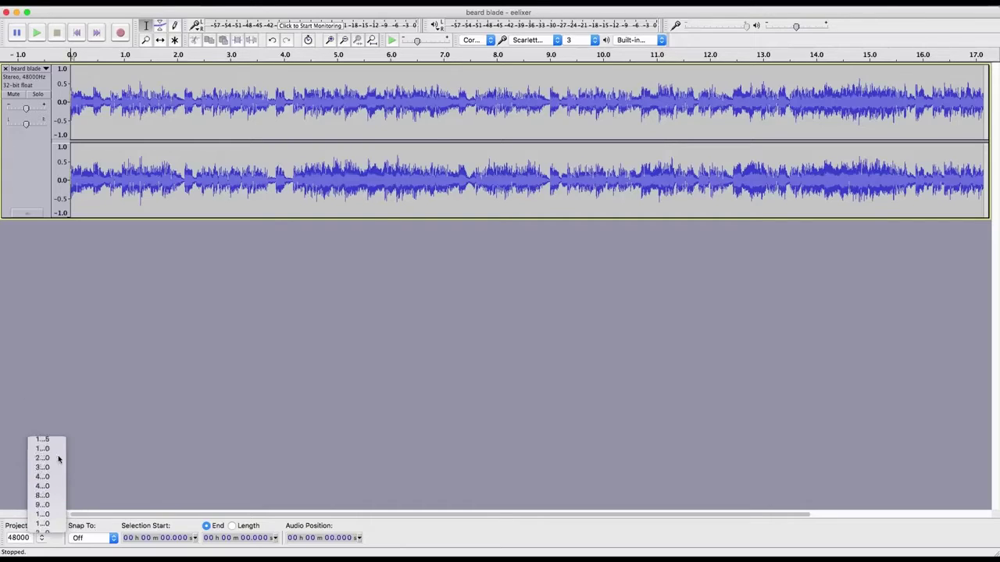
click(424, 149)
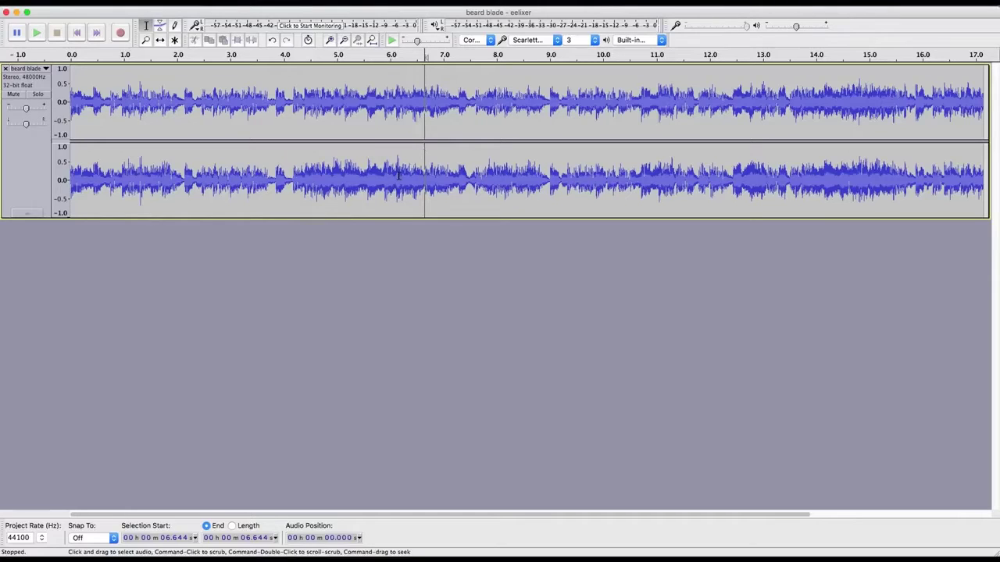
Select the 0–17.143 s loop, then play across the loop point from about 16.1 s.
double_click(397, 175)
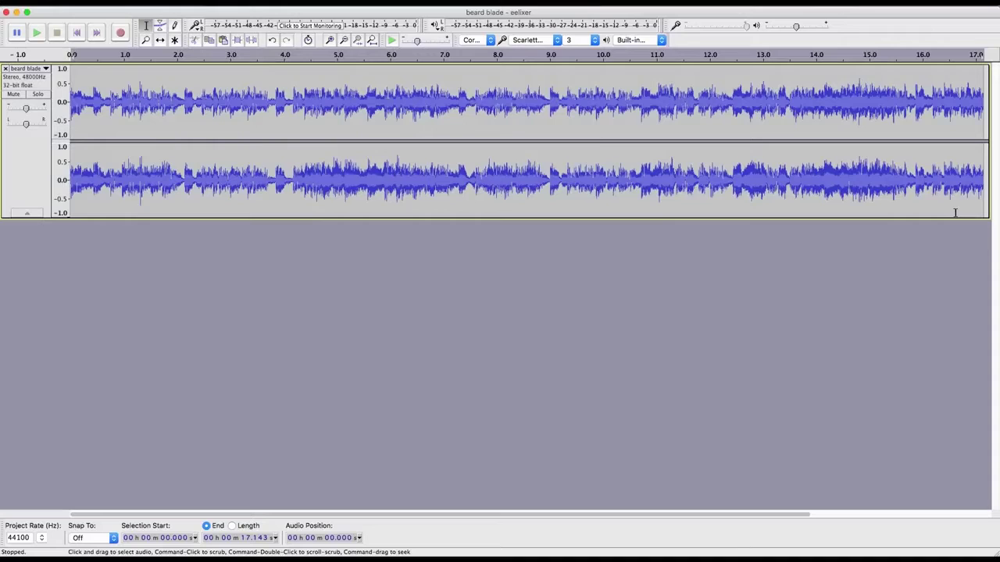
click(983, 199)
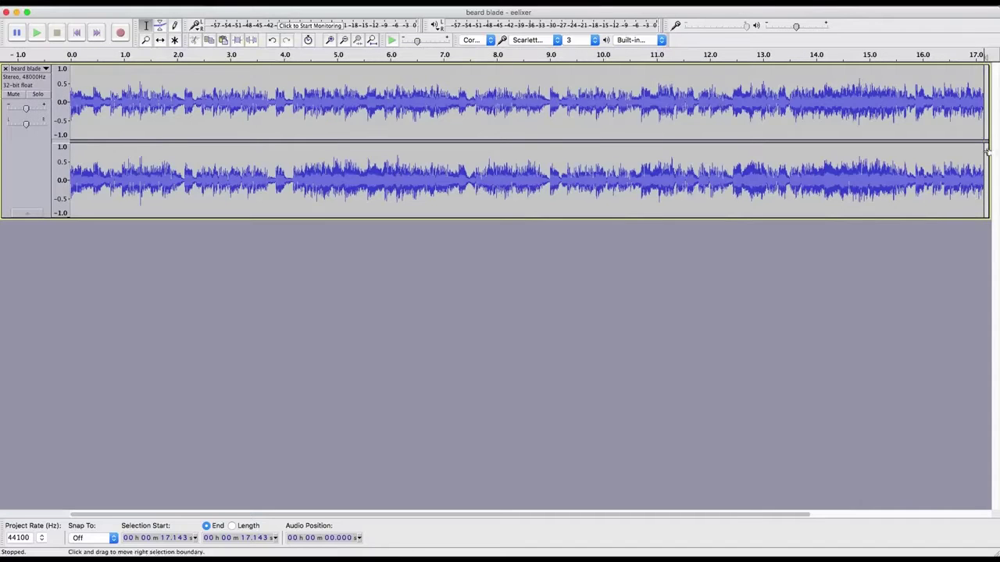
click(928, 100)
key(space)
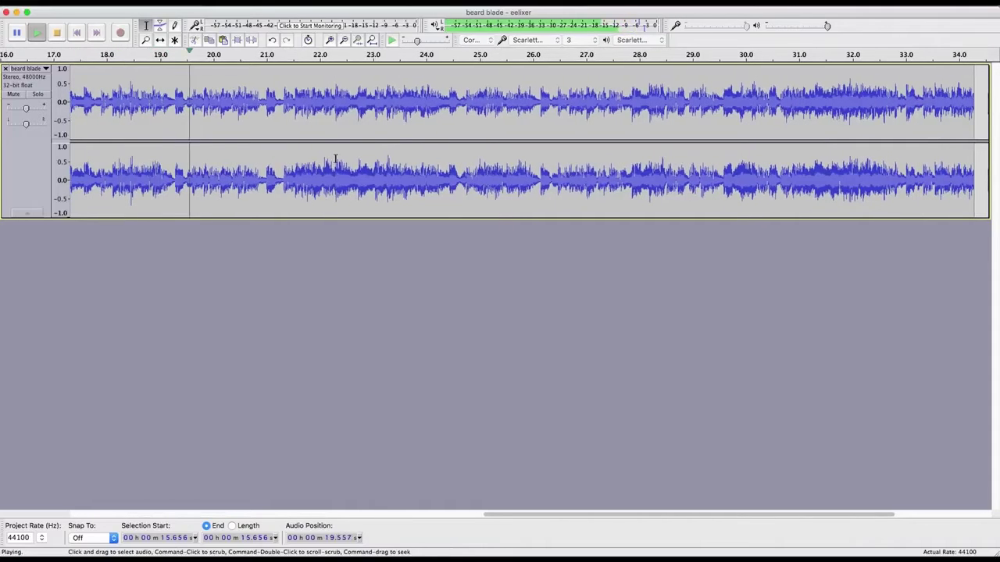
key(space)
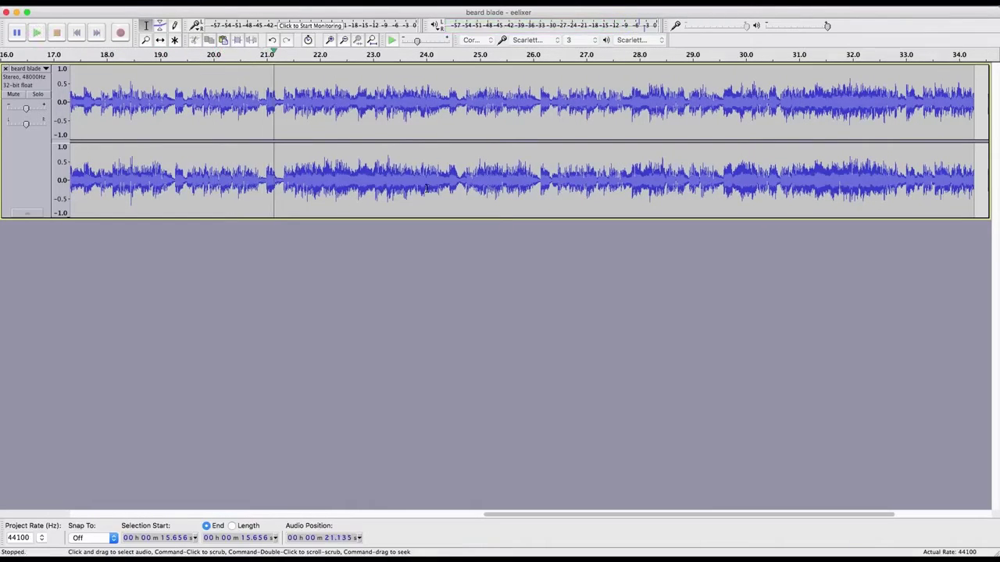
scroll(413, 224, left, 10)
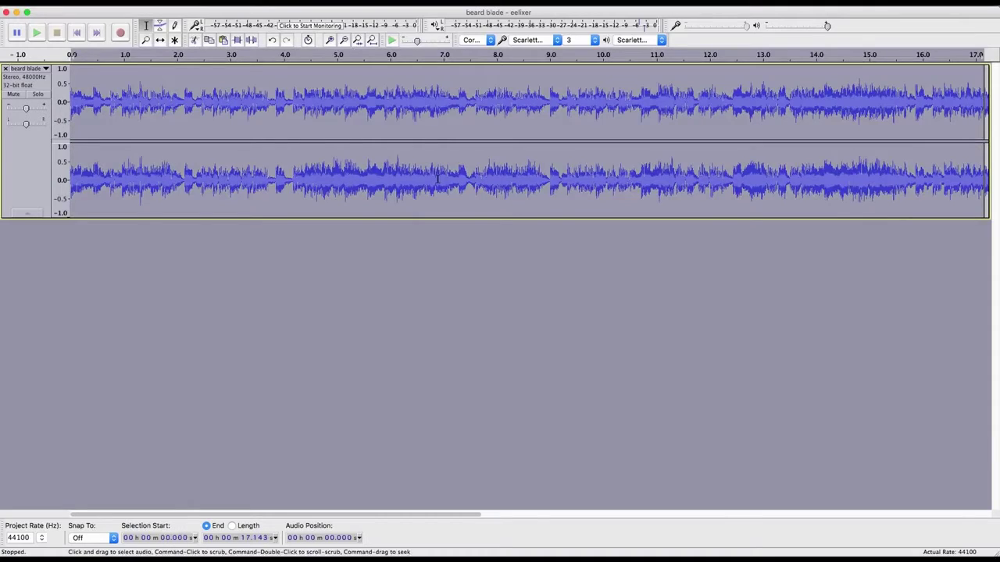
Paste the copied audio at the clip's end, 34.286 seconds.
scroll(439, 182, right, 3)
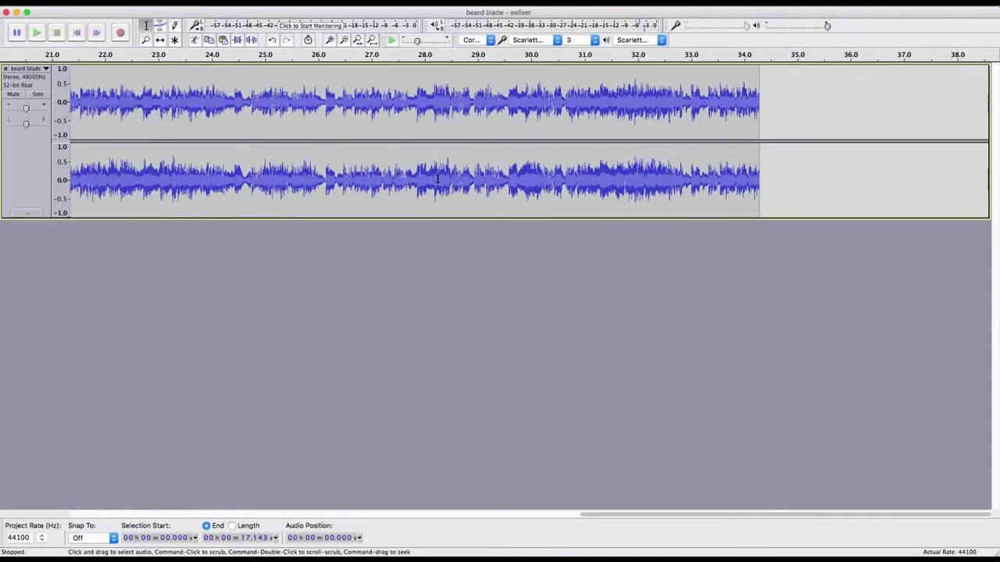
scroll(438, 179, up, 3)
scroll(438, 179, down, 8)
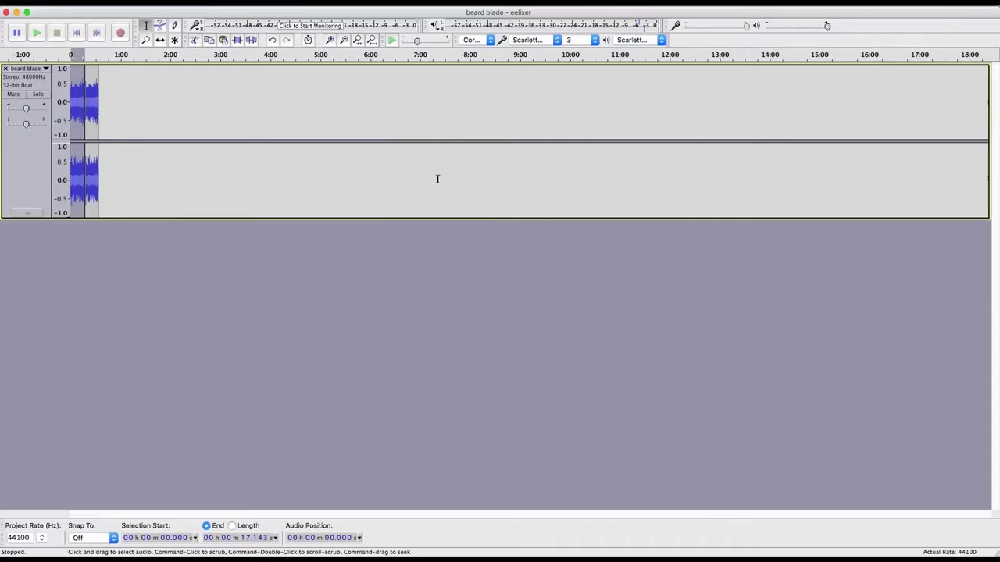
scroll(438, 178, up, 8)
click(470, 176)
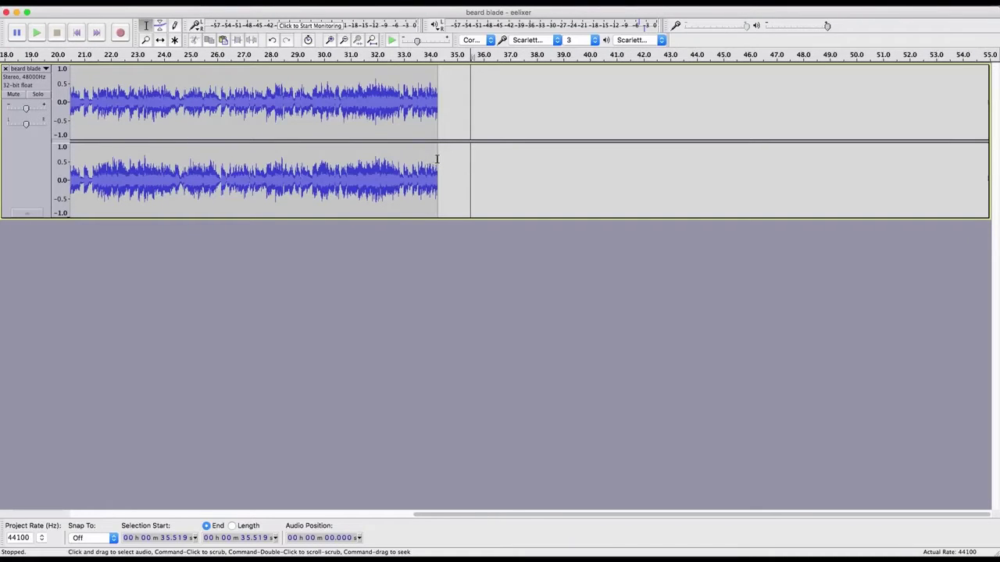
click(437, 159)
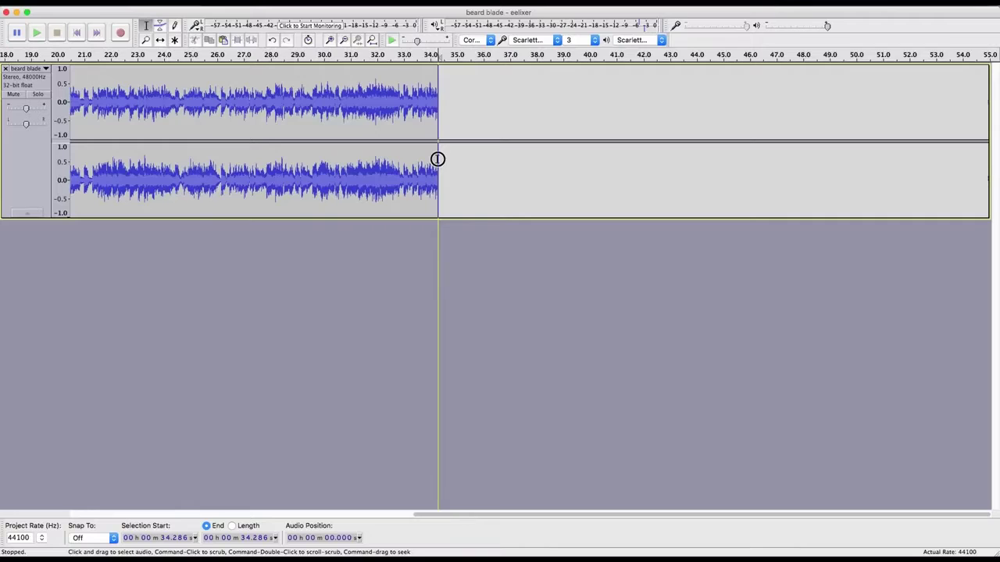
click(466, 160)
click(438, 168)
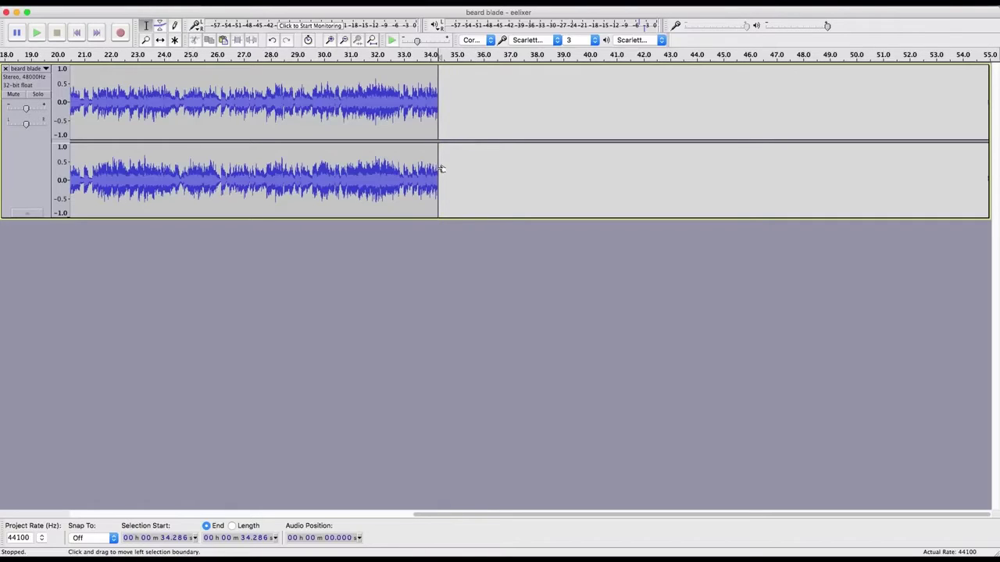
key(super+v)
Delete the audio past 49.276 s and select the pasted section from 34.286 s.
key(super+3)
key(super+3)
key(super+3)
key(super+3)
key(super+3)
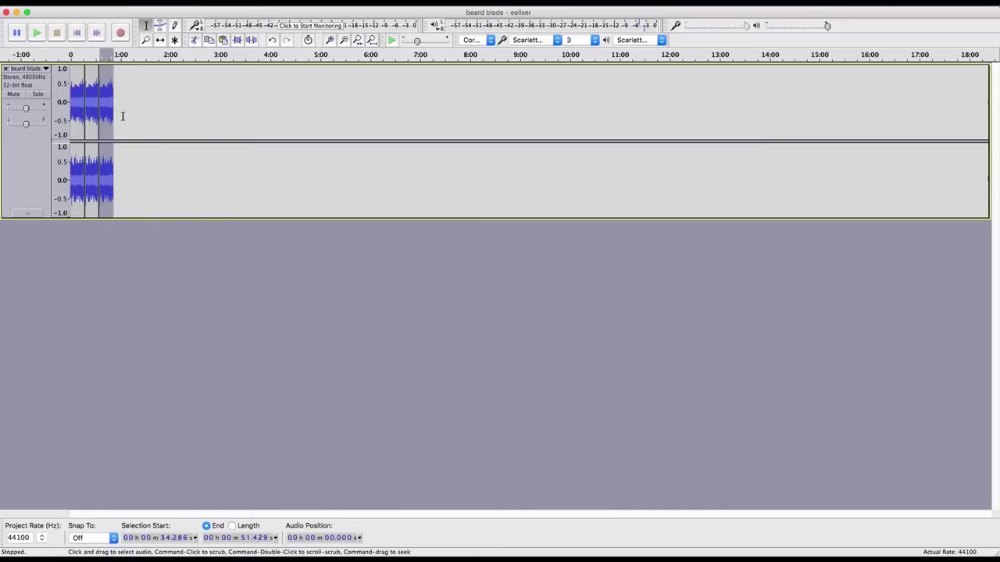
key(super+1)
key(super+1)
key(super+1)
key(super+1)
key(super+1)
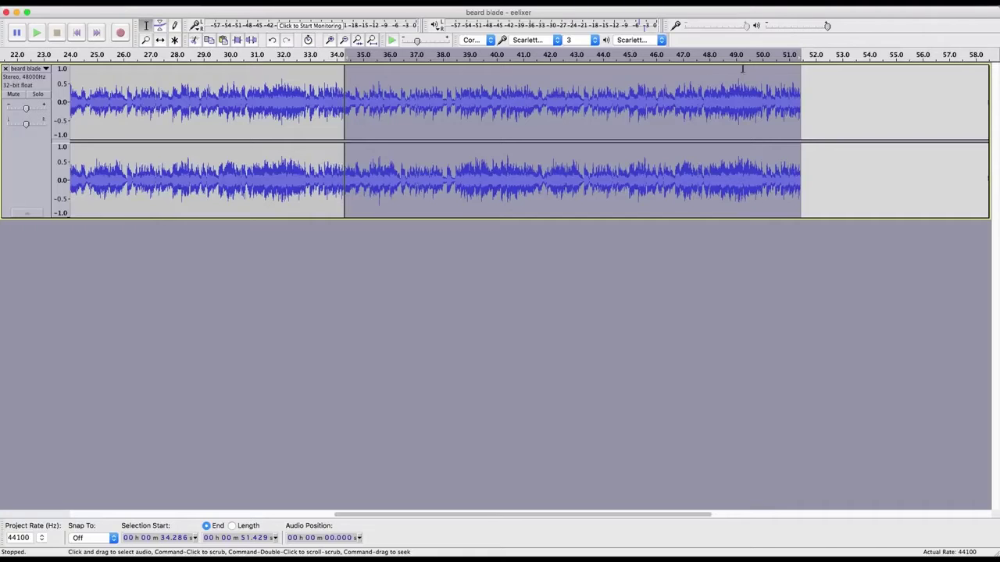
drag(743, 67, 873, 72)
key(Delete)
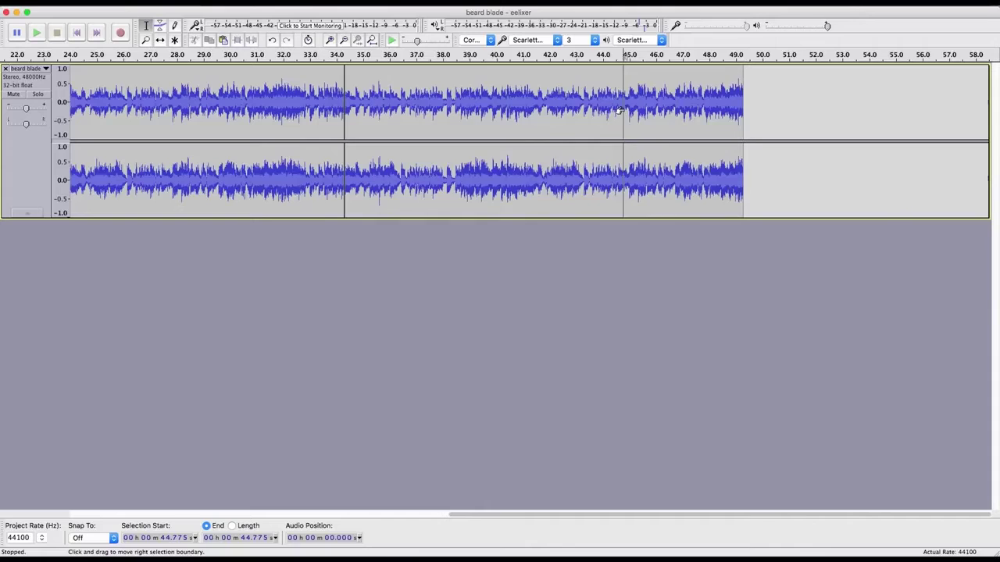
double_click(615, 115)
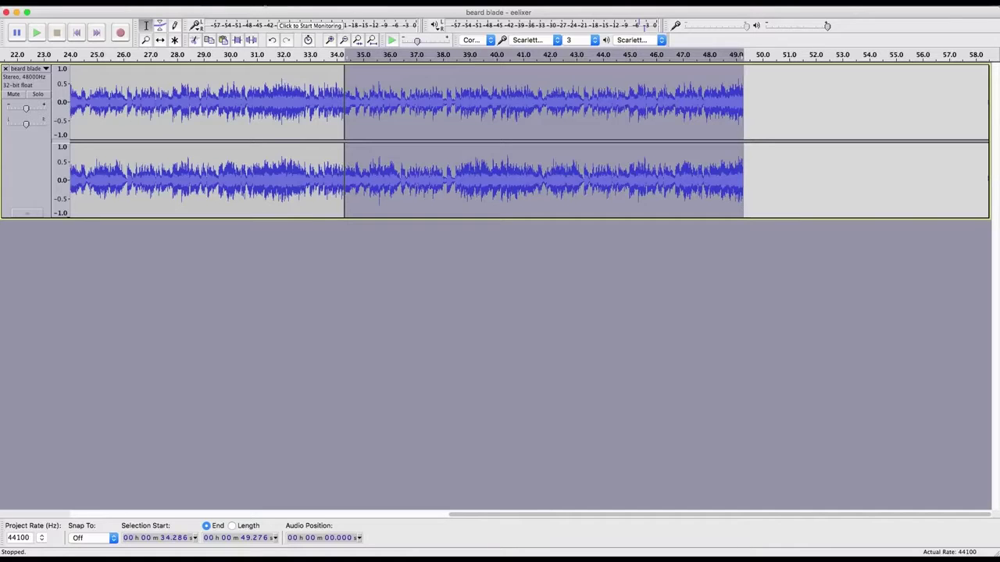
Apply Fade Out twice to the pasted section from 34.286 to 49.276 s.
click(289, 1)
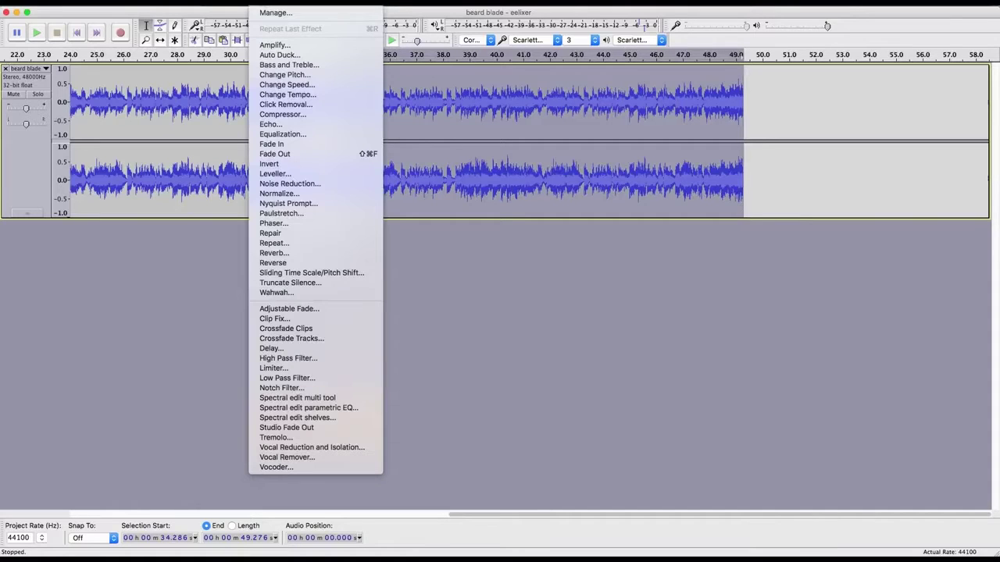
click(311, 156)
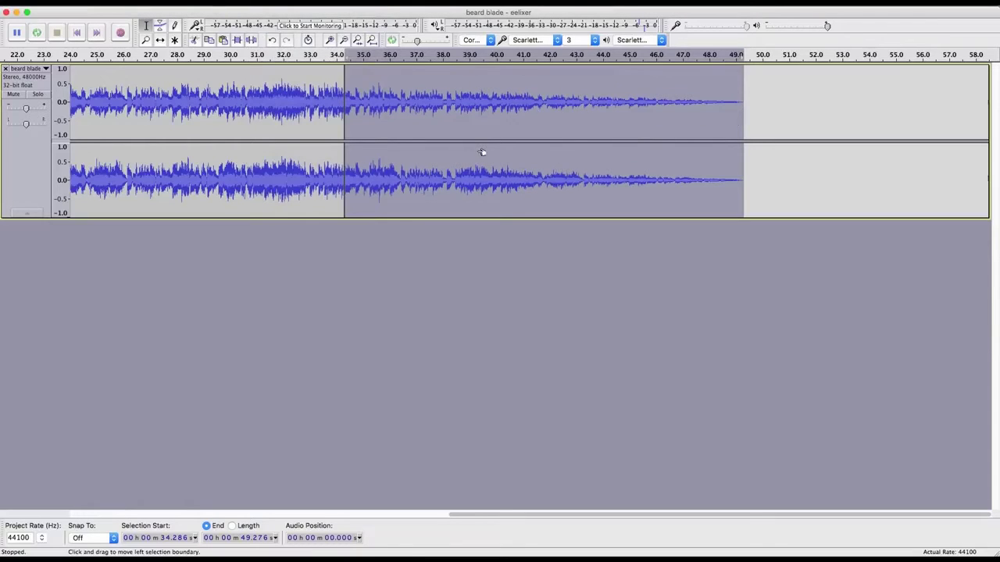
key(super+r)
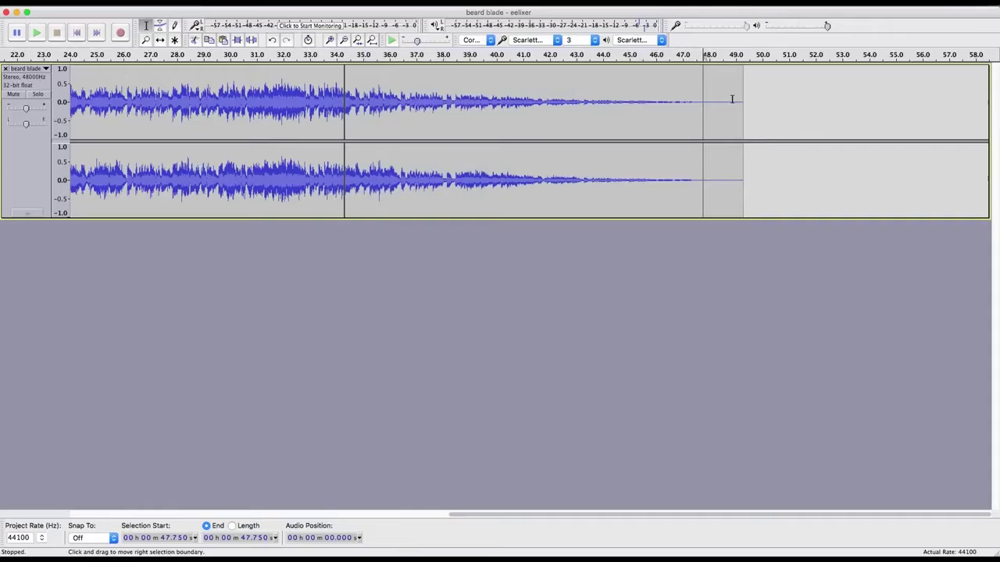
Add 2 seconds of silence at 49.276 s, then return to the project start.
click(756, 104)
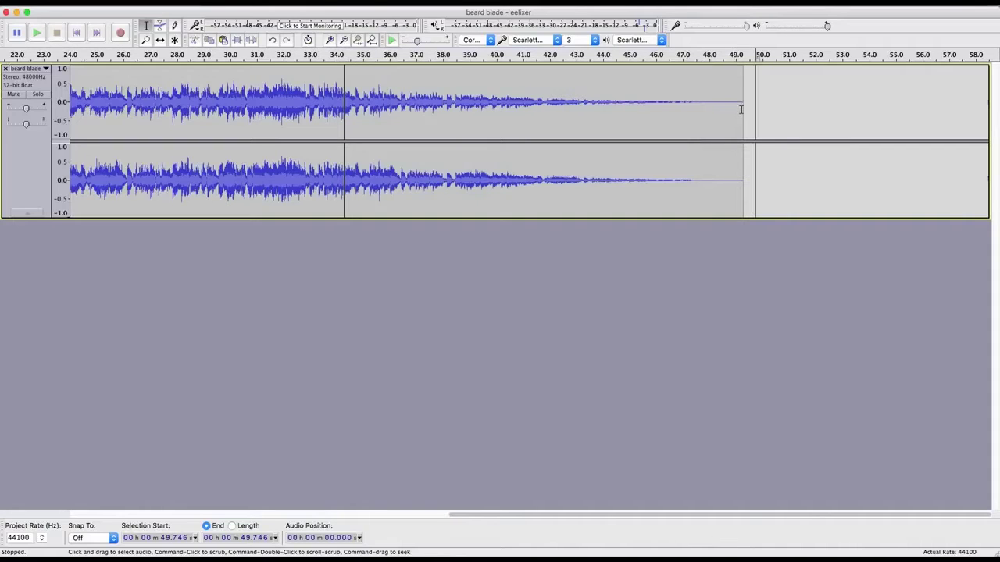
click(742, 109)
click(240, 3)
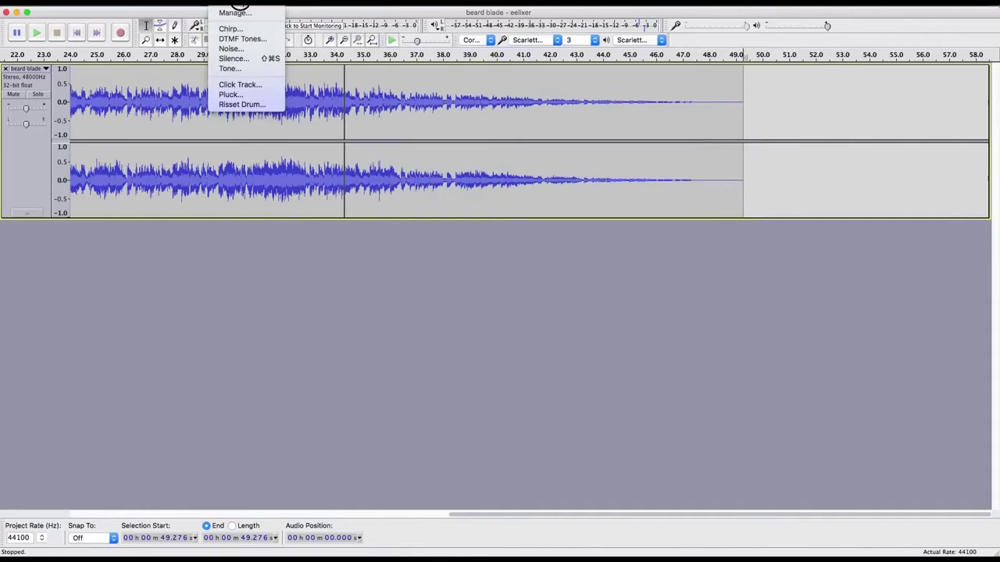
click(232, 58)
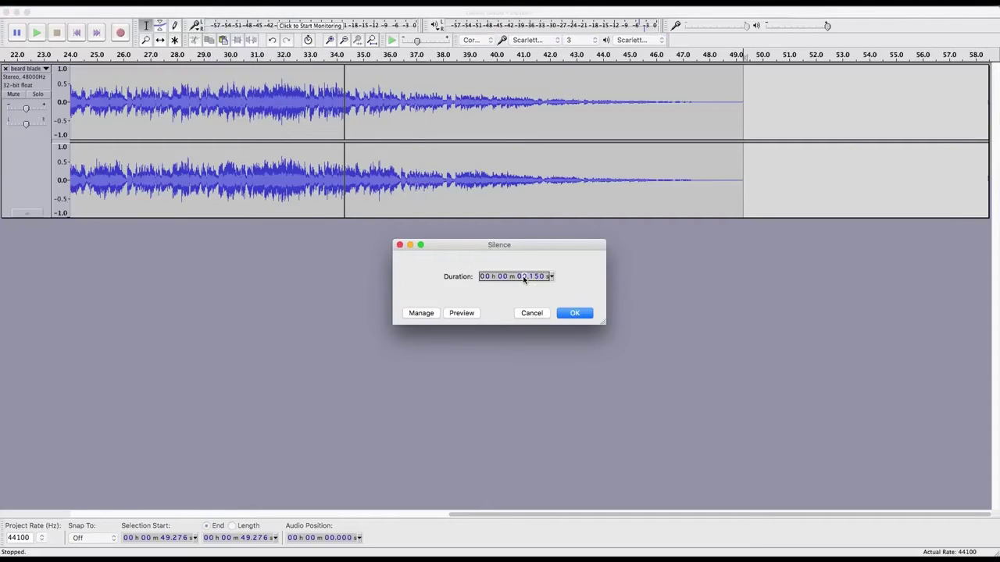
text(2)
text(000)
key(Return)
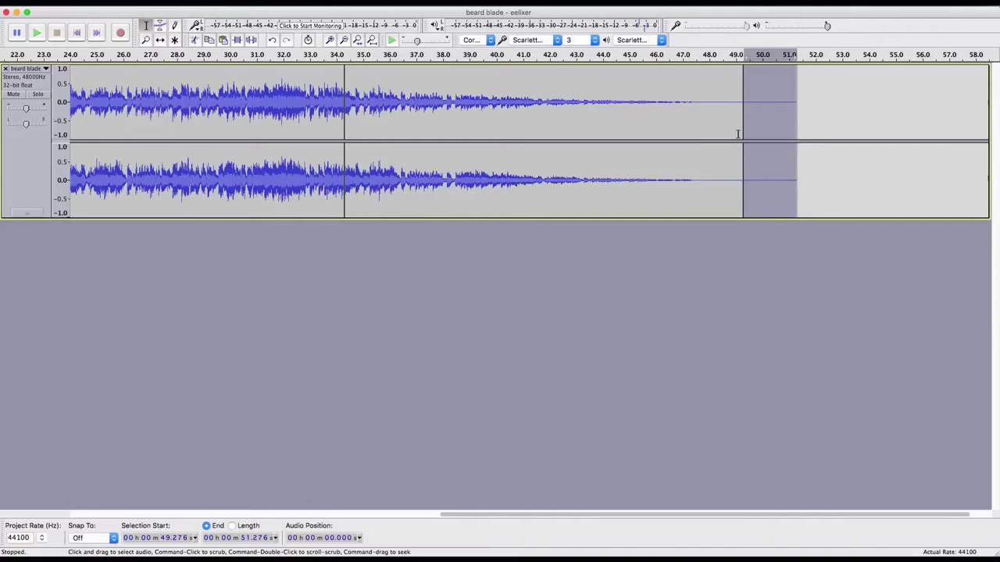
click(693, 197)
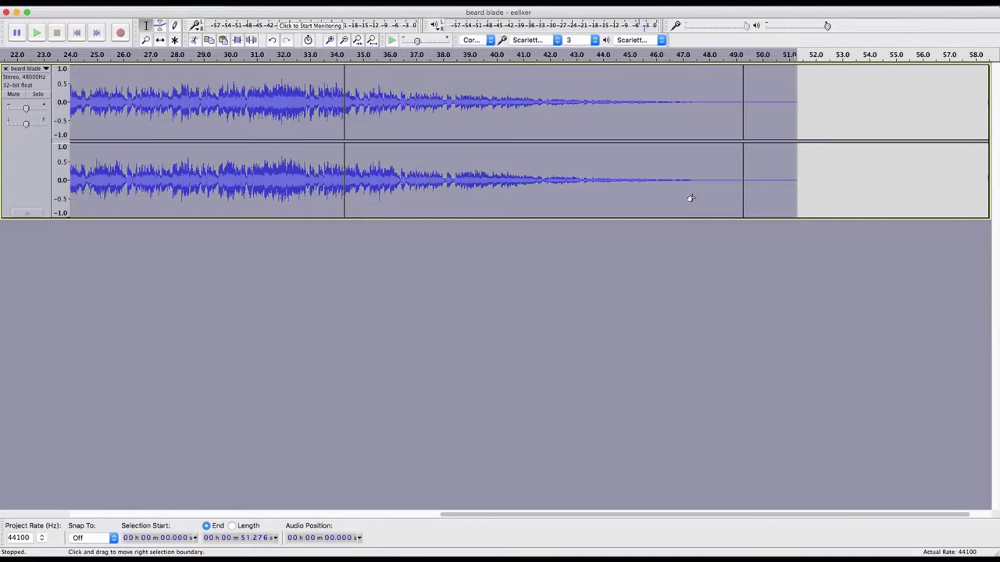
key(Home)
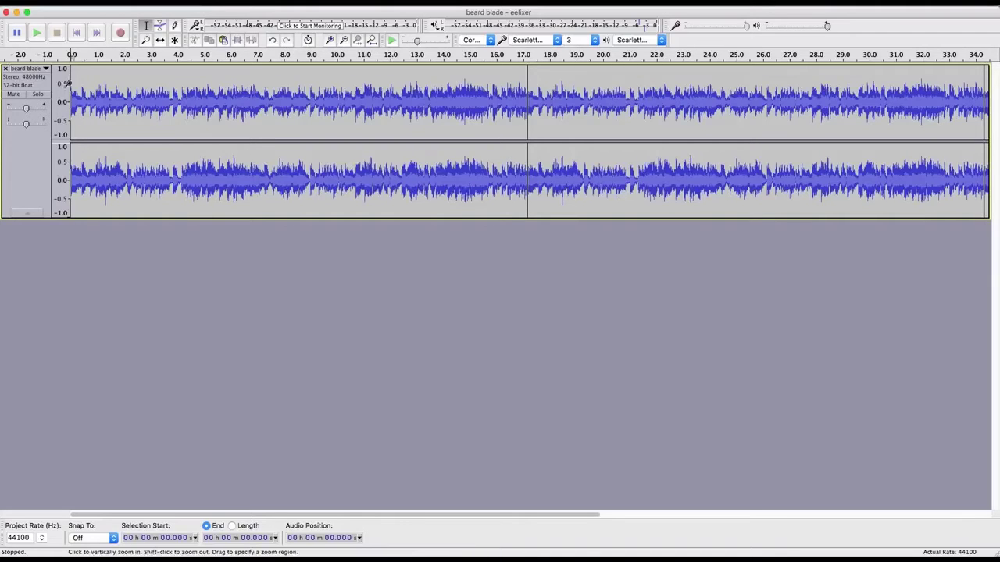
Generate 0.150 s of silence at 0 s, ahead of the audio.
click(153, 99)
key(Home)
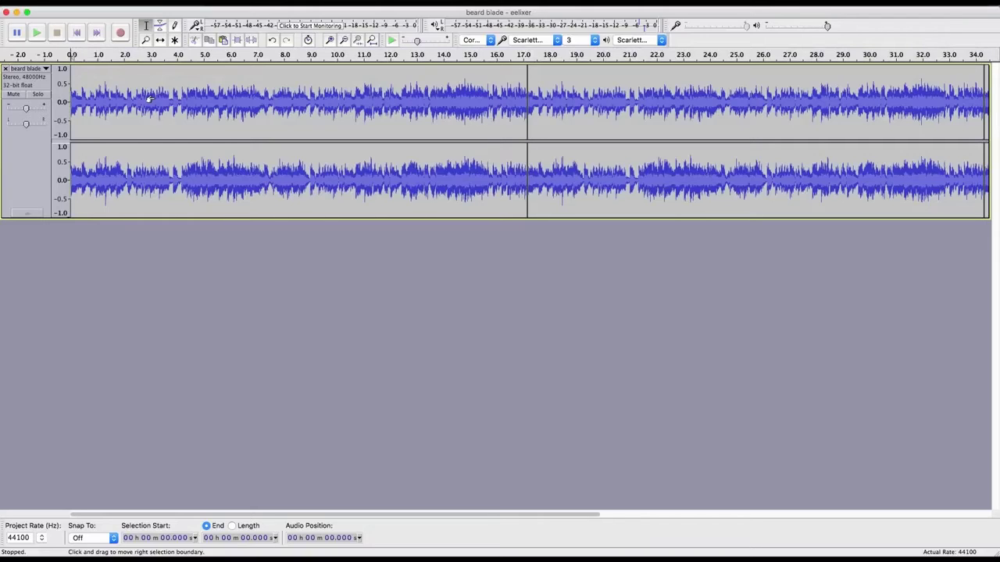
key(super+l)
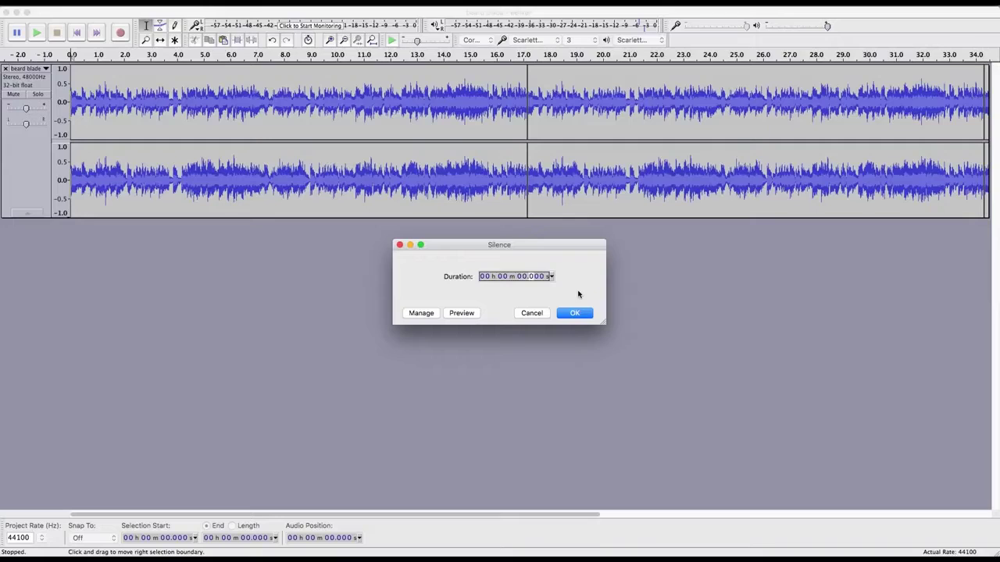
text(15)
key(Return)
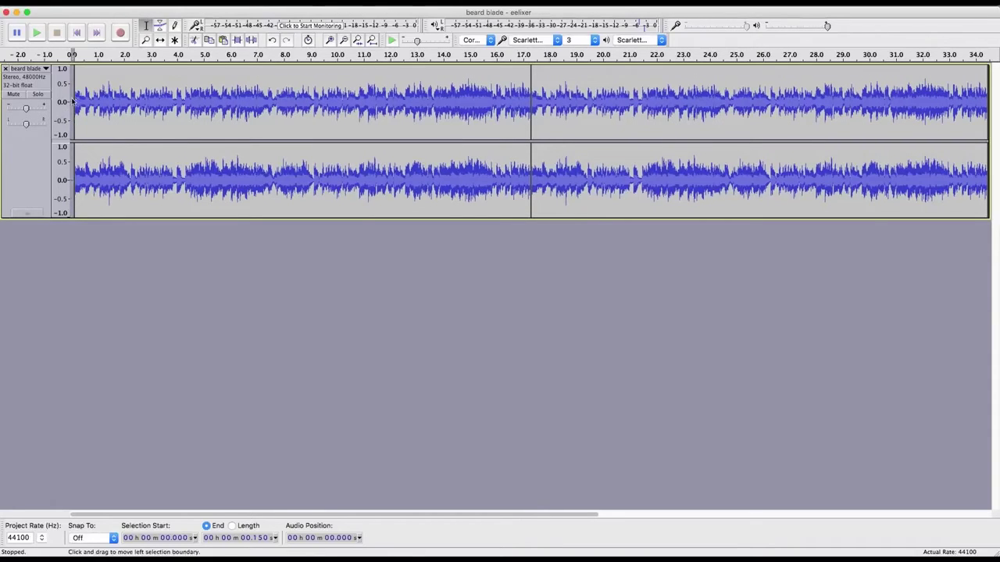
click(137, 111)
key(super+a)
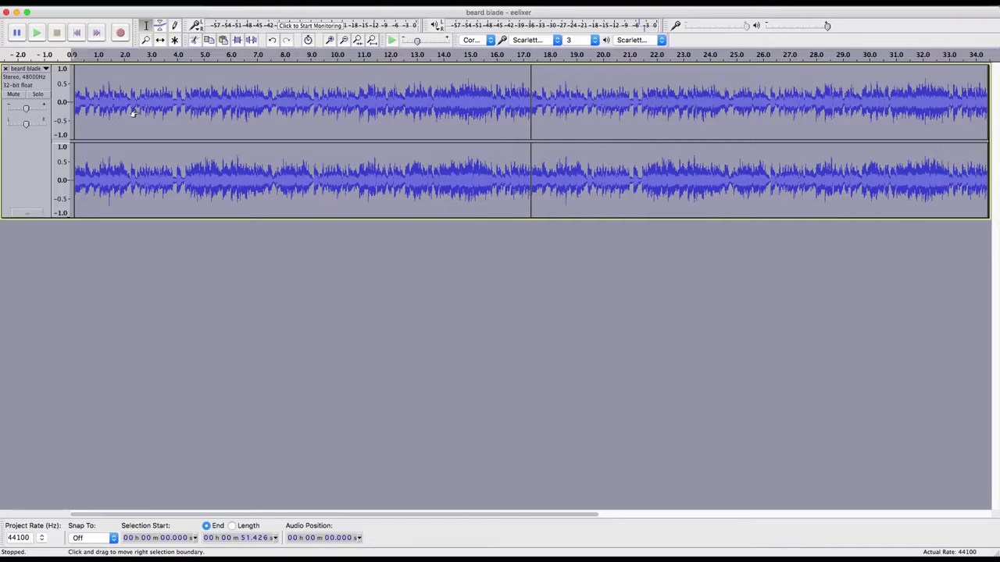
key(space)
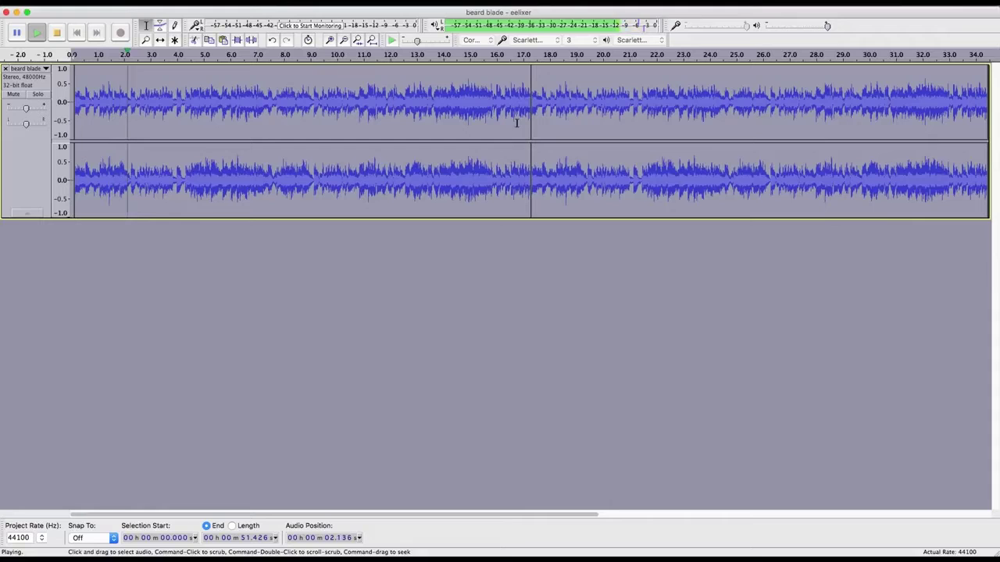
key(space)
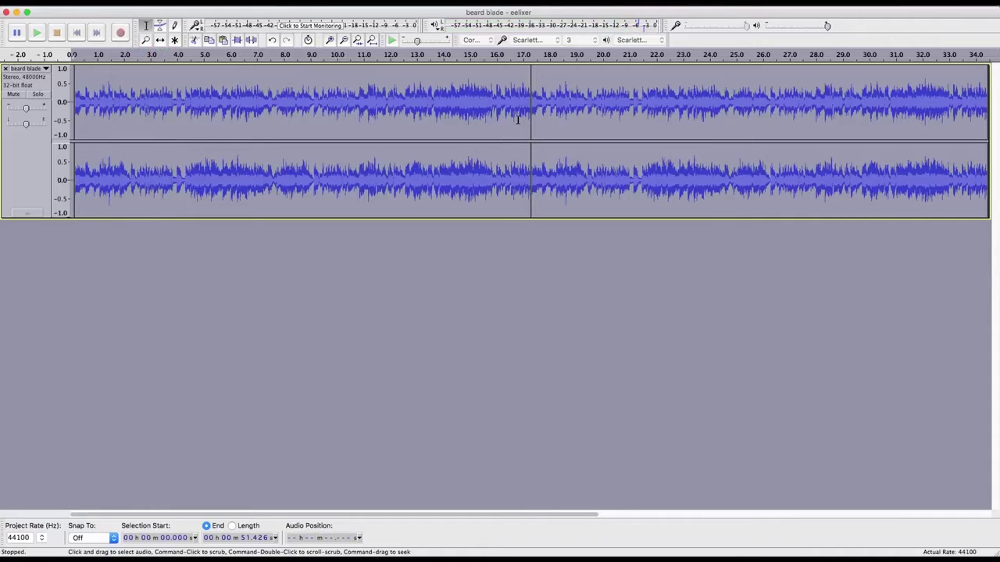
scroll(517, 119, up, 10)
scroll(517, 120, down, 10)
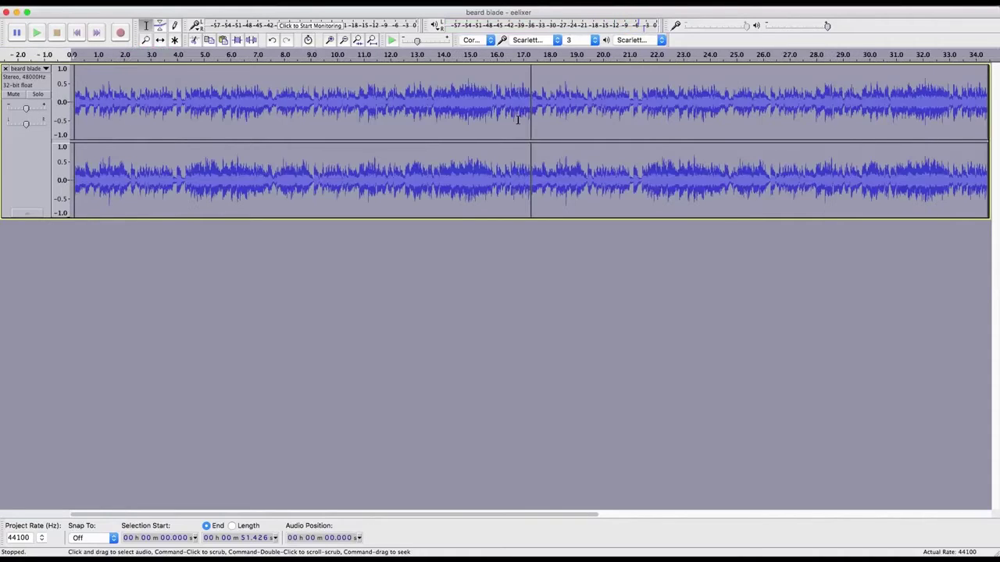
scroll(517, 120, down, 5)
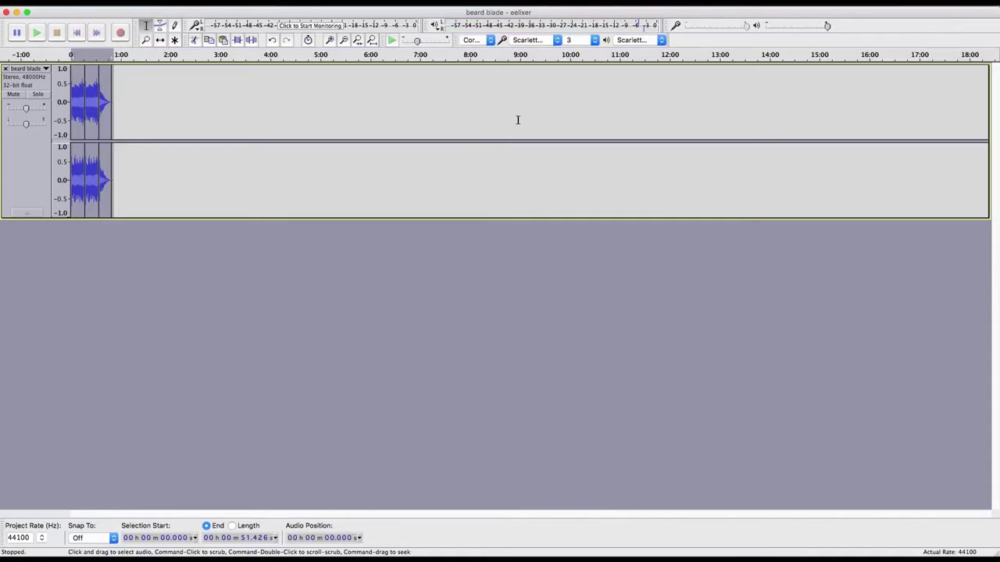
click(92, 89)
key(space)
scroll(95, 90, up, 8)
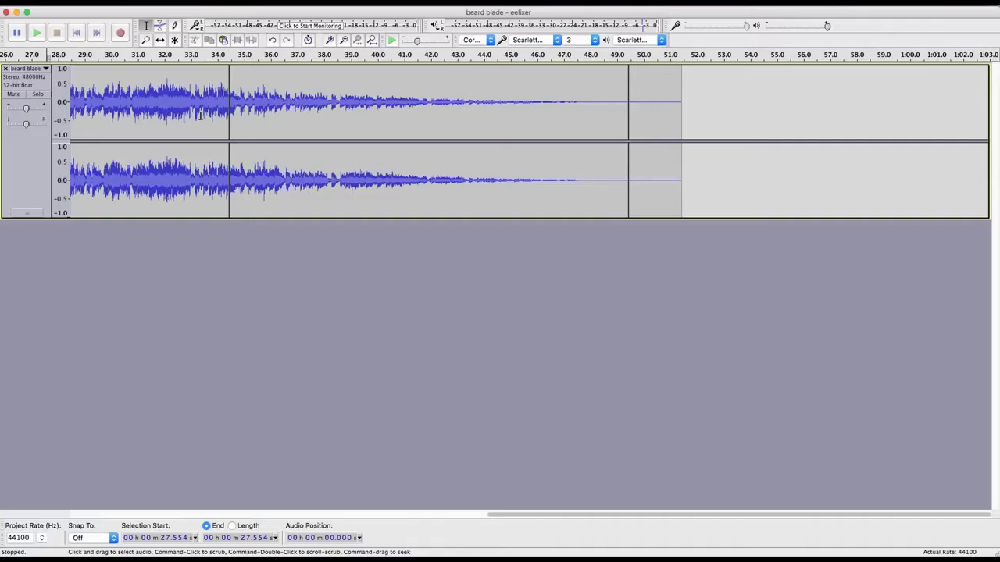
Select all the audio and choose to export only the selected audio.
key(super+a)
click(81, 2)
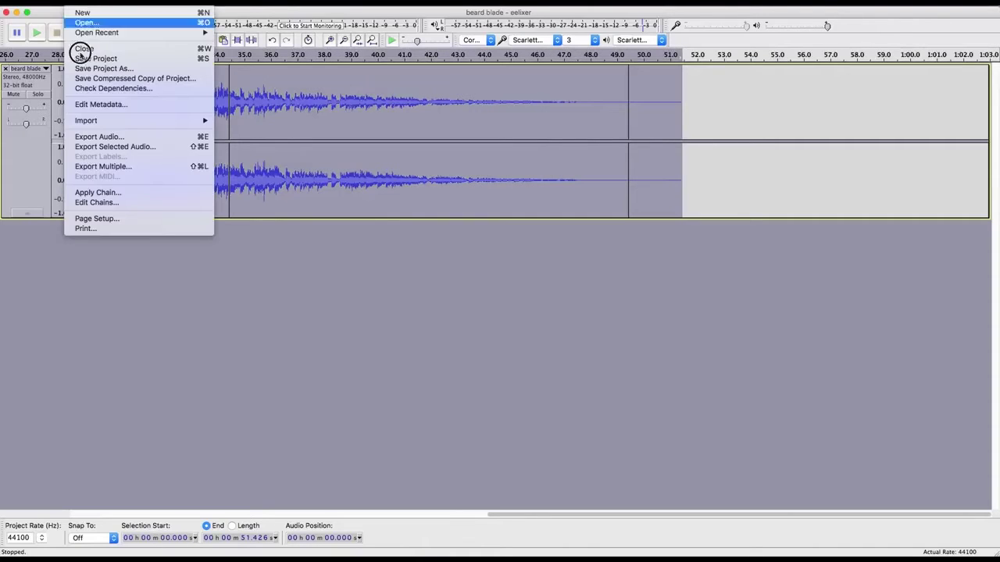
click(107, 147)
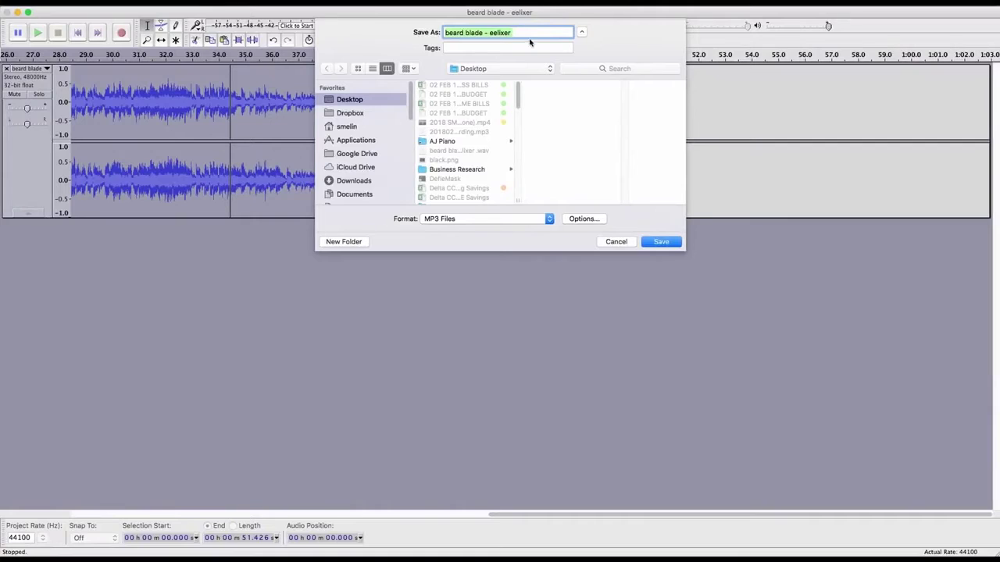
Keep MP3 Files as the format with constant 320 kbps, joint stereo encoding.
click(457, 223)
key(Escape)
click(583, 218)
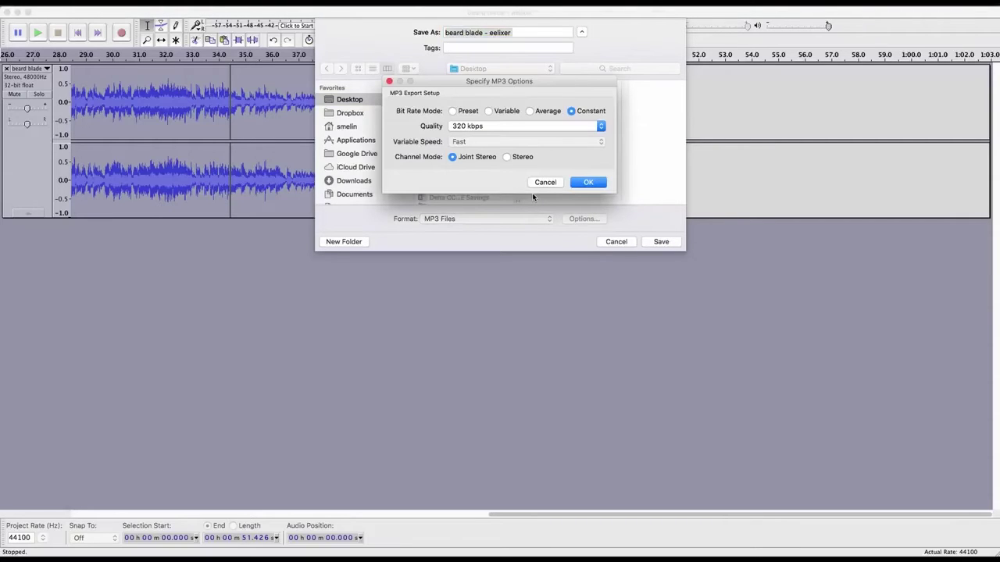
click(517, 127)
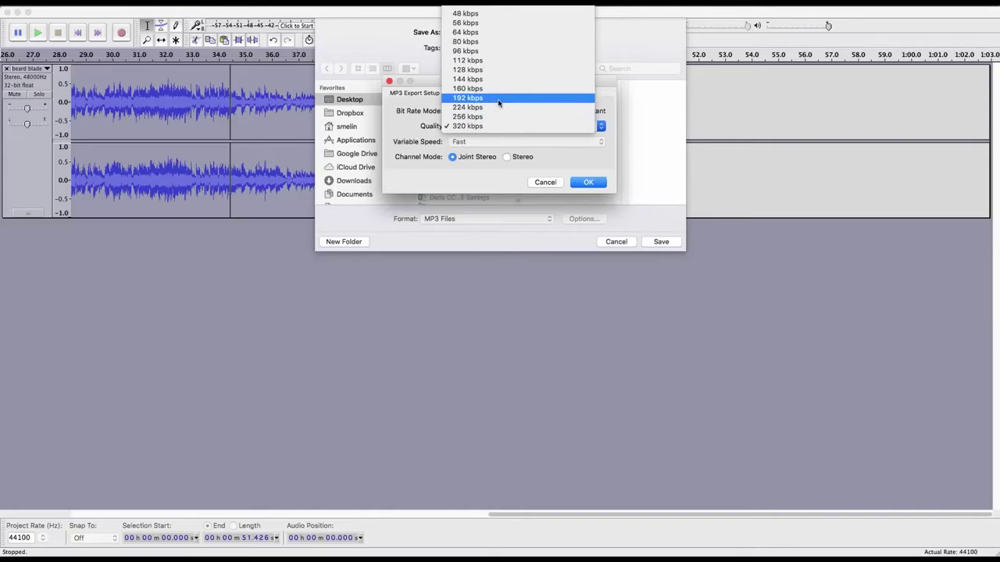
click(494, 172)
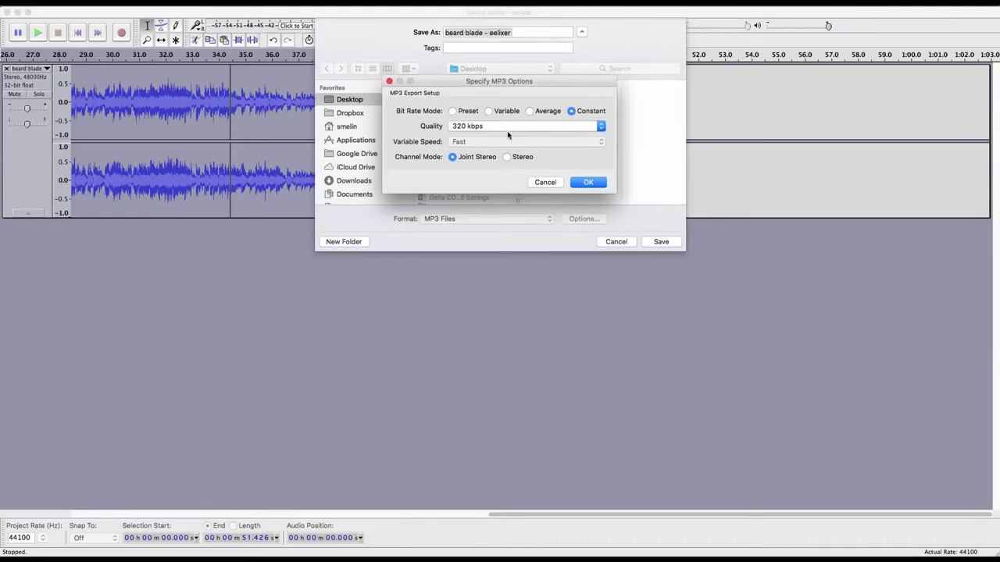
click(583, 182)
Save the MP3 with its Track Title tag changed to 'beard blade - eelixer'.
click(661, 242)
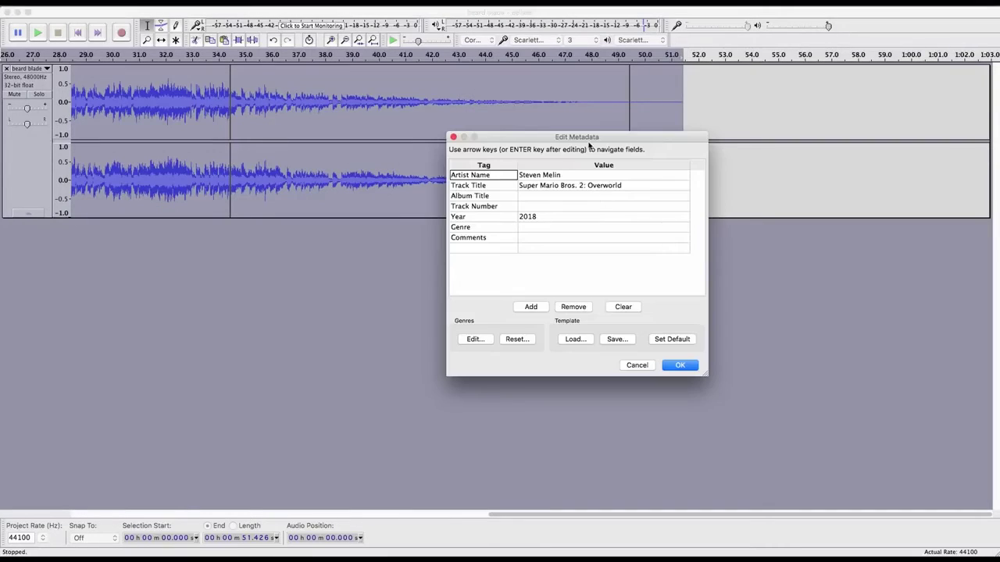
double_click(564, 186)
key(BackSpace)
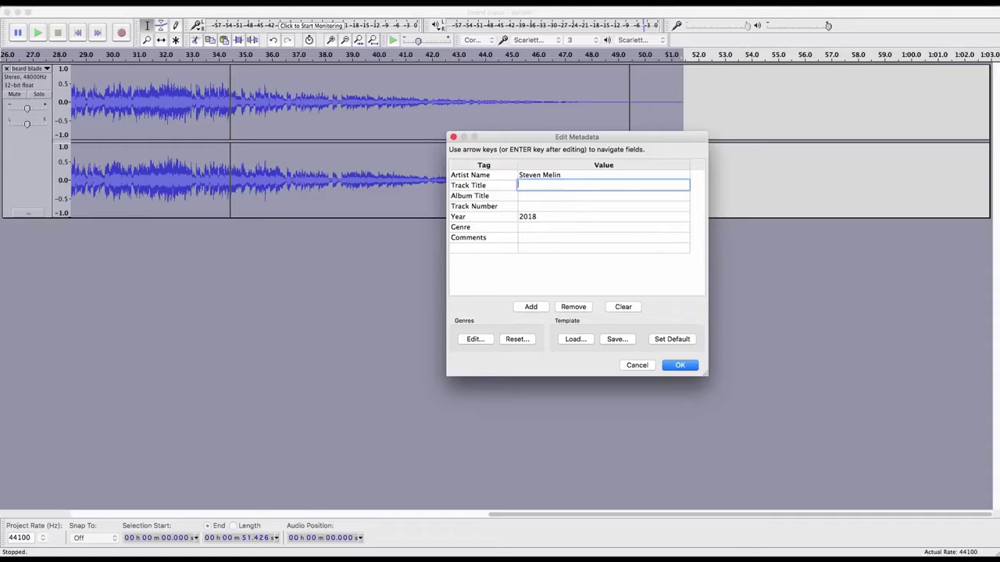
text(beard blade - eelixer)
click(582, 195)
key(Return)
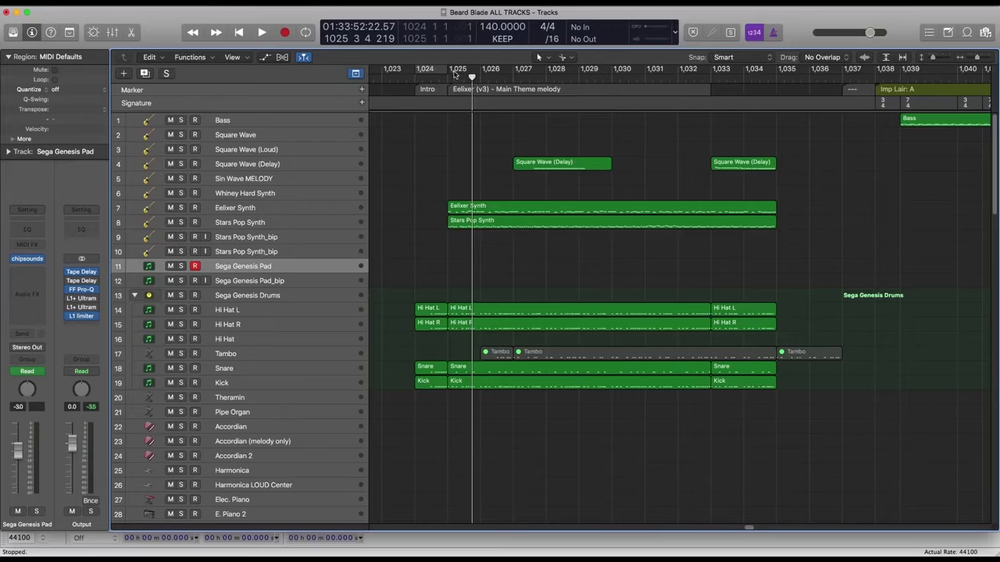
Cycle bars 1025–1037 and accept a 24-bit, 48 kHz PCM Wave bounce.
drag(455, 72, 833, 82)
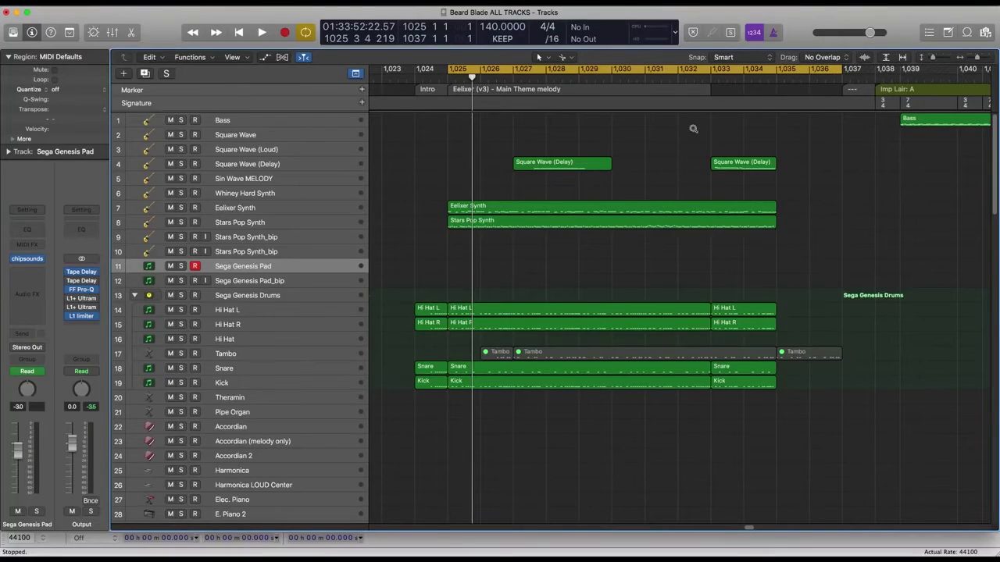
key(super+b)
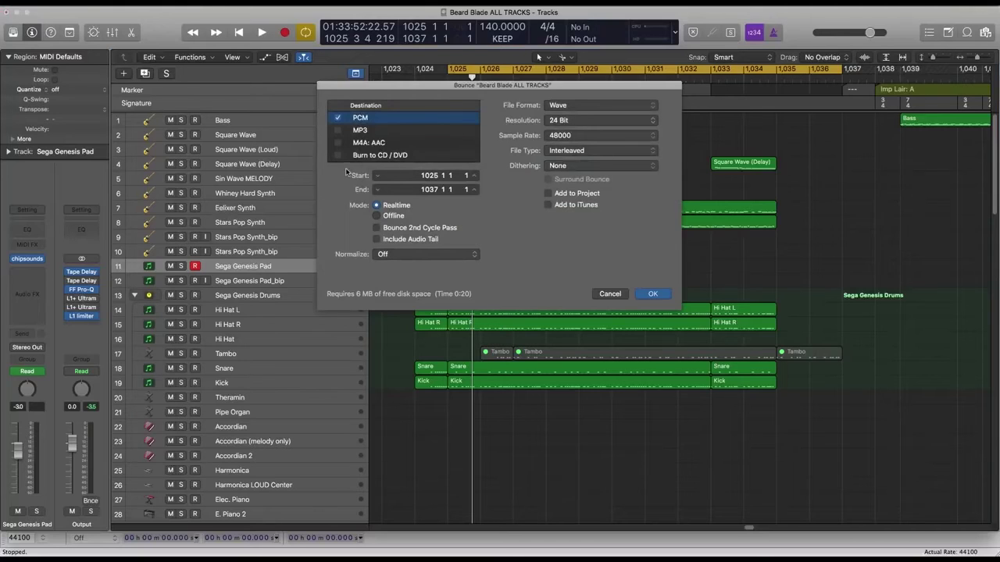
key(Return)
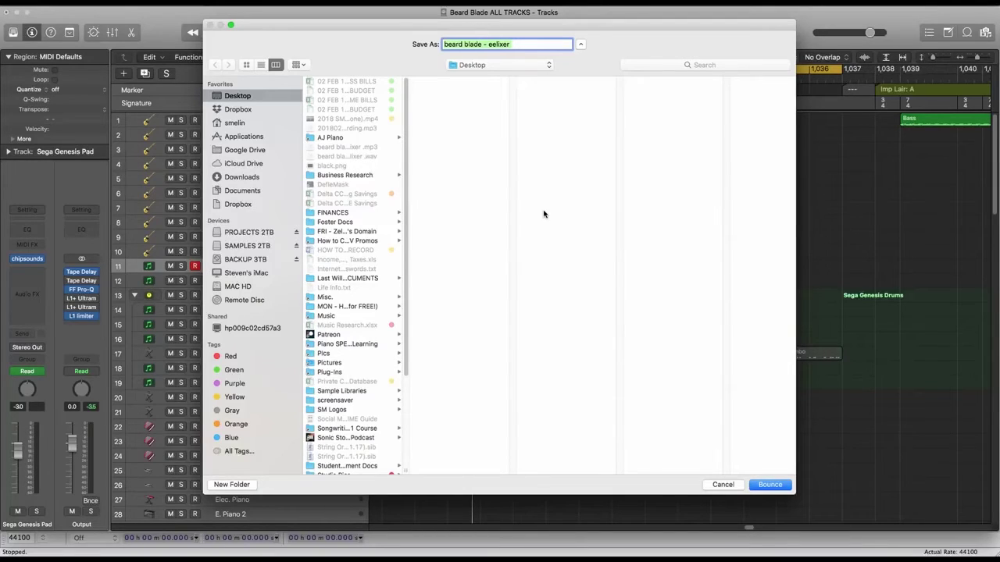
Append a parenthesized suffix to the 'beard blade - eelixer' file name and bounce.
key(Right)
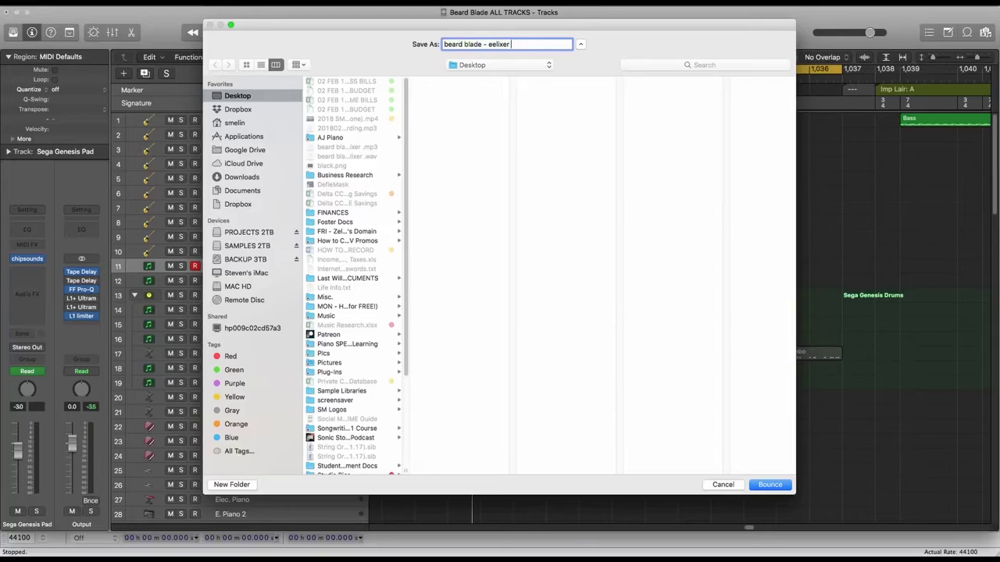
text((with reverb tail)
key(Return)
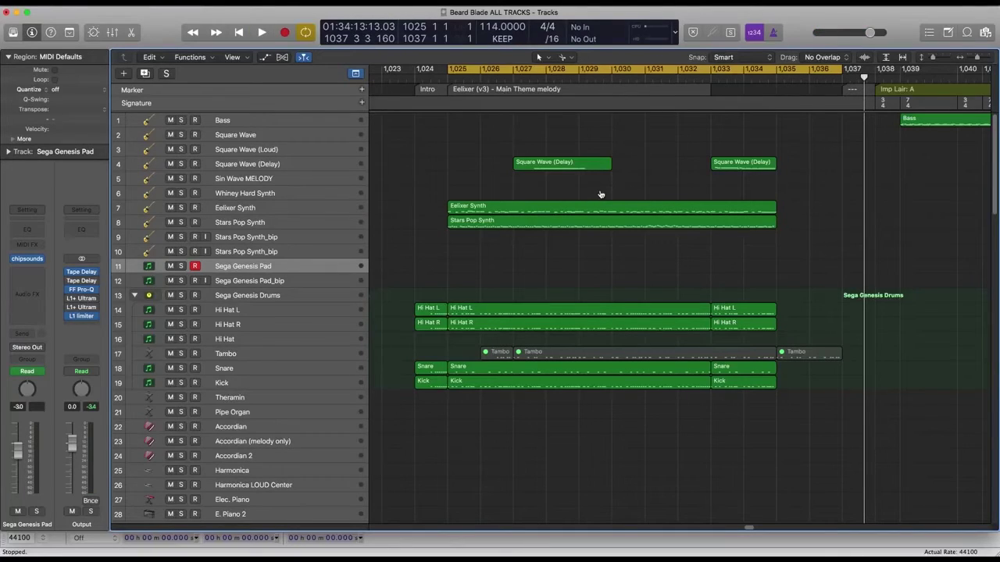
Return to Audacity with the reverb-tail bounce and place the cursor near 7.8 s.
key(super+Tab)
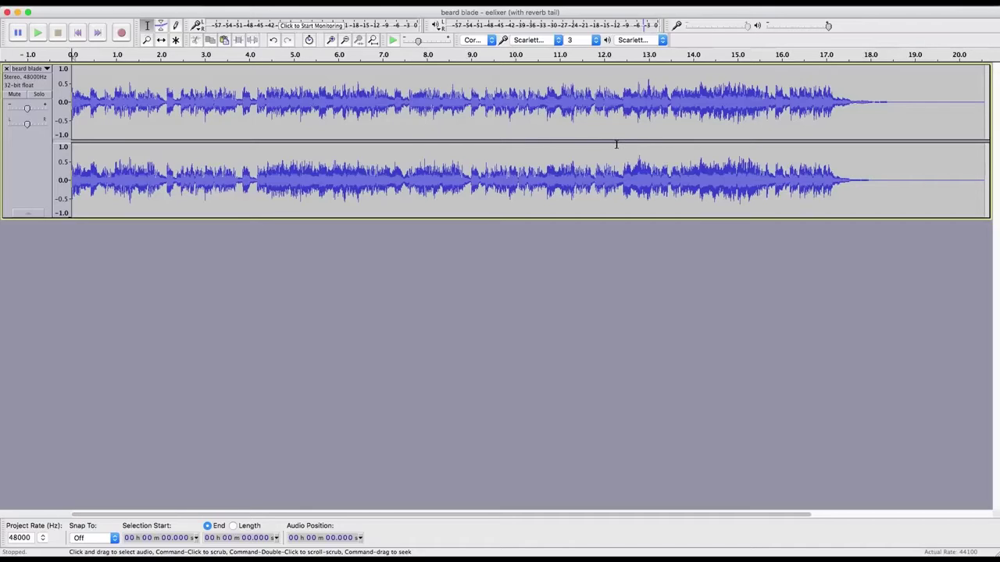
click(417, 97)
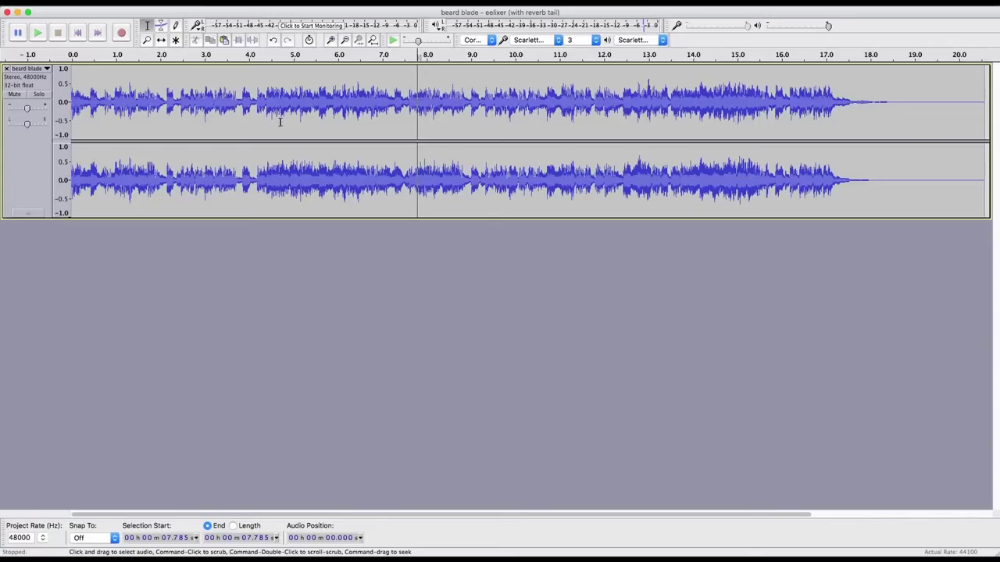
Duplicate the track and clear the duplicate's audio, leaving an empty second track.
key(super+a)
key(super+d)
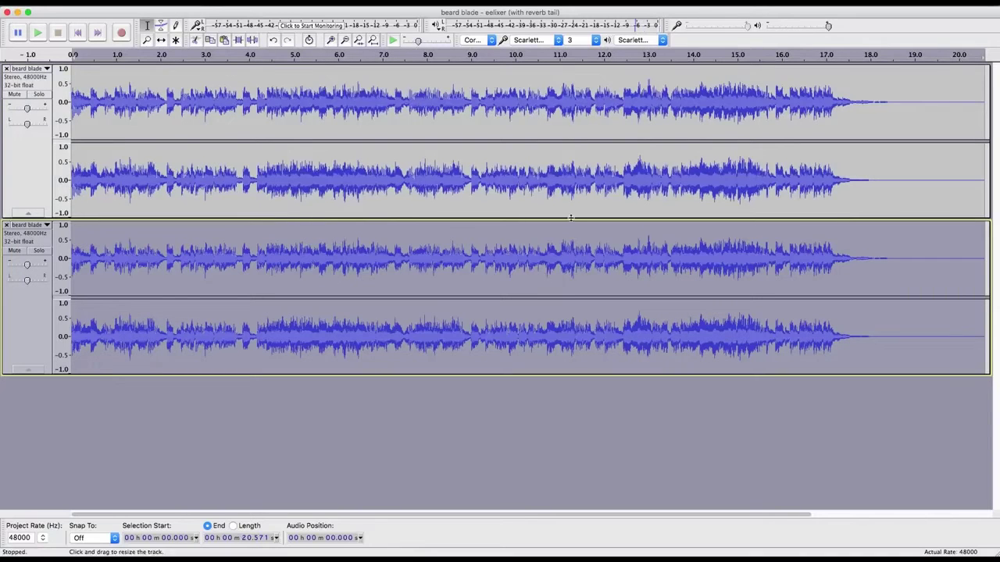
scroll(438, 245, right, 5)
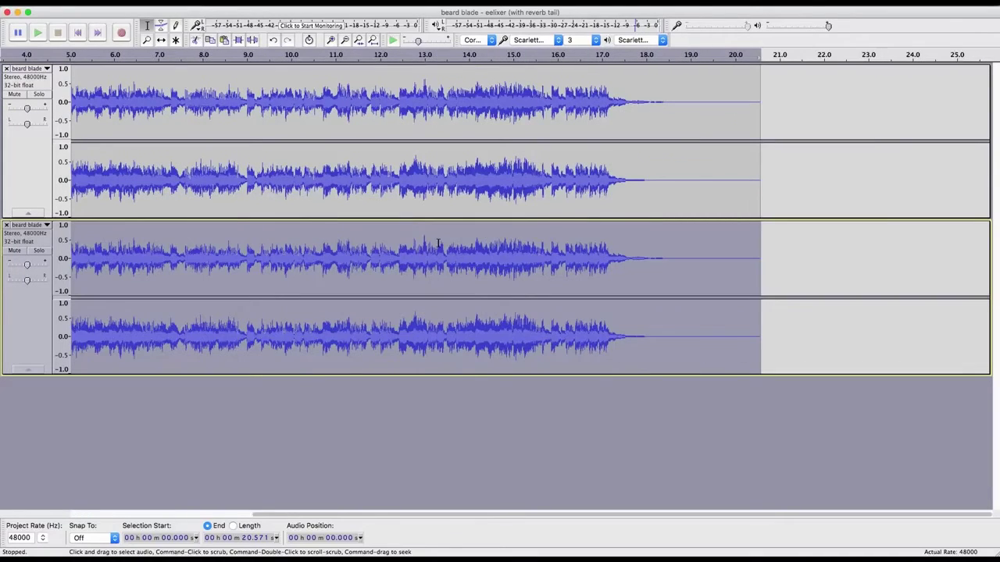
key(Delete)
click(635, 249)
key(super+b)
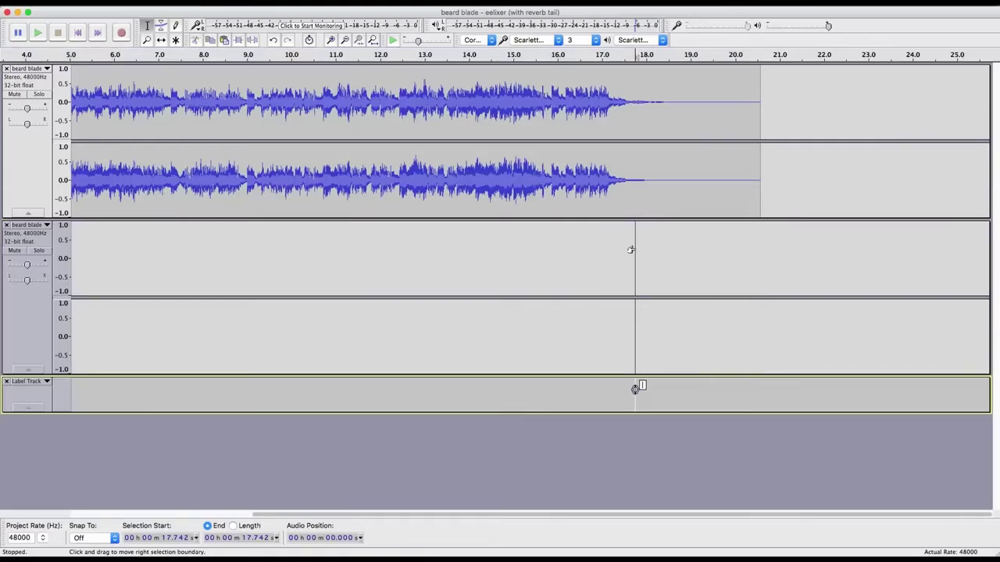
key(super+z)
Paste the loop copy into the empty track at 17.413 s, then set the start near 16.898 s.
click(620, 245)
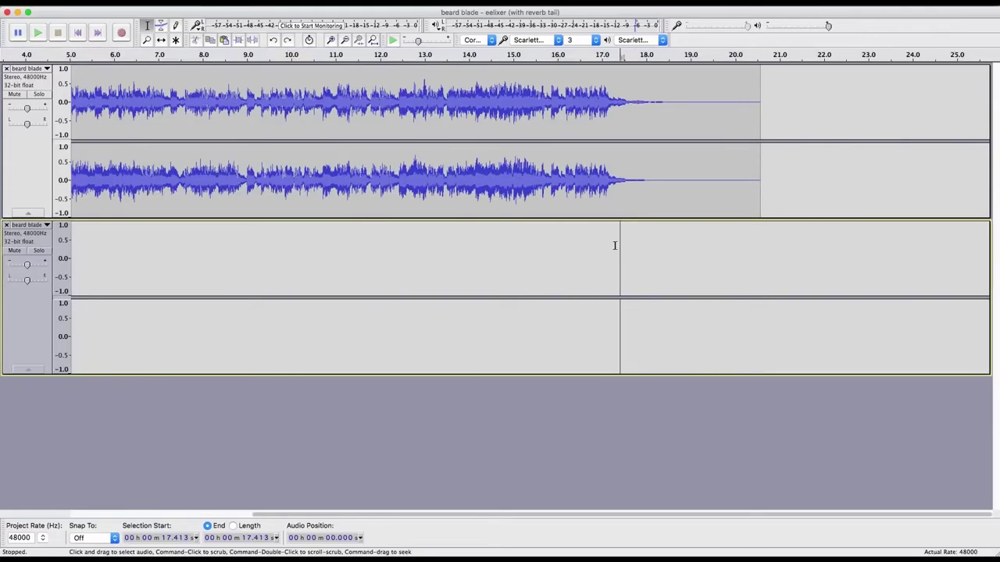
key(super+v)
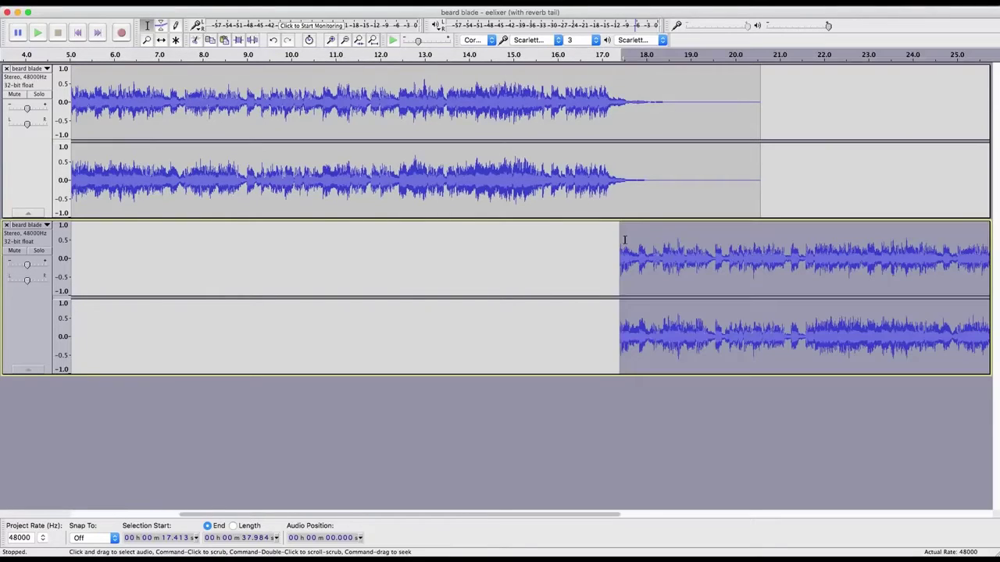
click(605, 108)
scroll(601, 109, up, 5)
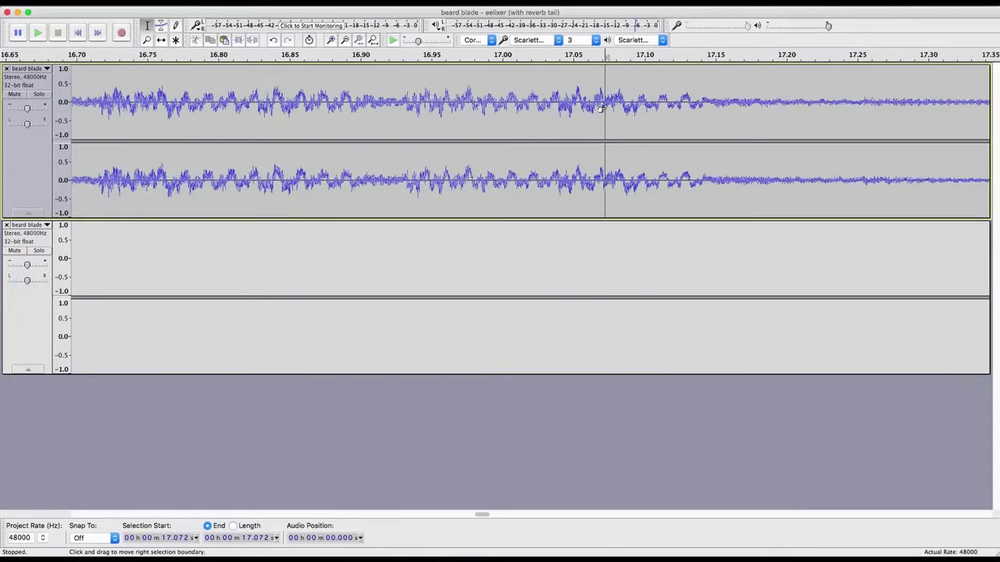
scroll(601, 108, right, 2)
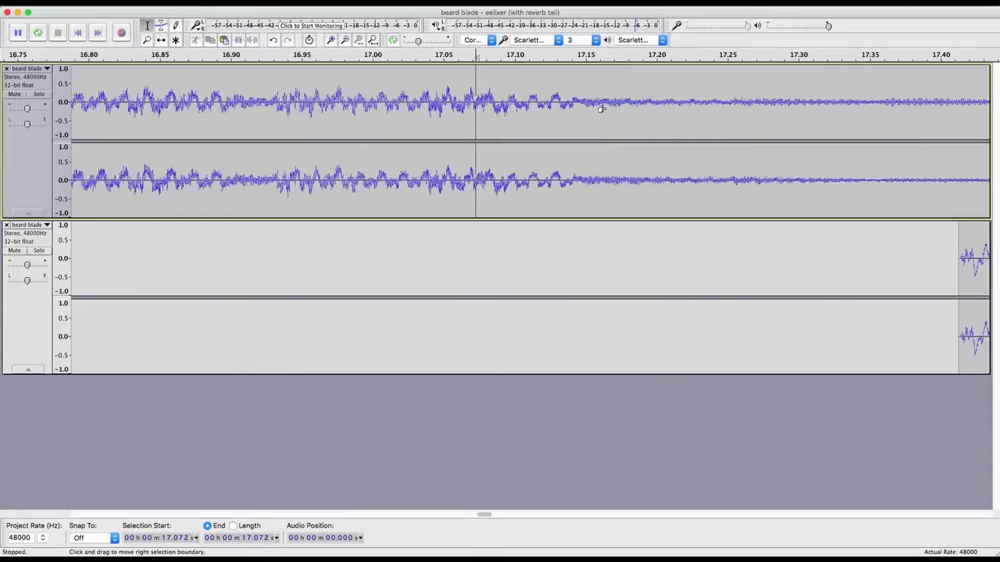
scroll(601, 109, right, 2)
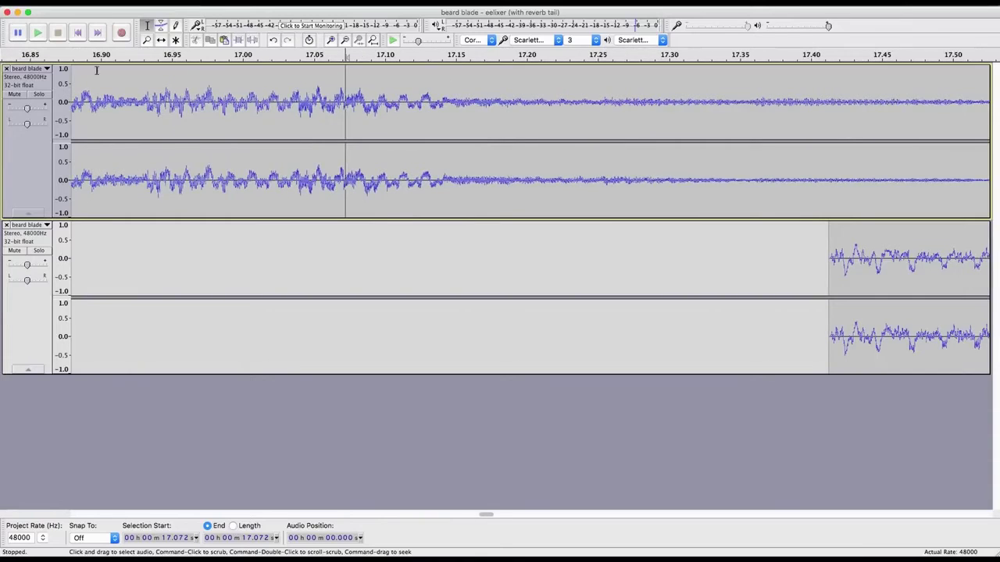
click(98, 98)
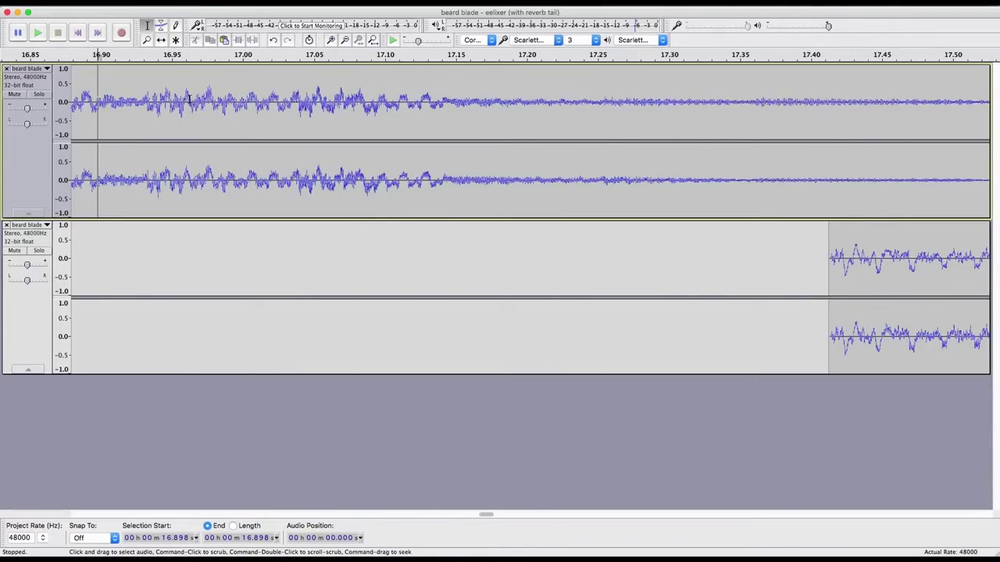
scroll(227, 141, down, 10)
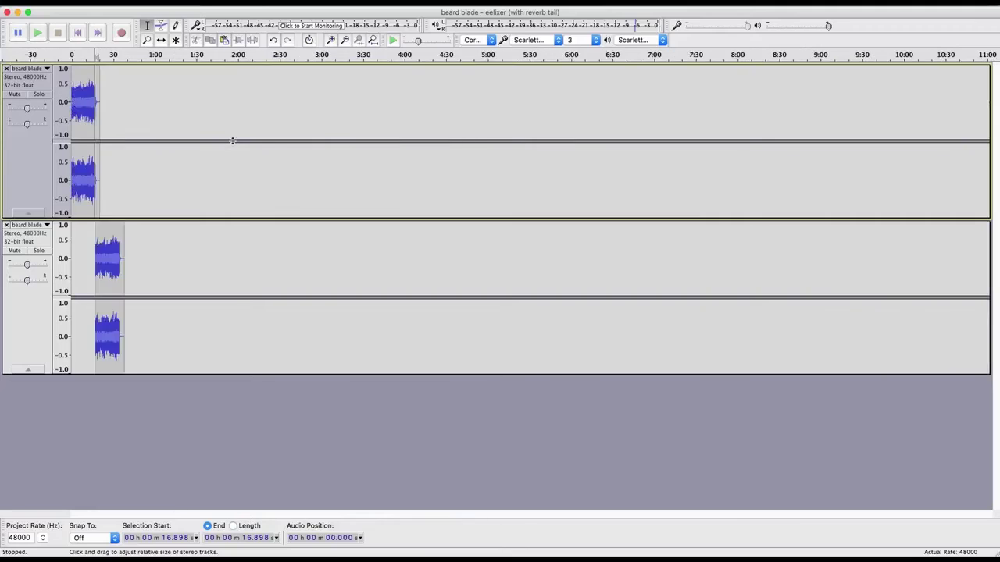
scroll(225, 140, up, 3)
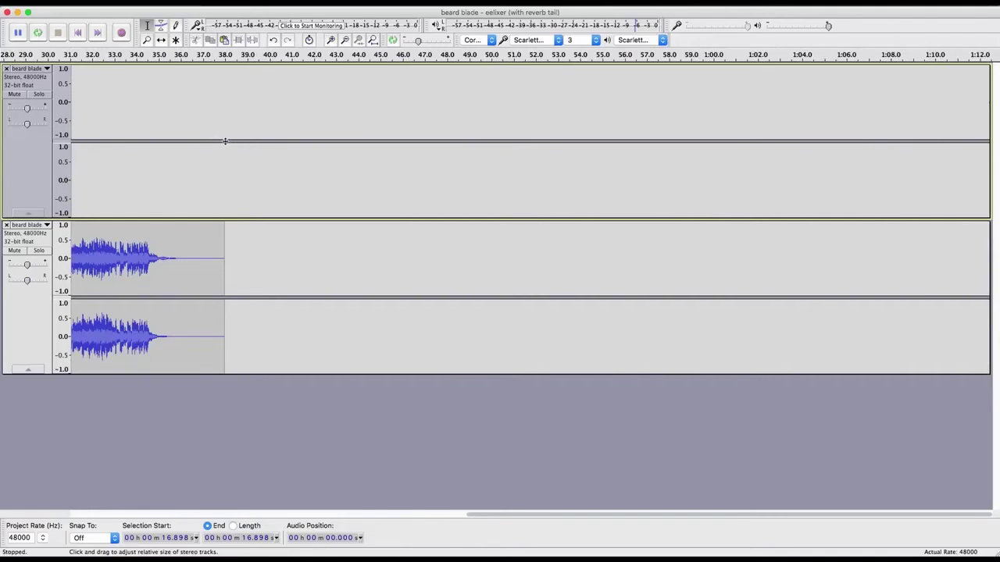
scroll(225, 141, up, 5)
Play the overlap from 16.391 s to hear the loop transition.
click(424, 101)
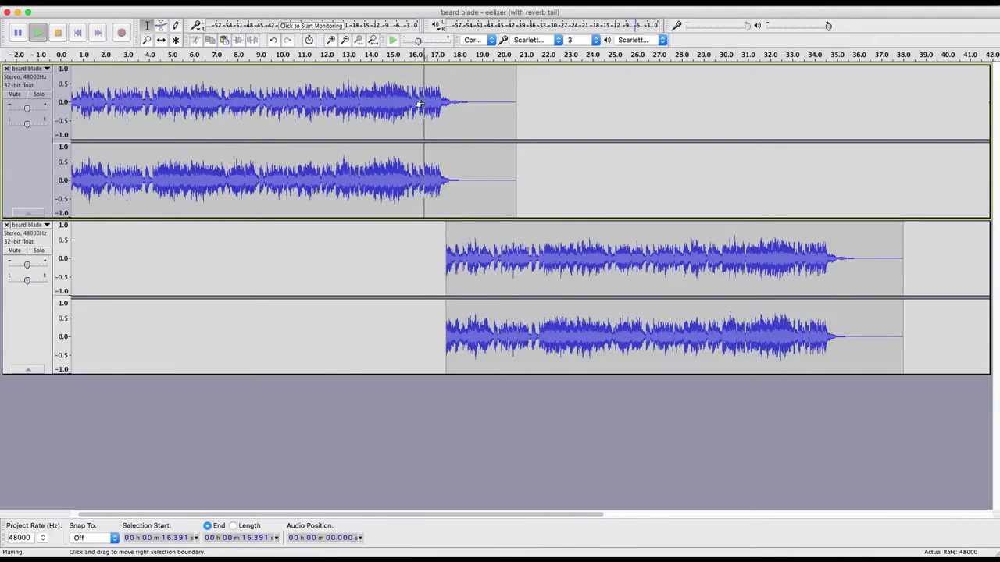
key(space)
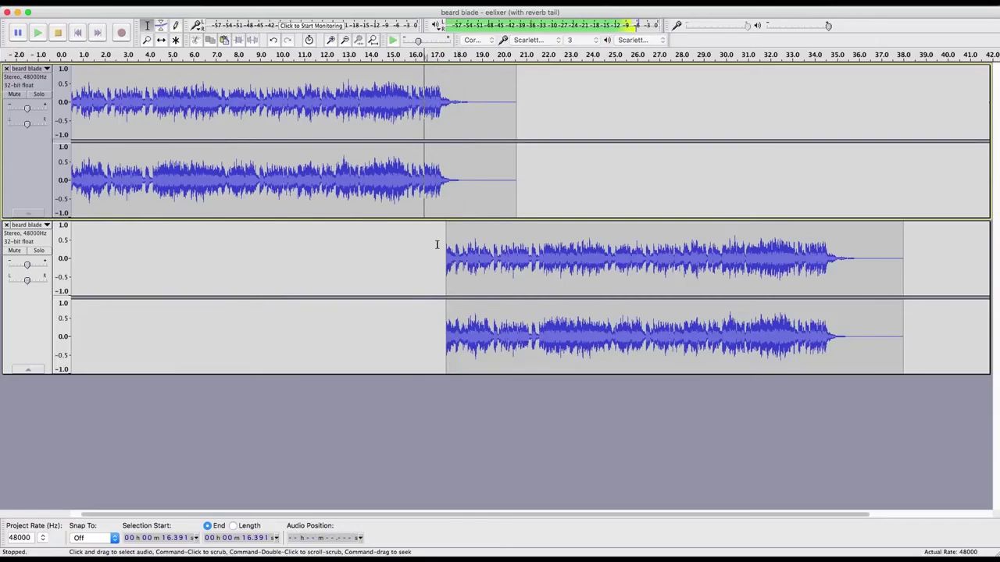
key(space)
scroll(436, 238, up, 5)
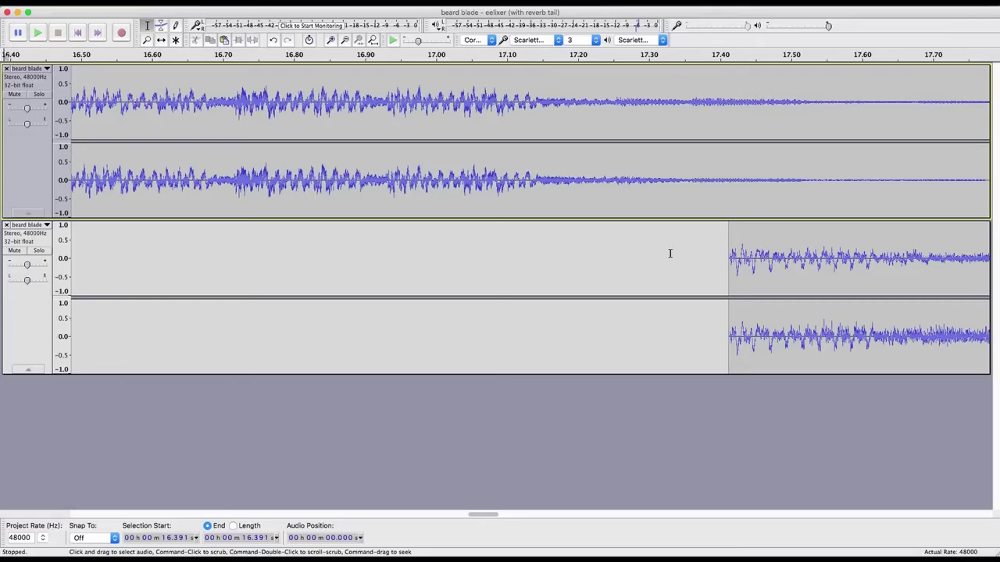
Delete the tiny gap before the copy so it starts at 17.385 s, then audition.
drag(476, 262, 599, 258)
click(622, 254)
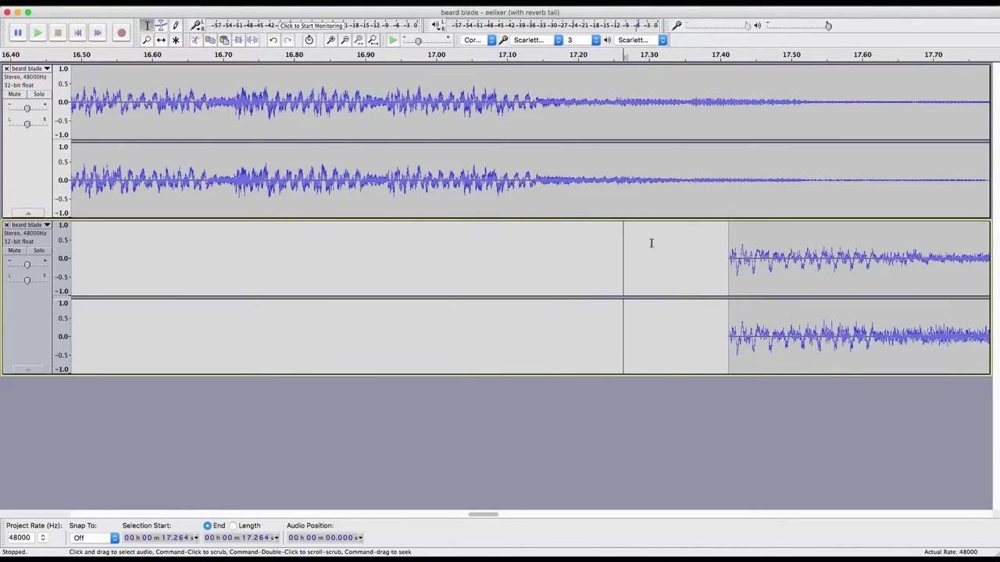
click(651, 242)
drag(710, 242, 726, 241)
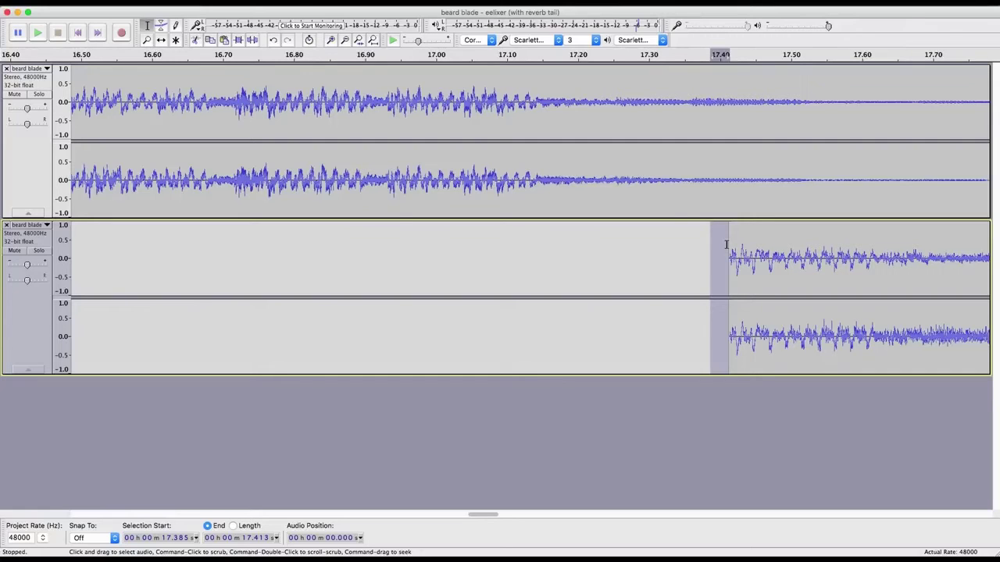
key(Delete)
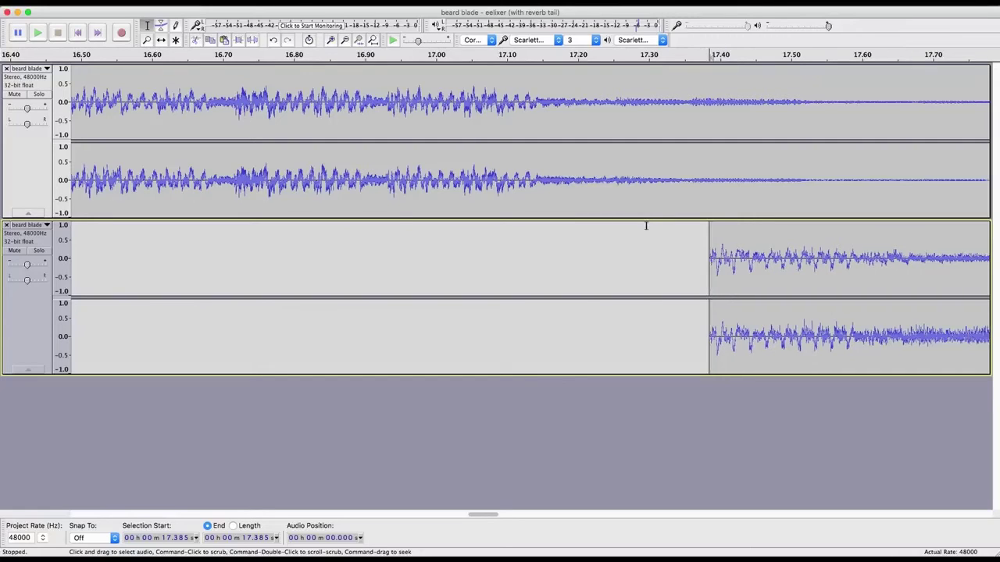
click(125, 106)
key(space)
key(space)
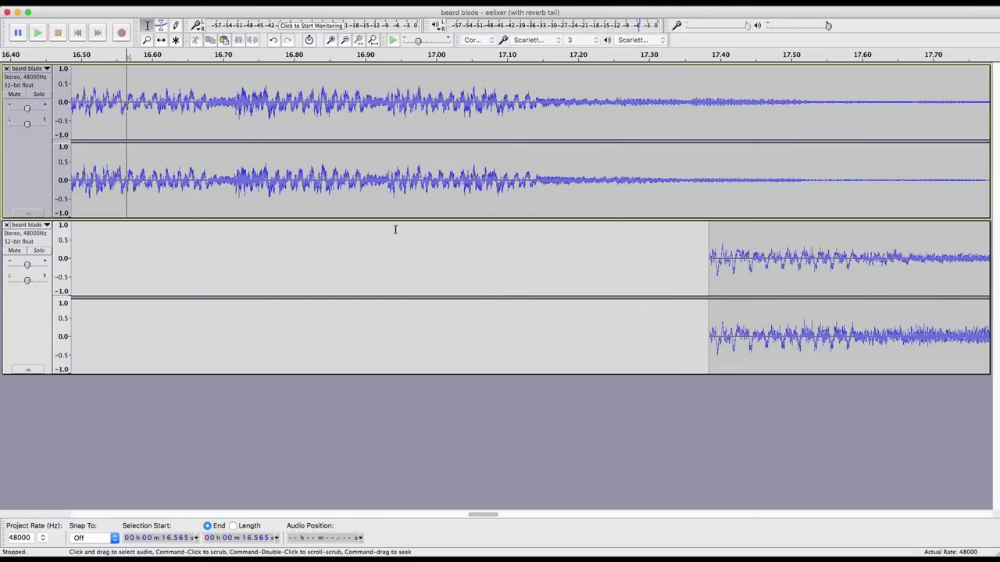
Delete a short slice from track two and audition the transition between clips.
drag(591, 242, 710, 253)
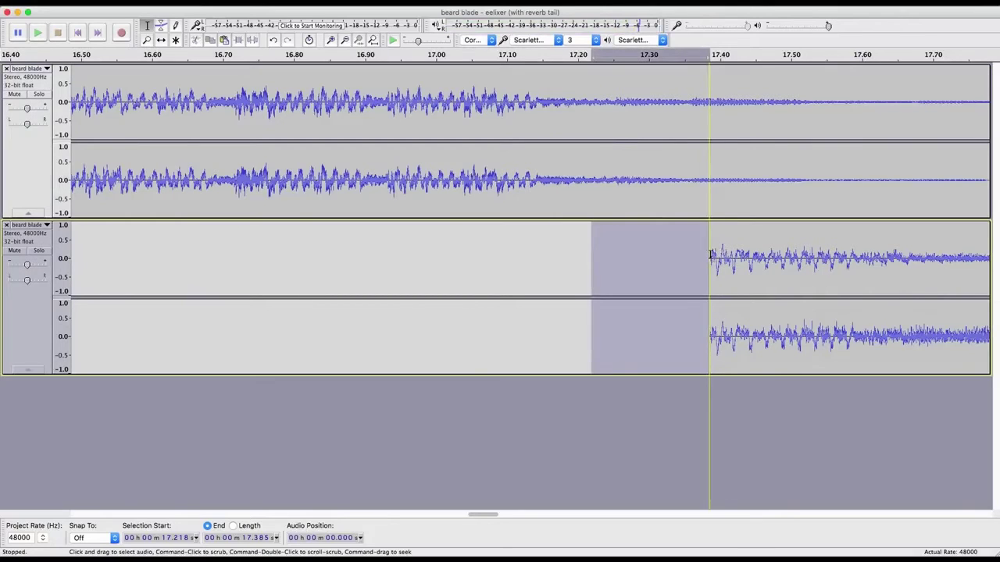
key(Delete)
click(114, 105)
key(space)
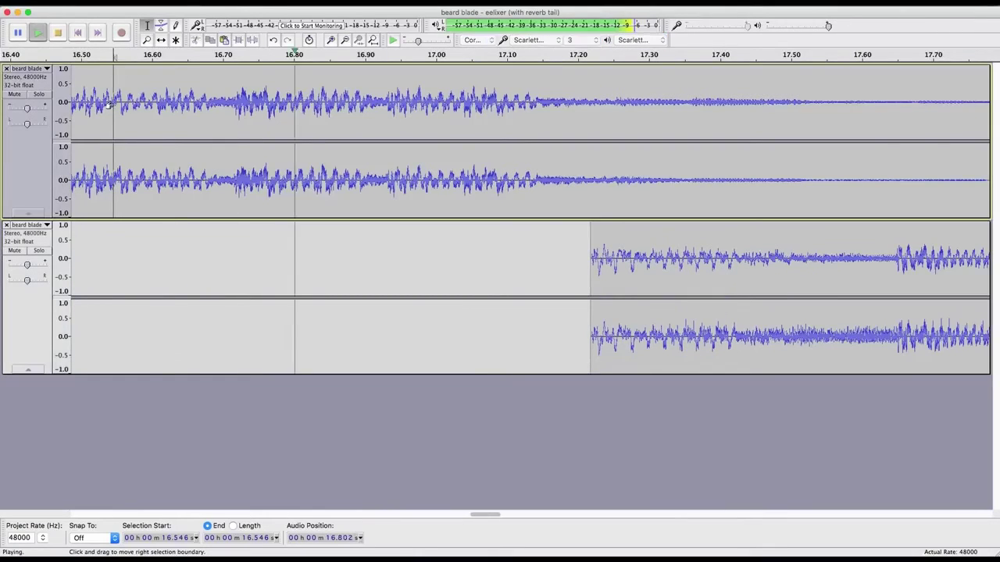
key(space)
Delete the empty gap before the second clip and listen to the join from 16.240 s.
drag(450, 242, 589, 242)
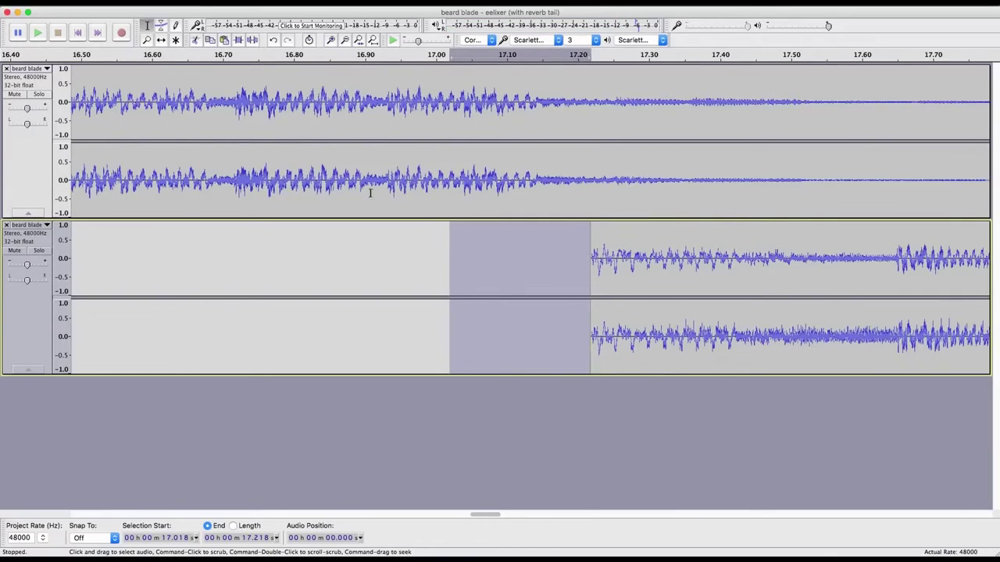
key(Delete)
scroll(234, 101, left, 5)
click(157, 96)
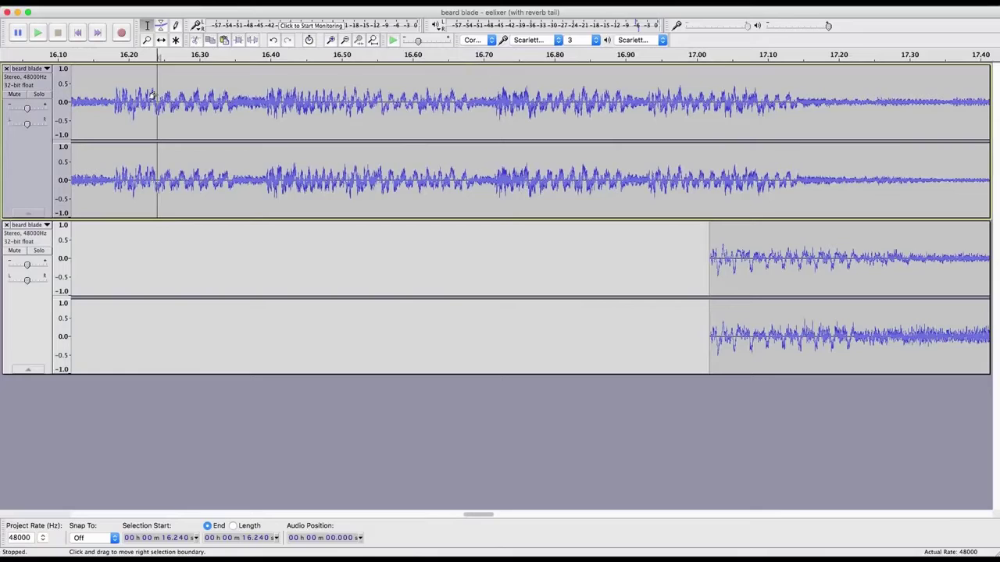
key(space)
key(space)
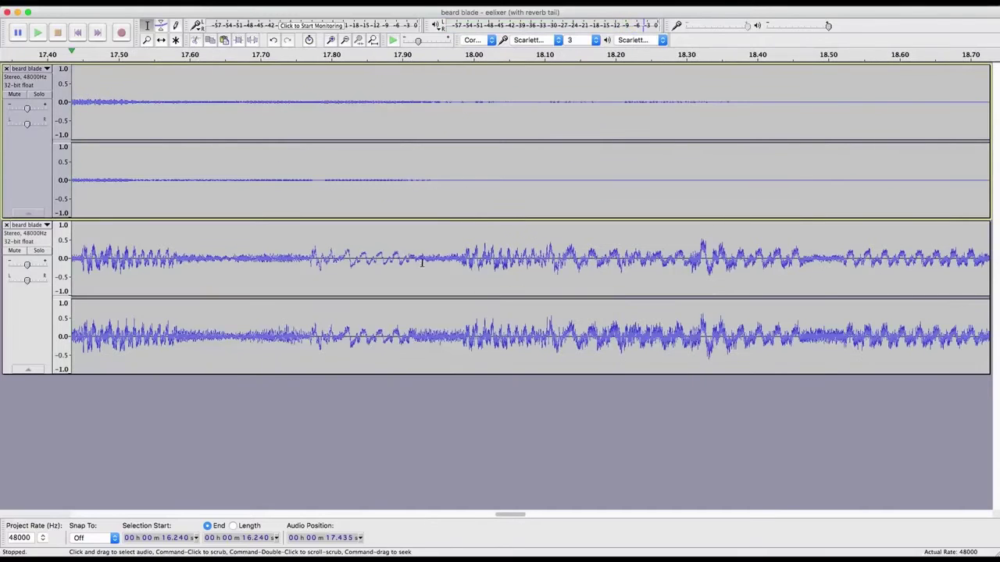
Paste at 16.981 s to shift the second clip slightly later, then audition from 16.724 s.
scroll(422, 263, left, 10)
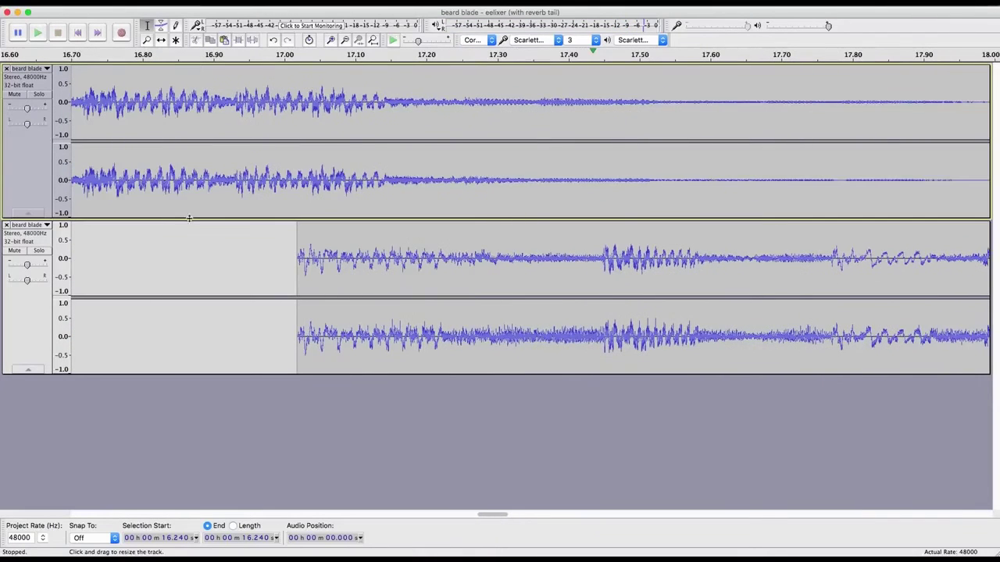
drag(205, 246, 194, 253)
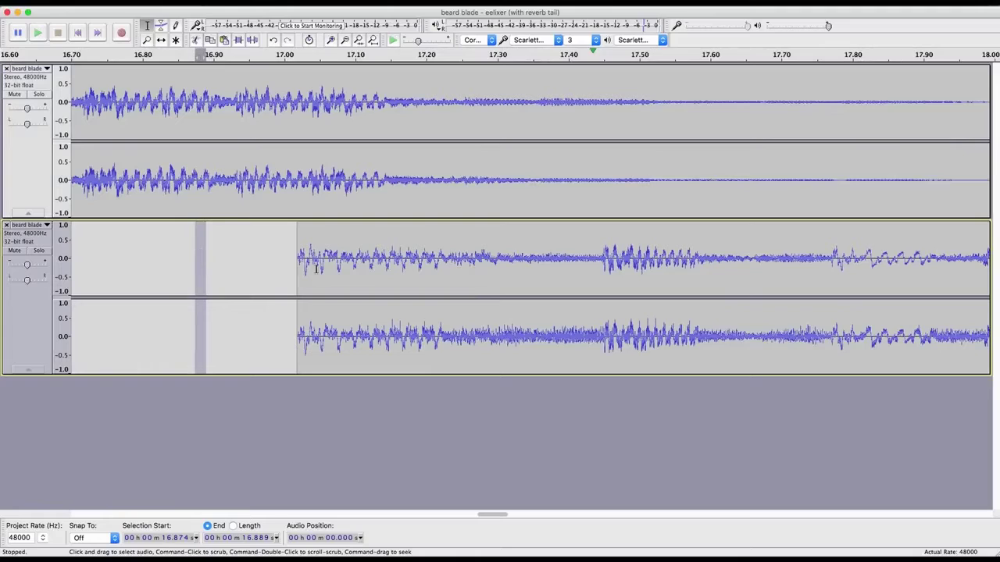
click(270, 252)
key(ctrl+v)
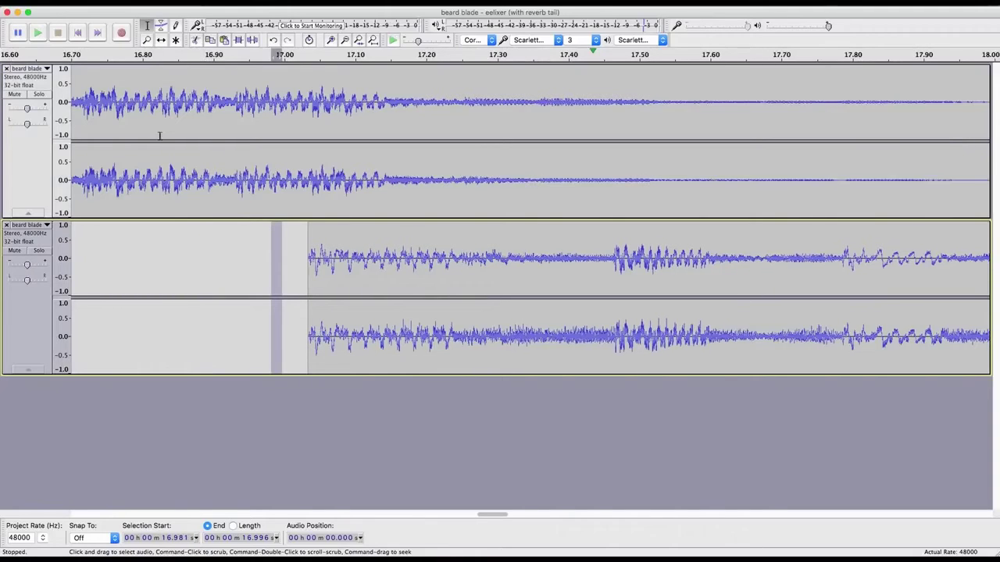
click(88, 156)
key(space)
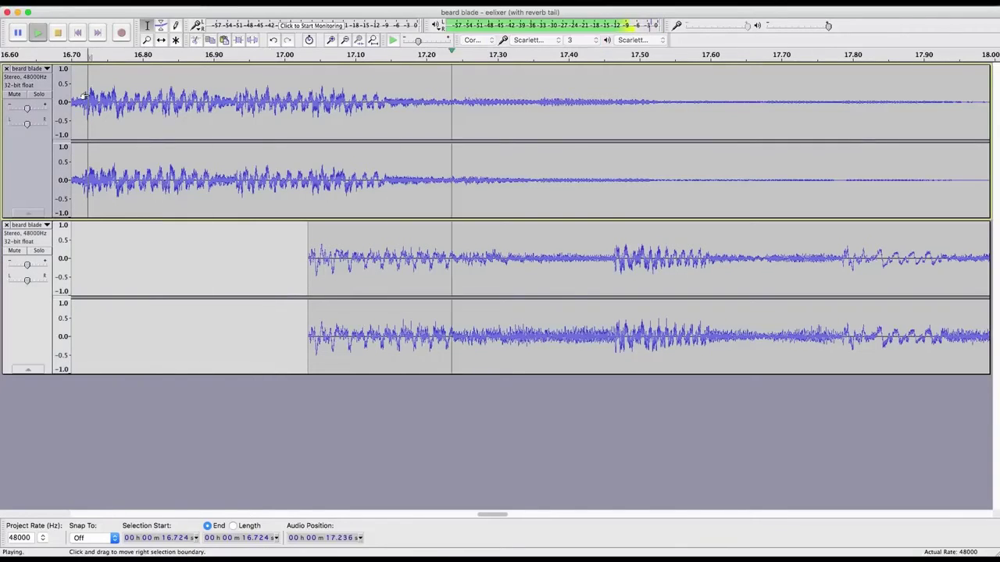
key(space)
drag(225, 261, 237, 260)
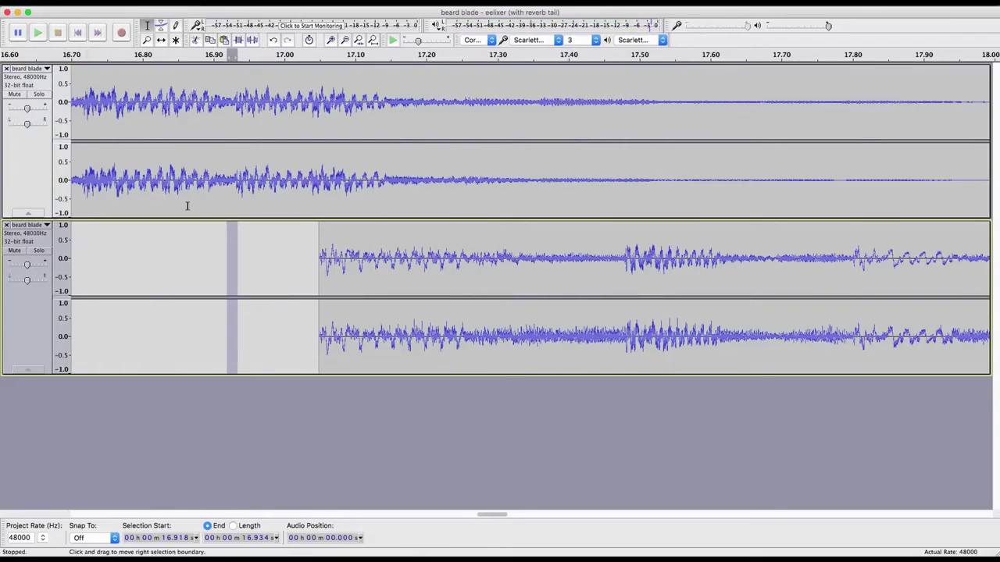
scroll(226, 260, left, 10)
scroll(187, 205, down, 5)
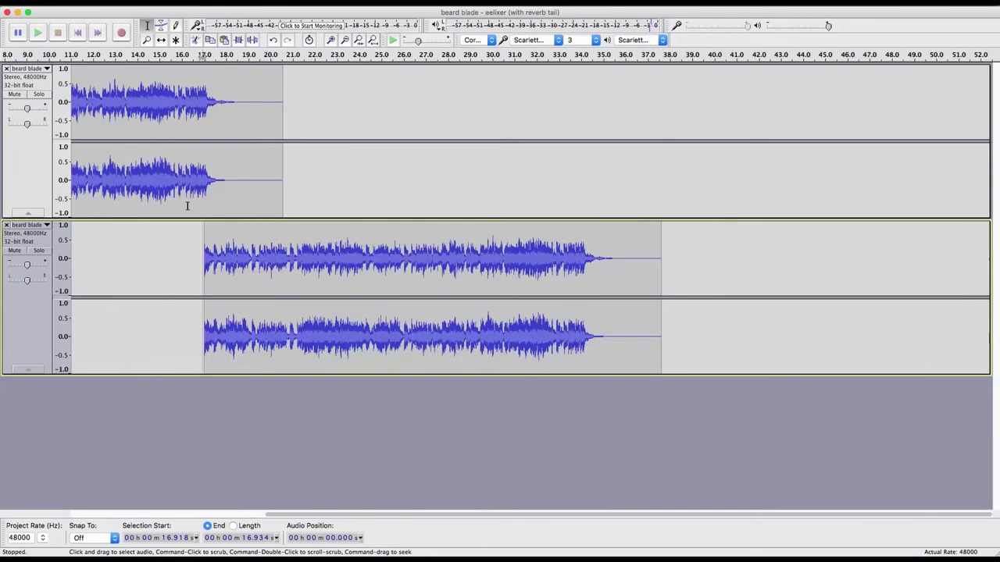
click(132, 92)
key(space)
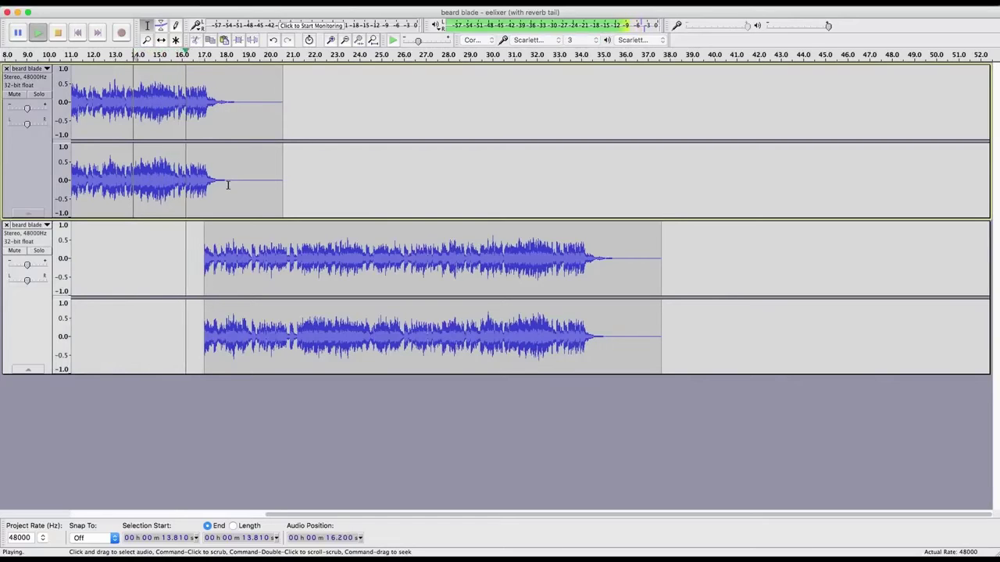
key(space)
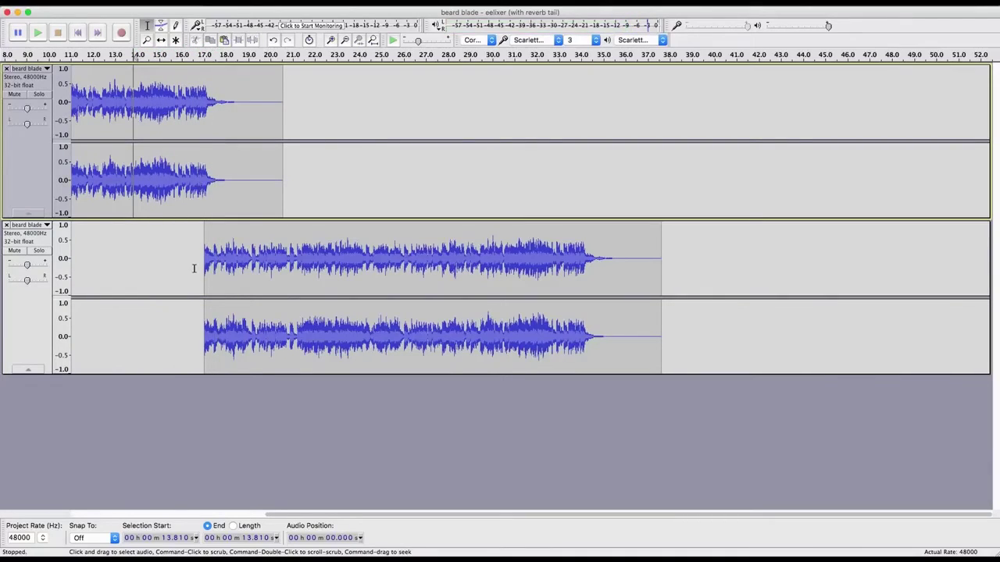
click(194, 264)
click(138, 128)
key(space)
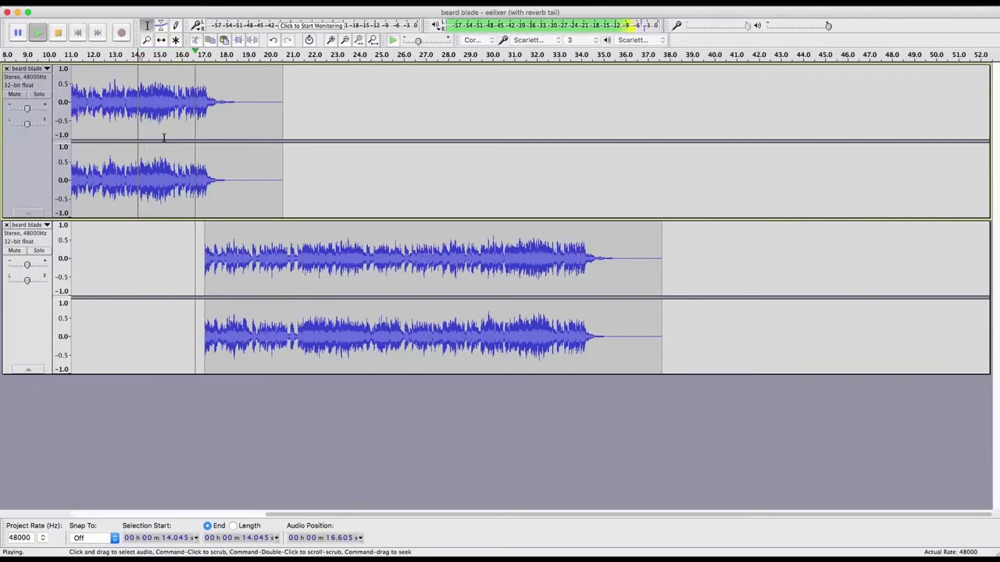
key(space)
click(196, 250)
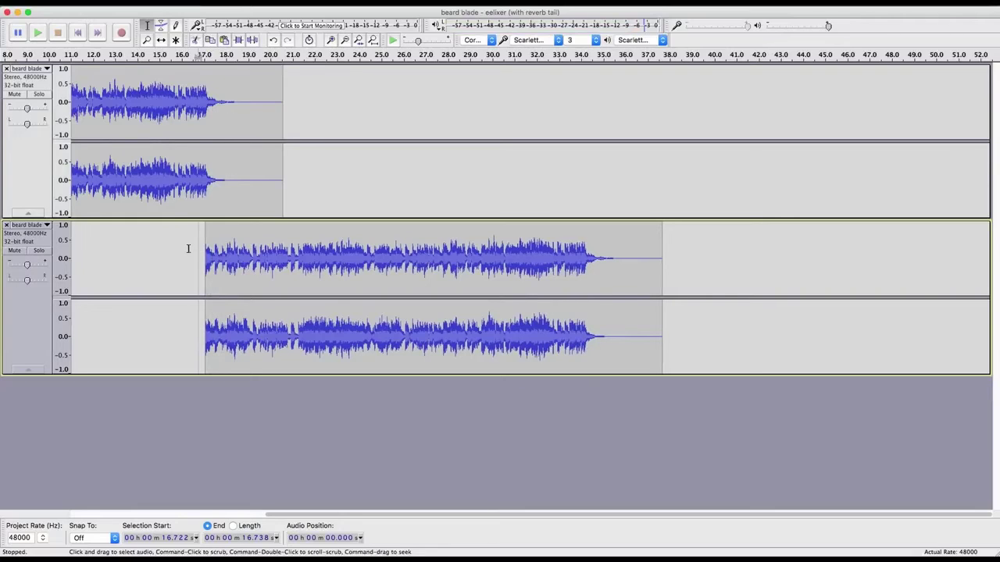
click(188, 248)
click(143, 100)
key(space)
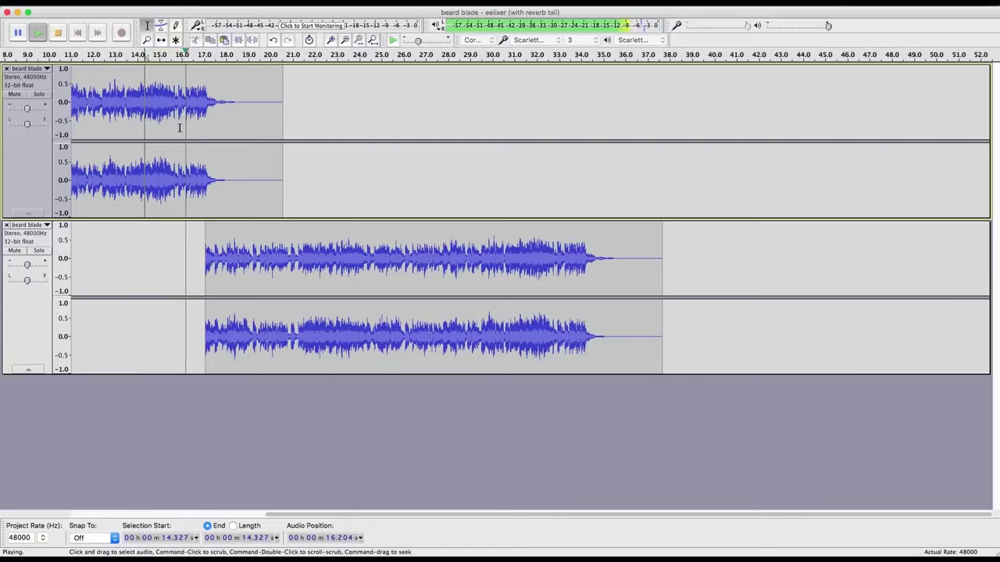
key(space)
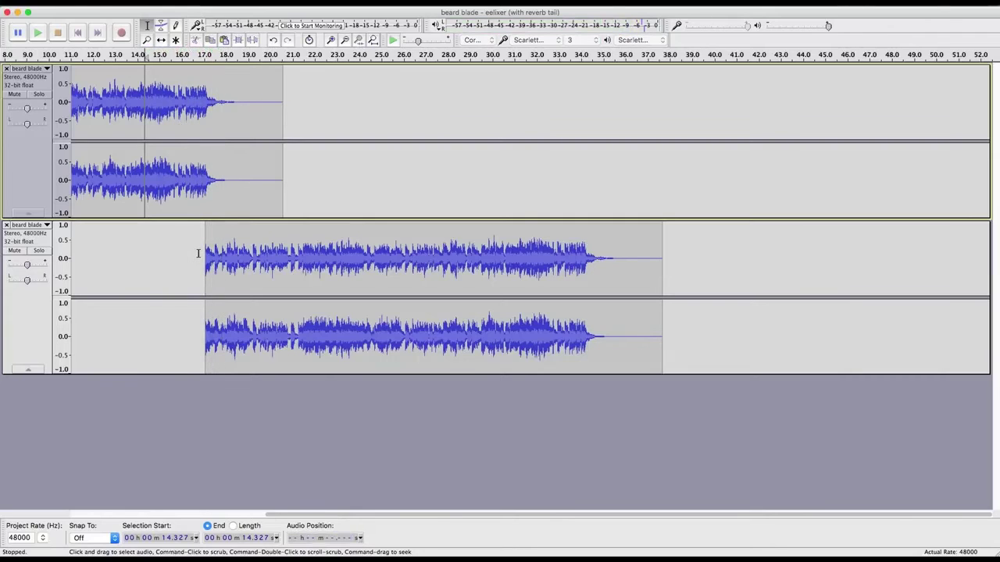
click(200, 250)
click(187, 252)
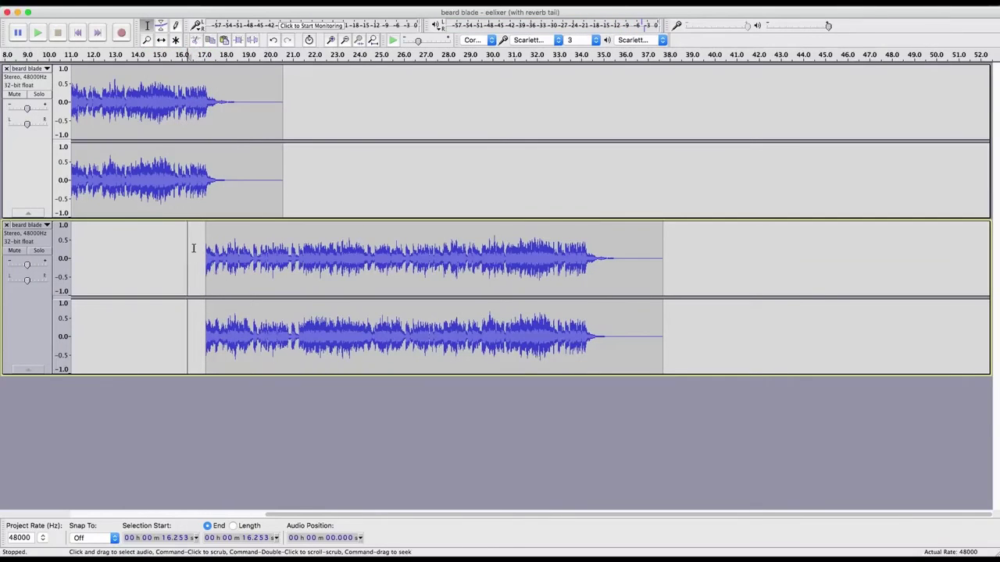
click(135, 93)
key(space)
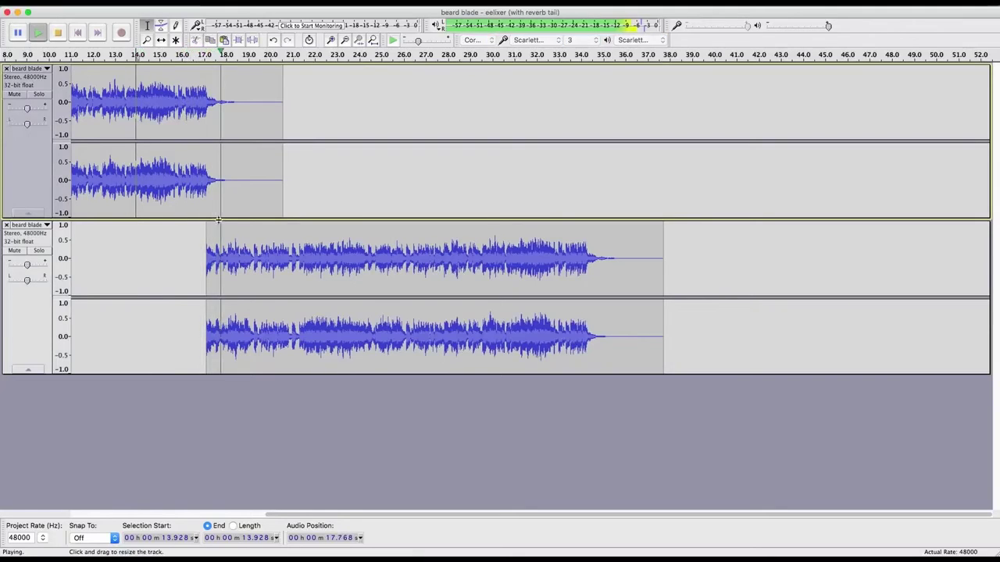
key(space)
click(183, 259)
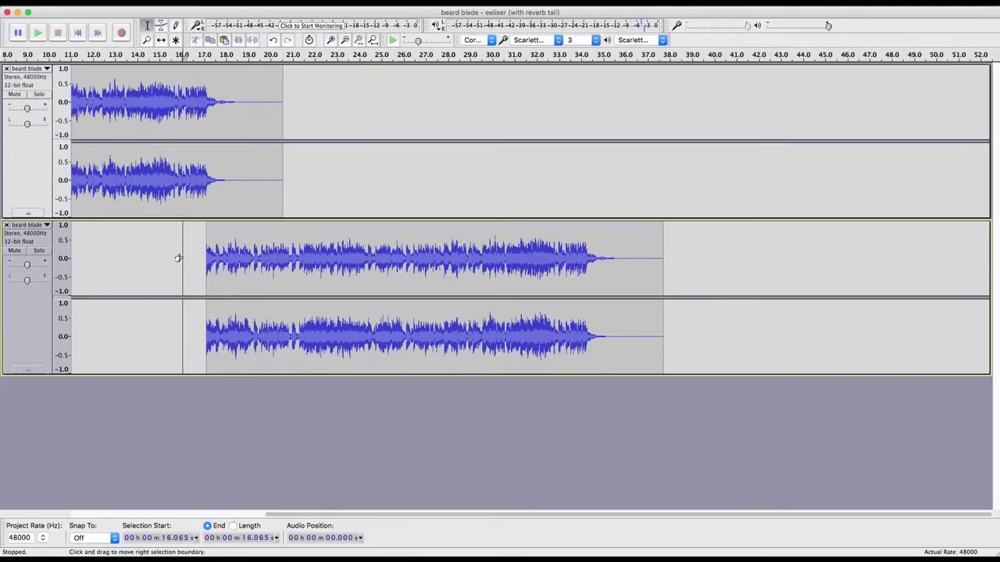
click(160, 93)
key(space)
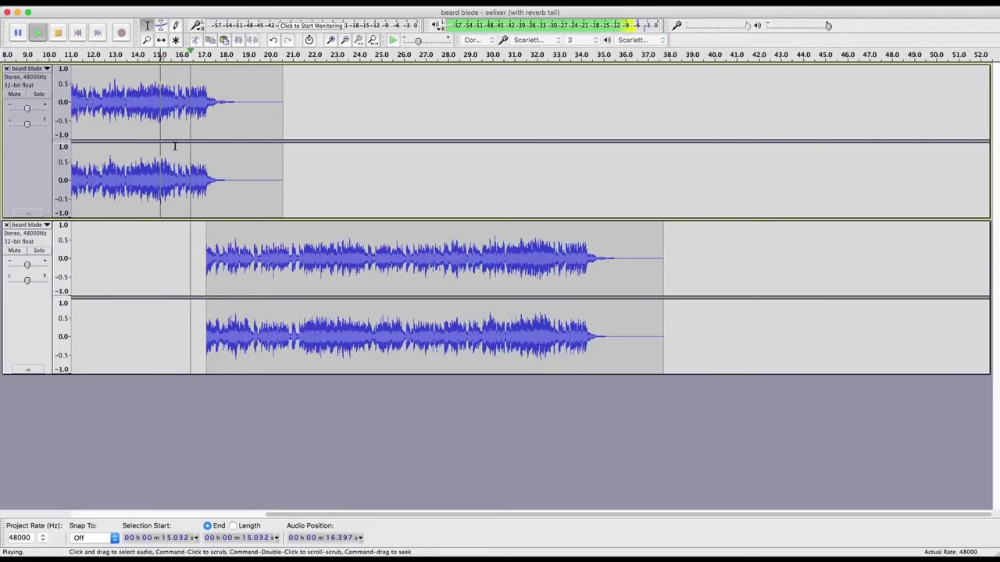
key(space)
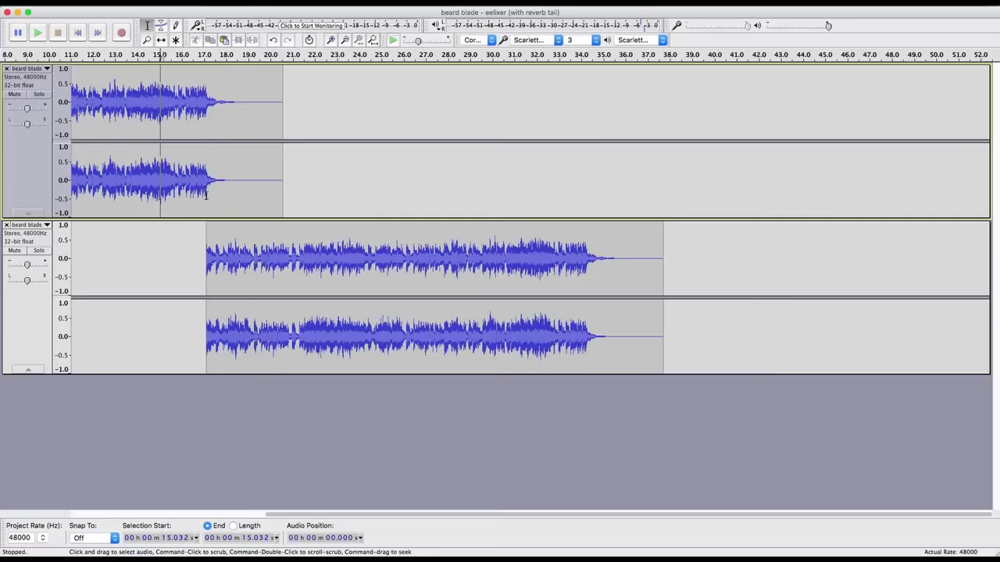
Cut the top track's reverb tail (17.141–21.208 s) and delete the bottom track's clip.
click(207, 194)
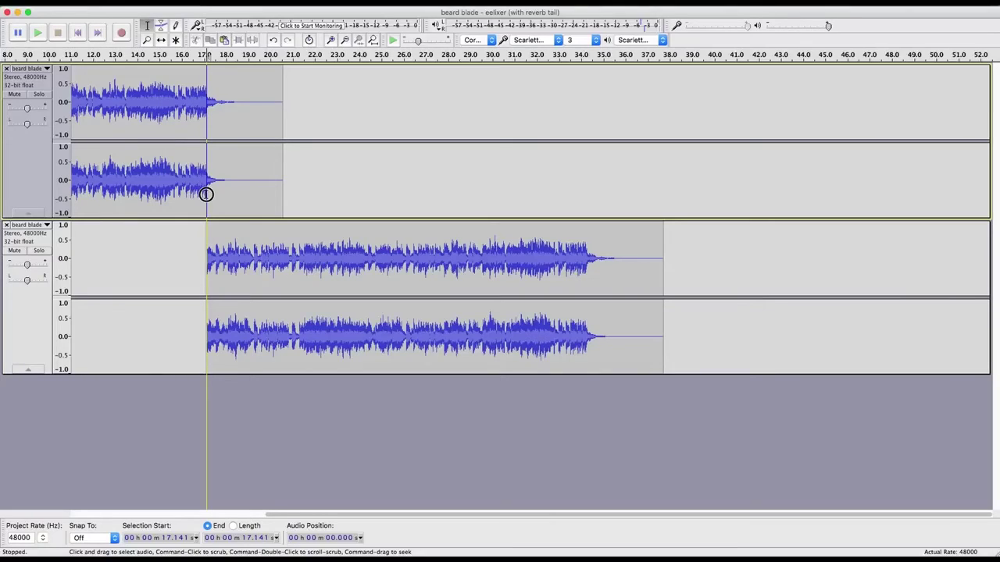
drag(219, 195, 297, 195)
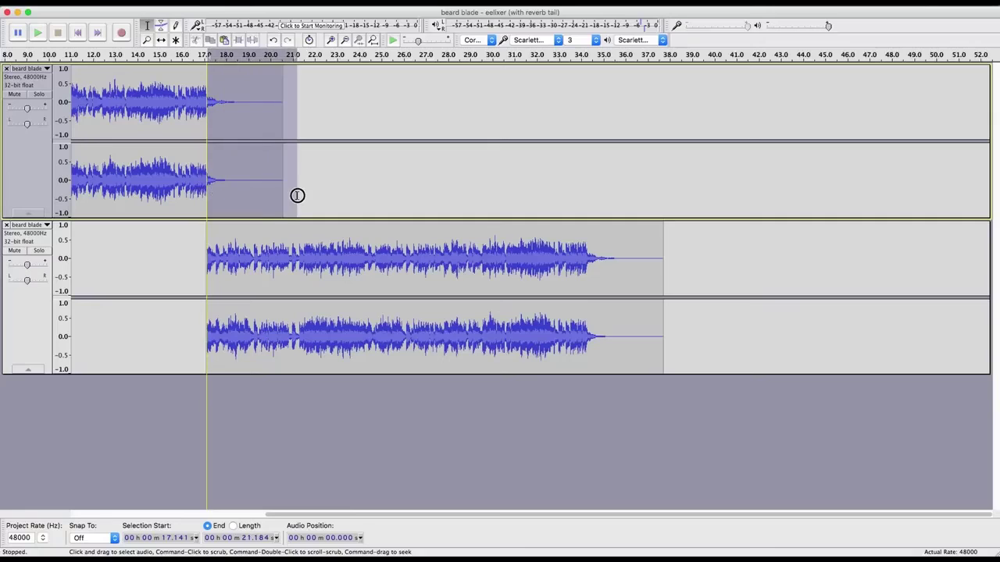
key(Delete)
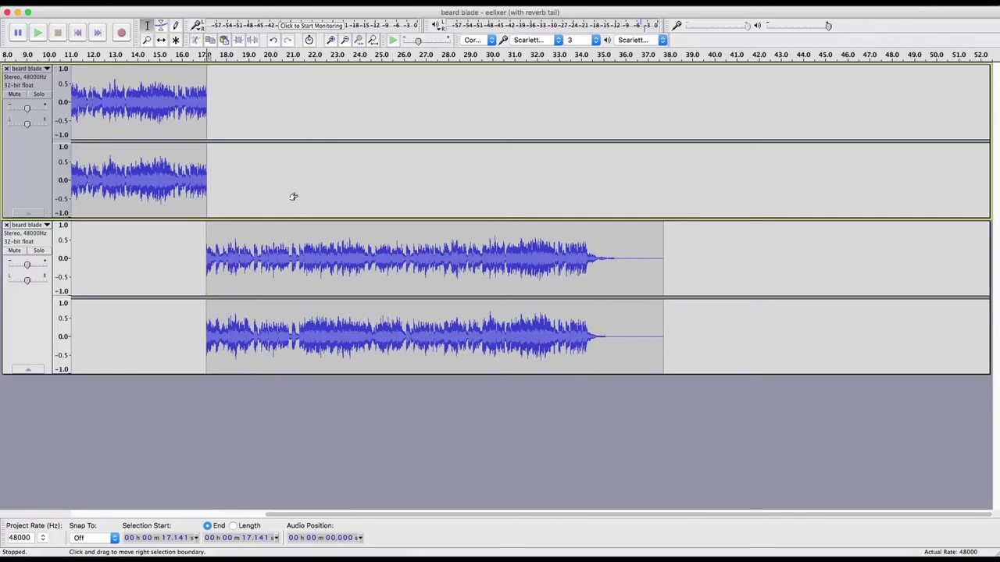
double_click(255, 277)
key(Delete)
Paste the reverb tail at 0 s on the lower track and play the whole loop.
scroll(253, 278, left, 5)
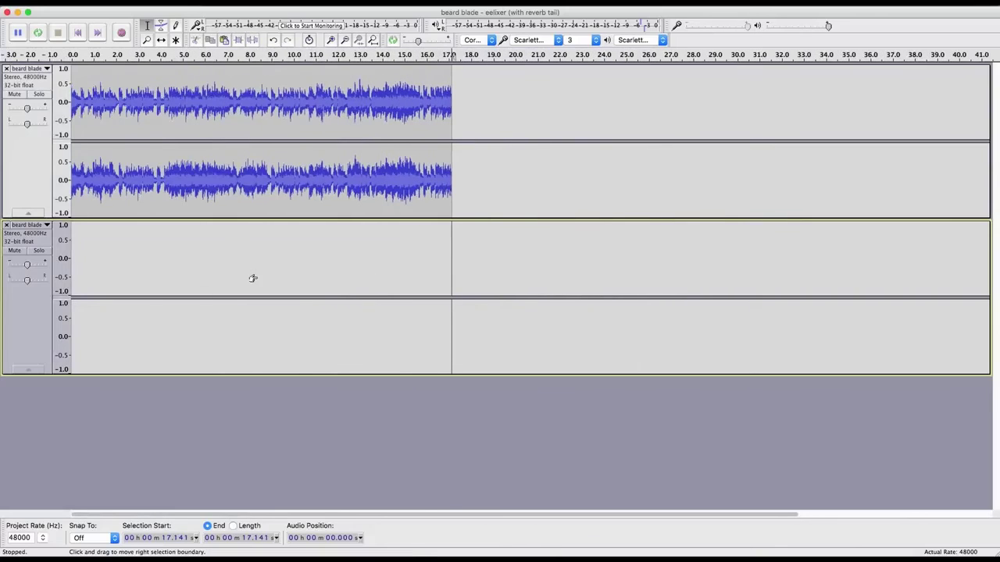
click(80, 232)
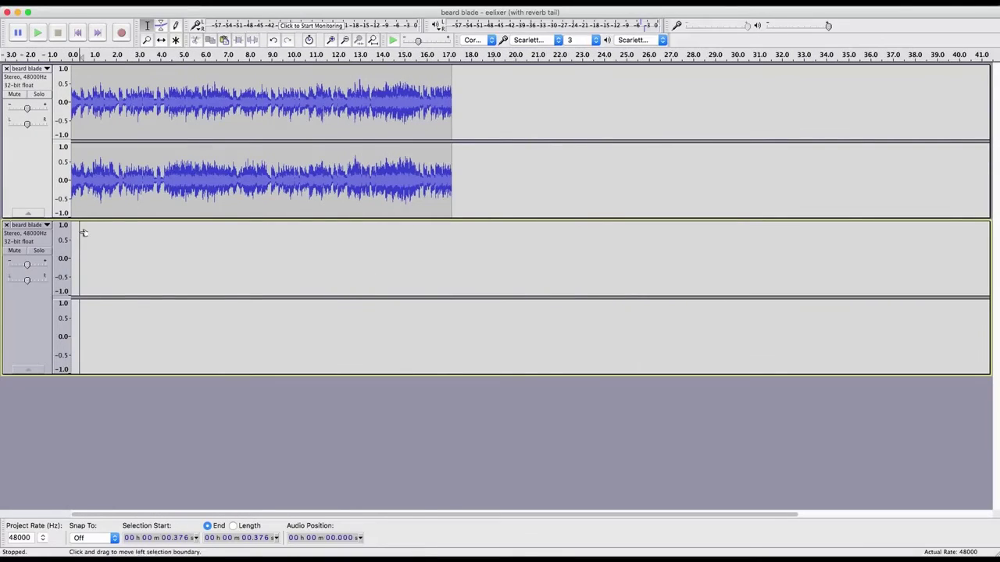
key(Left)
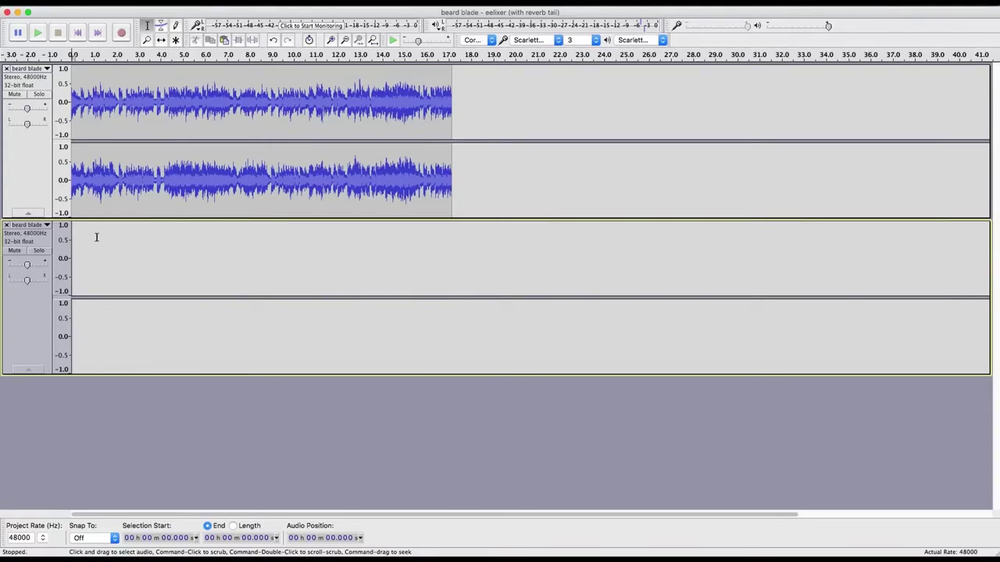
key(super+v)
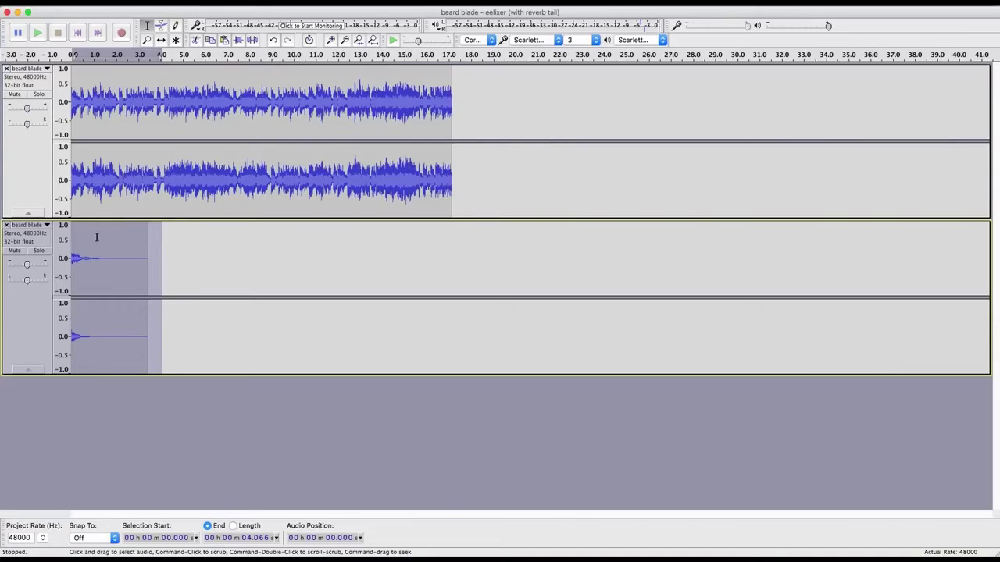
key(super+a)
key(space)
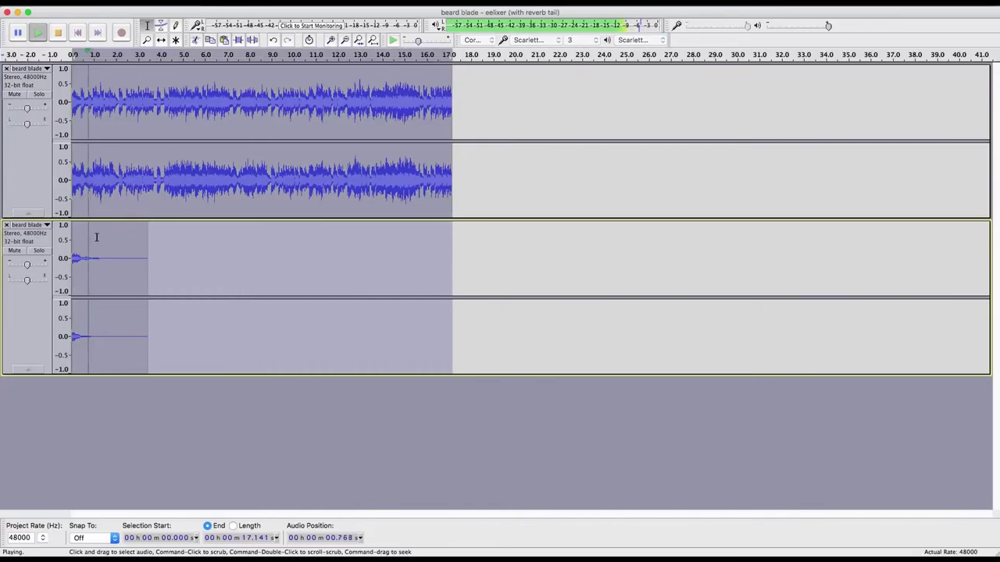
key(space)
Lower the reverb-tail track's gain slightly below 0 dB.
click(94, 209)
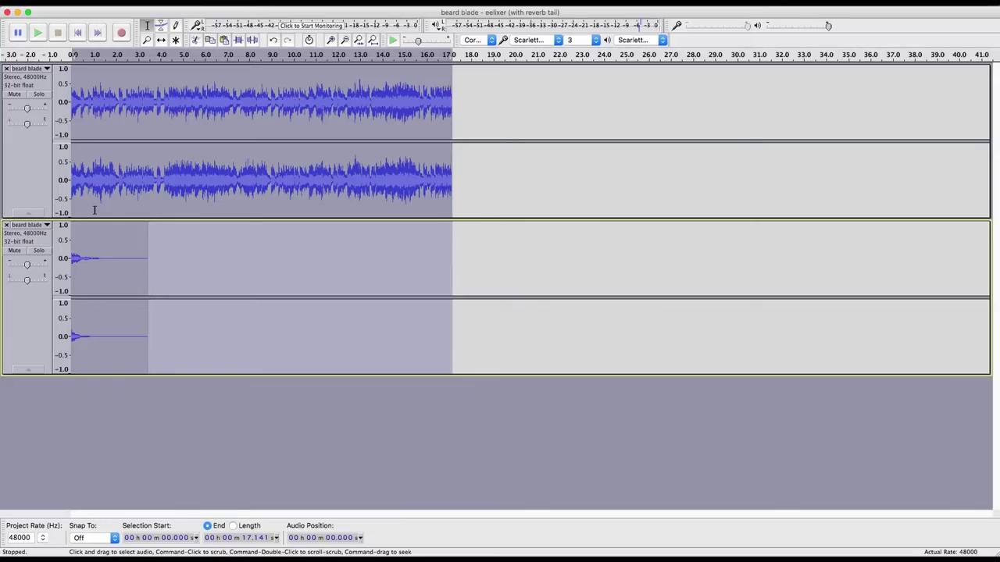
key(space)
key(space)
click(98, 266)
click(27, 265)
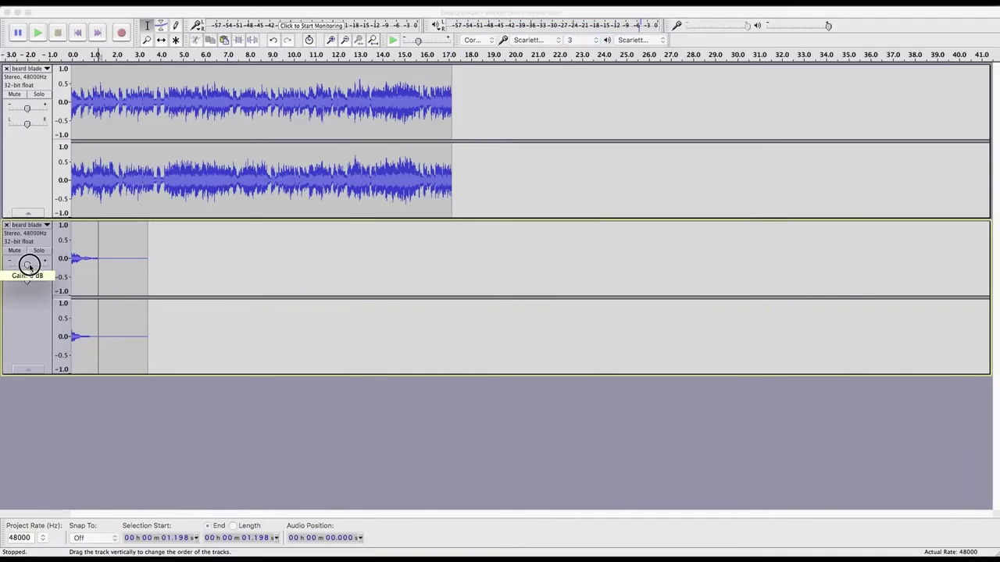
drag(26, 266, 25, 267)
Play the whole loop again to hear the quieter tail.
key(super+a)
key(space)
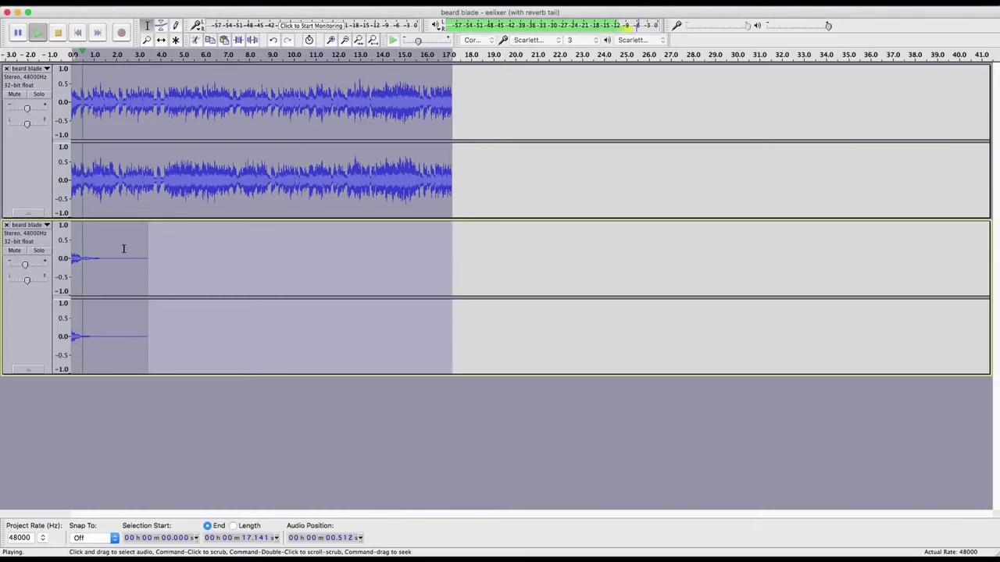
key(space)
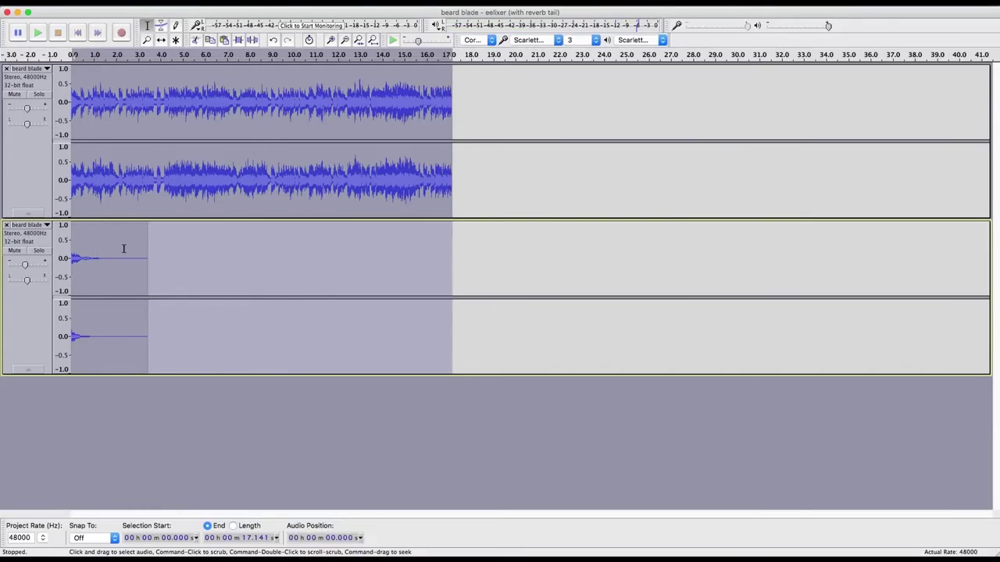
key(space)
click(179, 257)
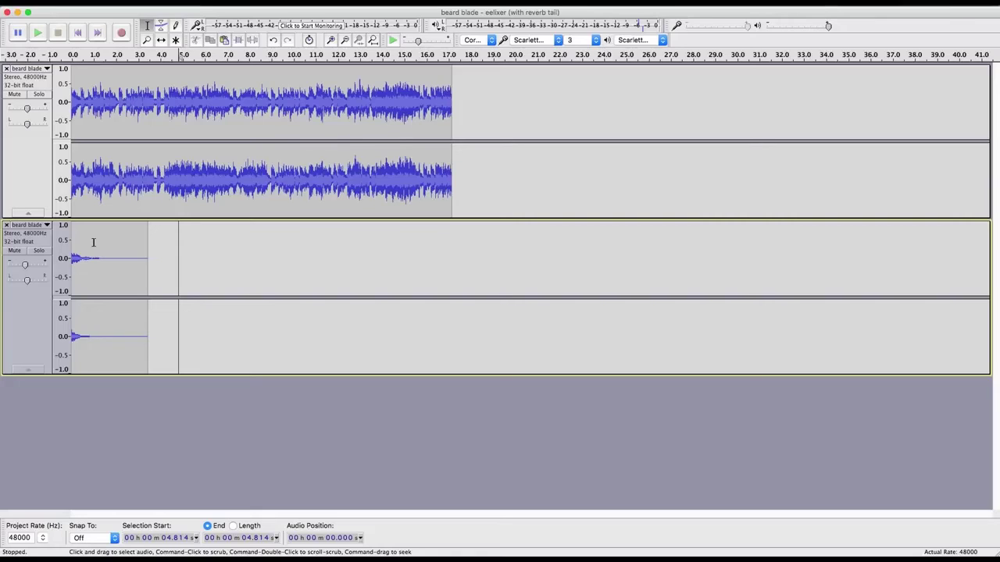
key(super+a)
key(space)
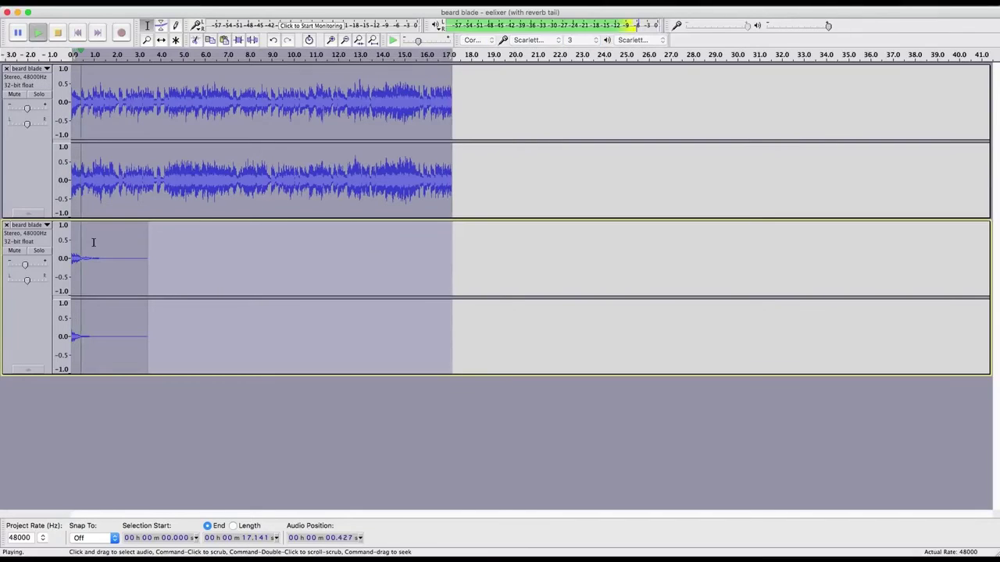
Select the whole main loop clip in the upper track.
click(214, 259)
click(127, 122)
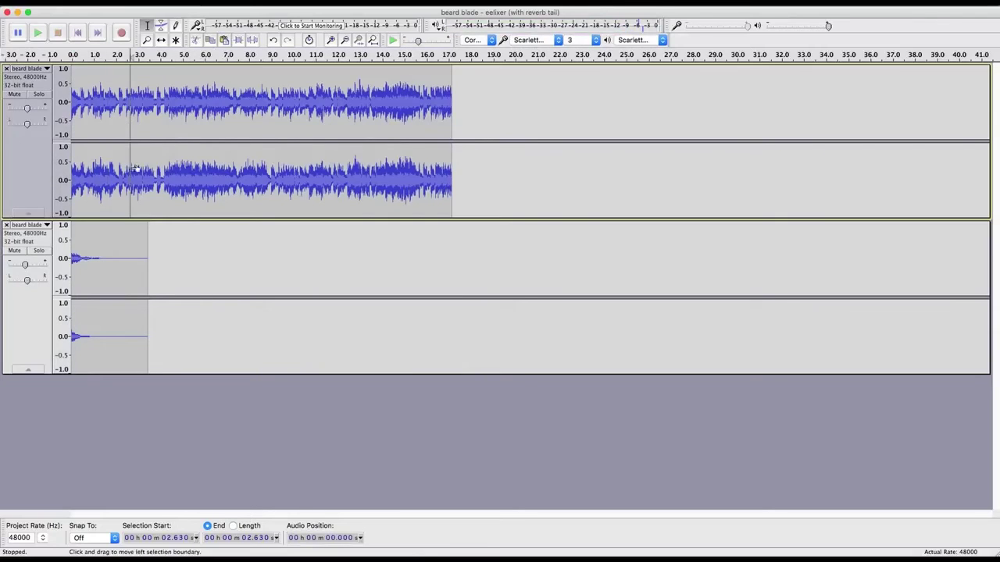
click(115, 247)
double_click(113, 247)
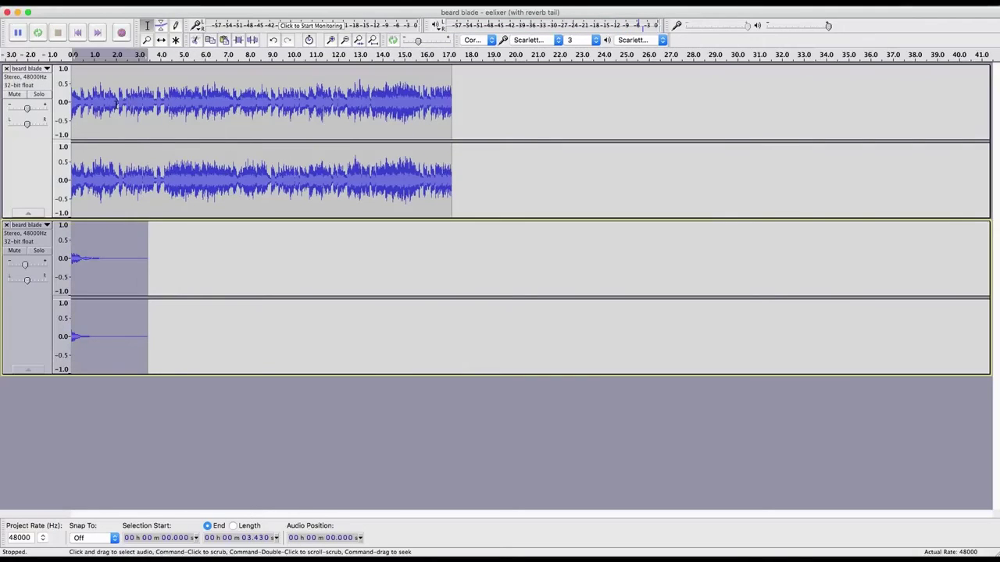
double_click(117, 106)
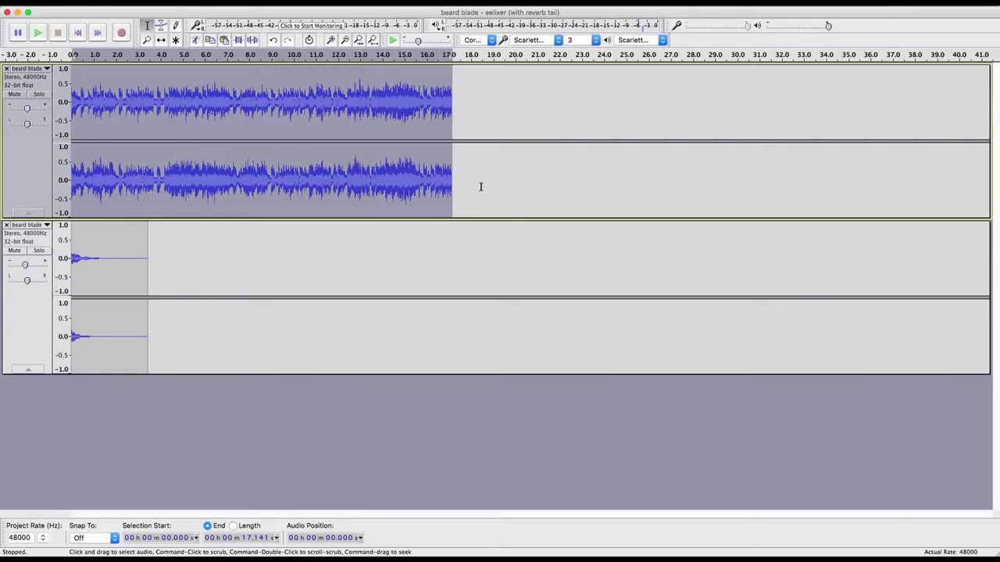
click(480, 234)
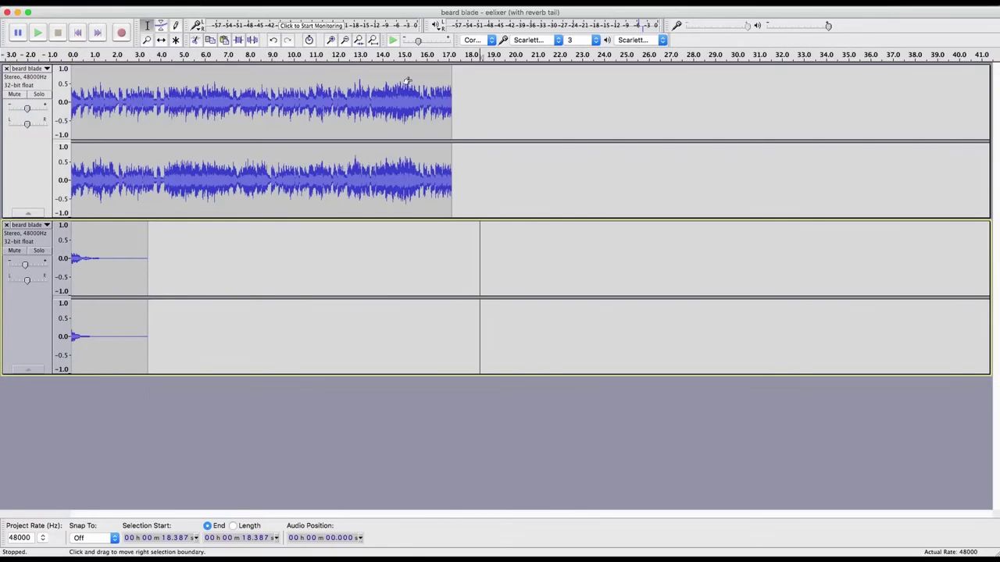
double_click(428, 115)
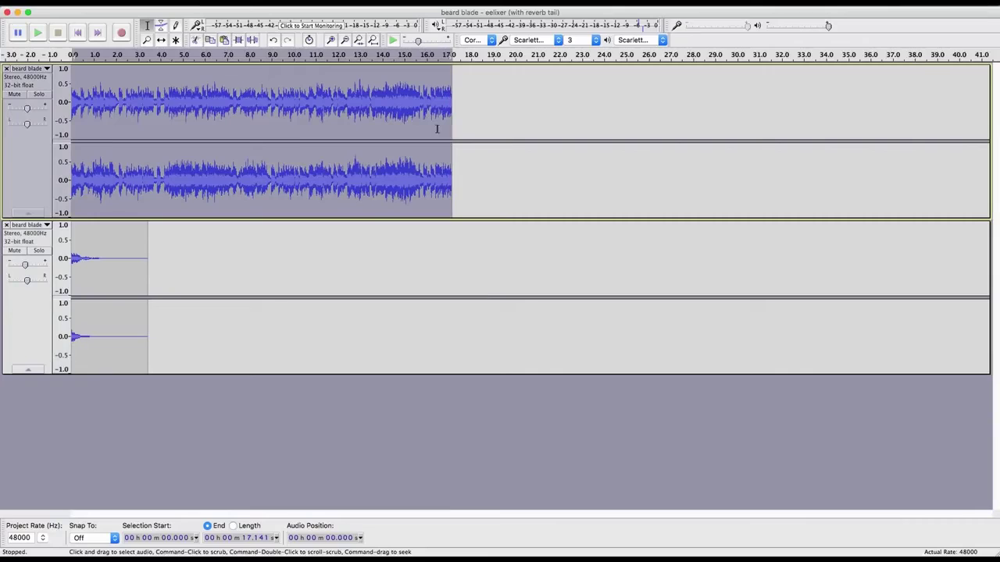
Extend the selection across both tracks from 0 s to the 17.141 s loop end.
key(shift)
key(Down)
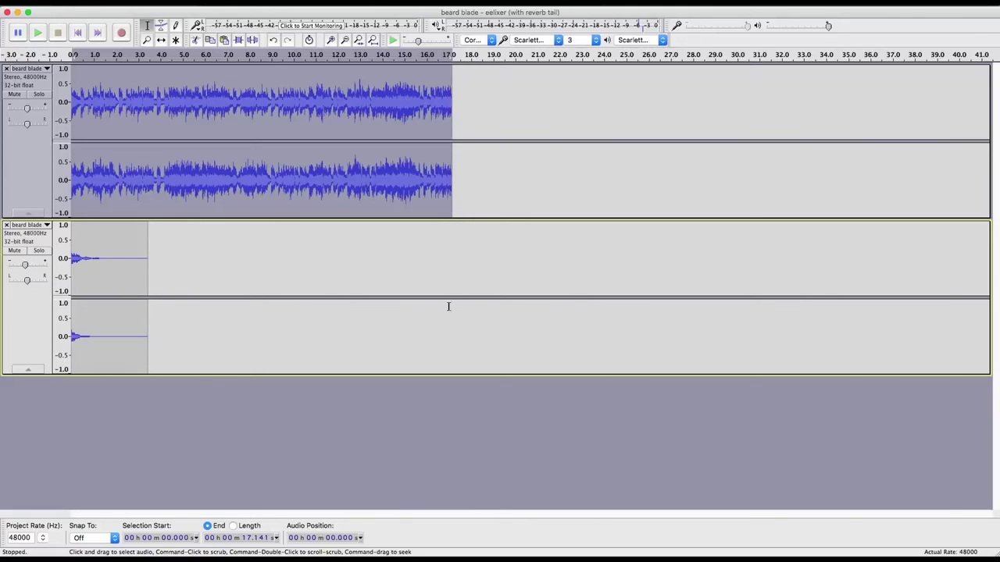
shift+click(458, 252)
click(453, 243)
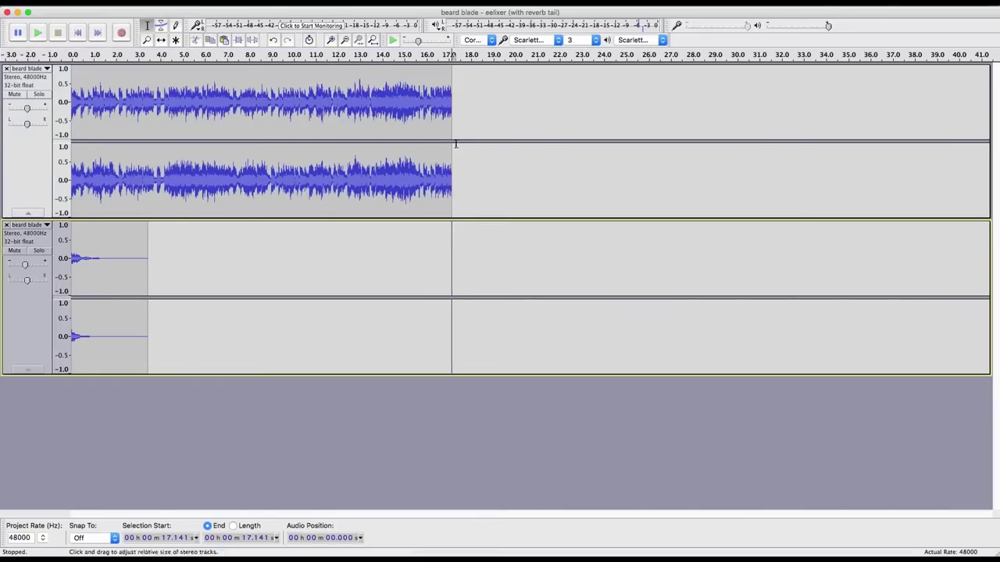
click(465, 238)
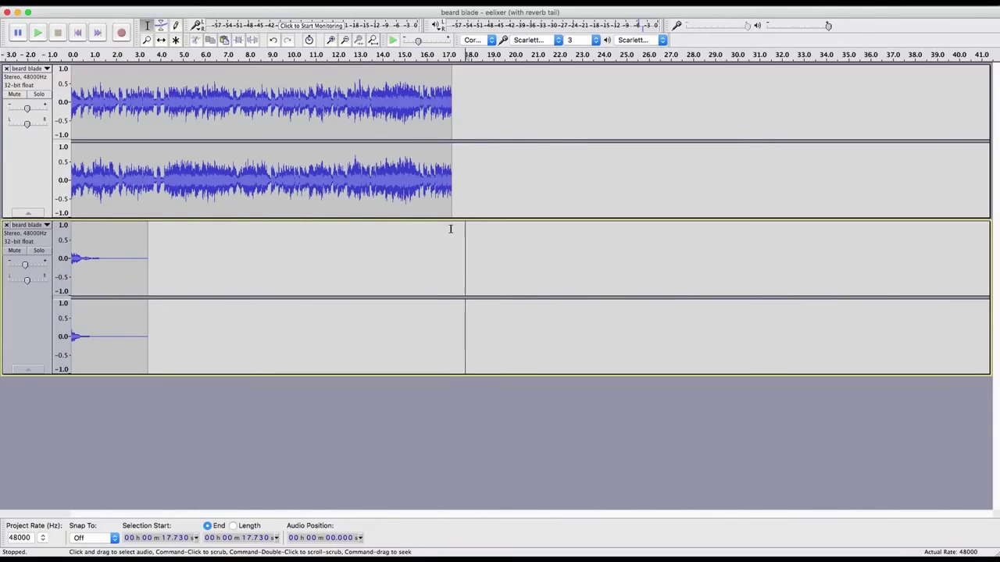
drag(451, 228, 446, 227)
drag(203, 221, 71, 222)
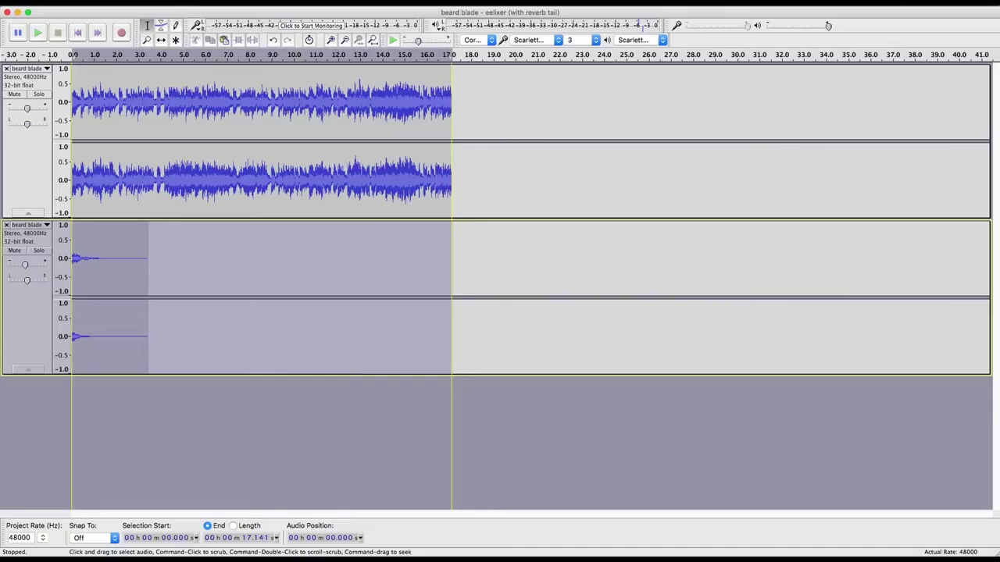
shift+click(16, 88)
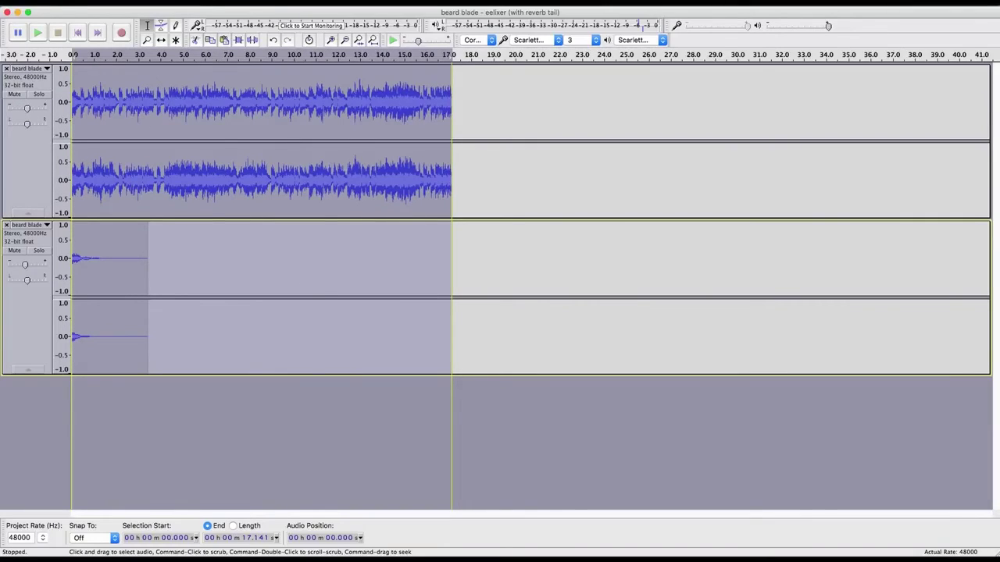
click(78, 0)
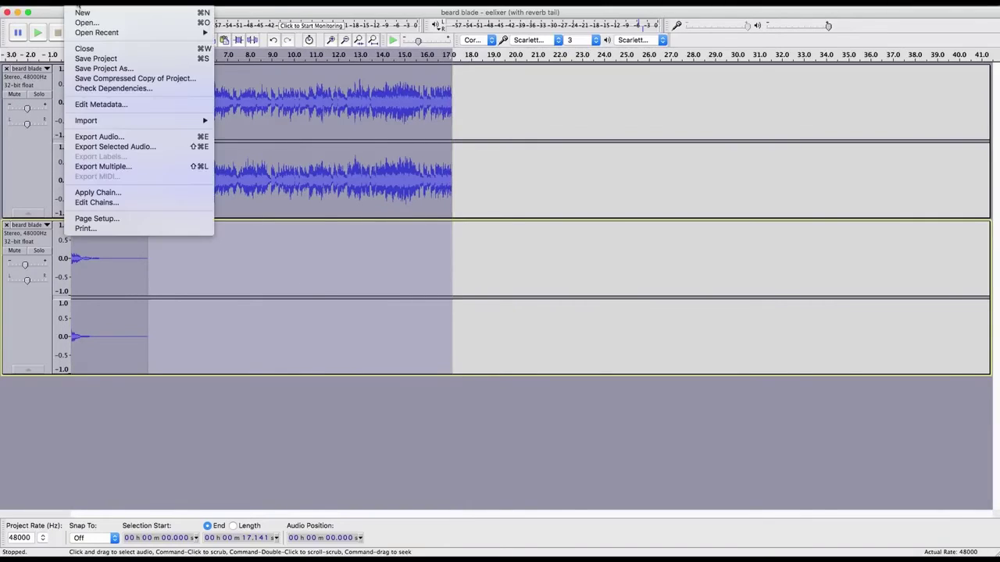
click(131, 139)
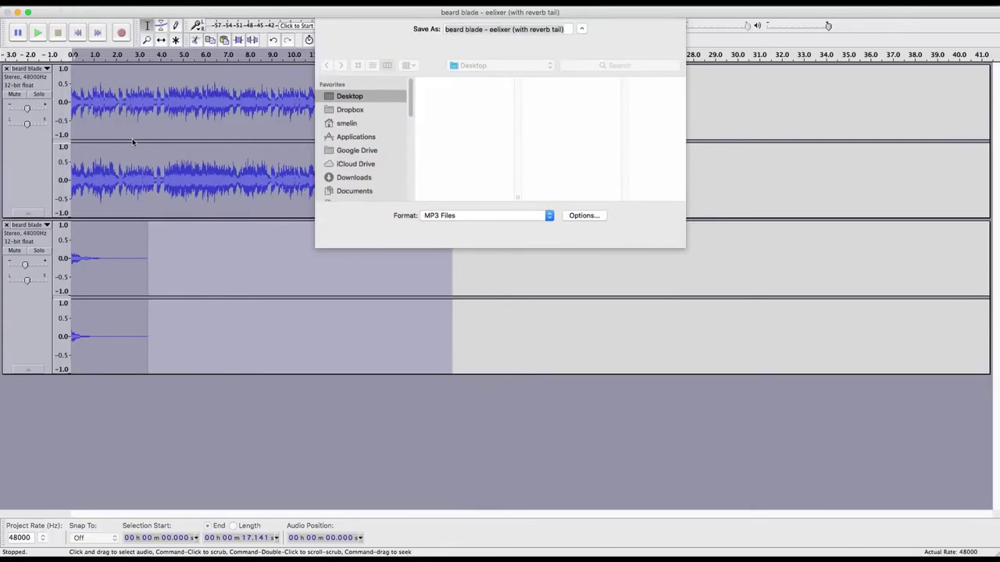
click(450, 218)
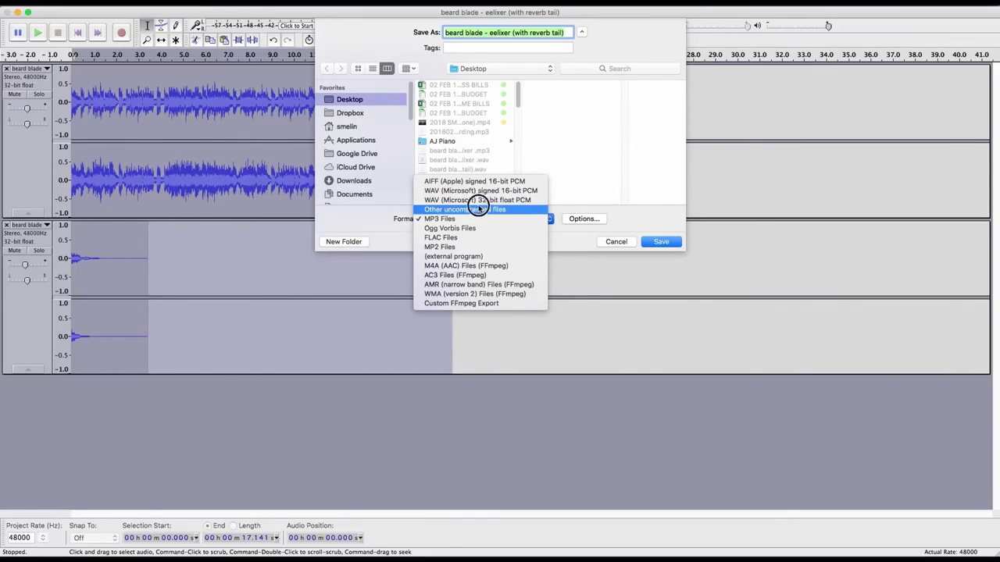
click(479, 208)
click(571, 220)
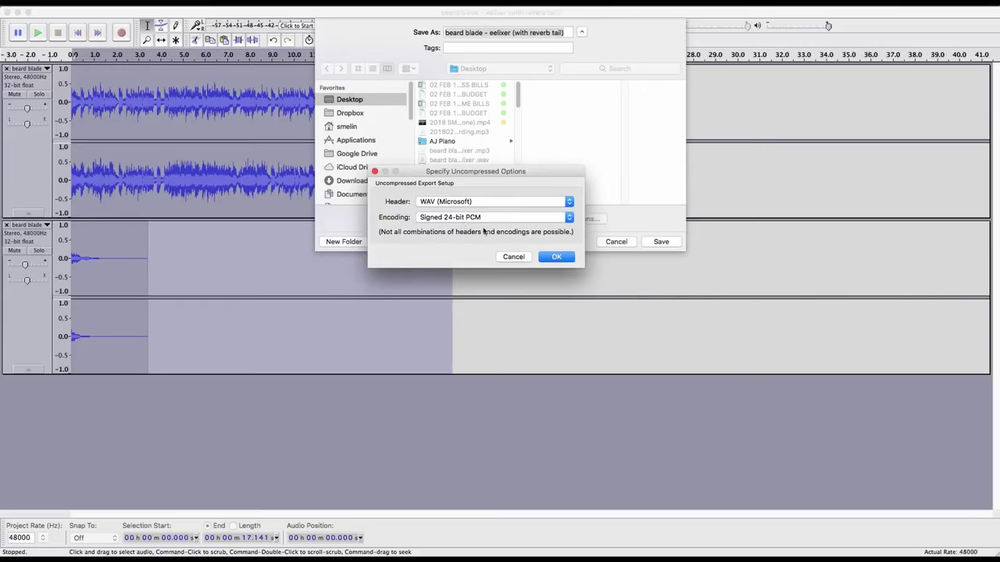
click(506, 219)
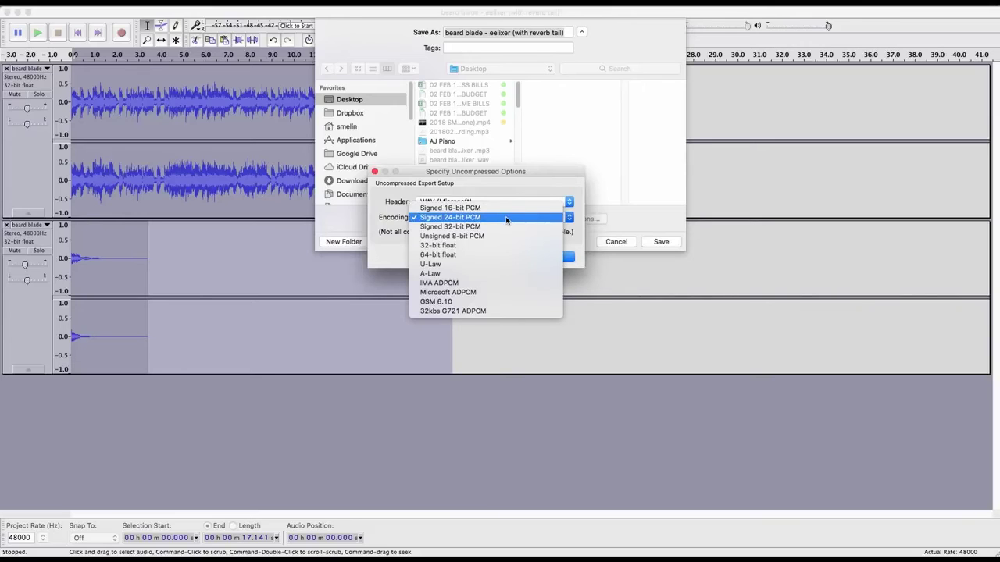
click(519, 176)
drag(519, 176, 504, 225)
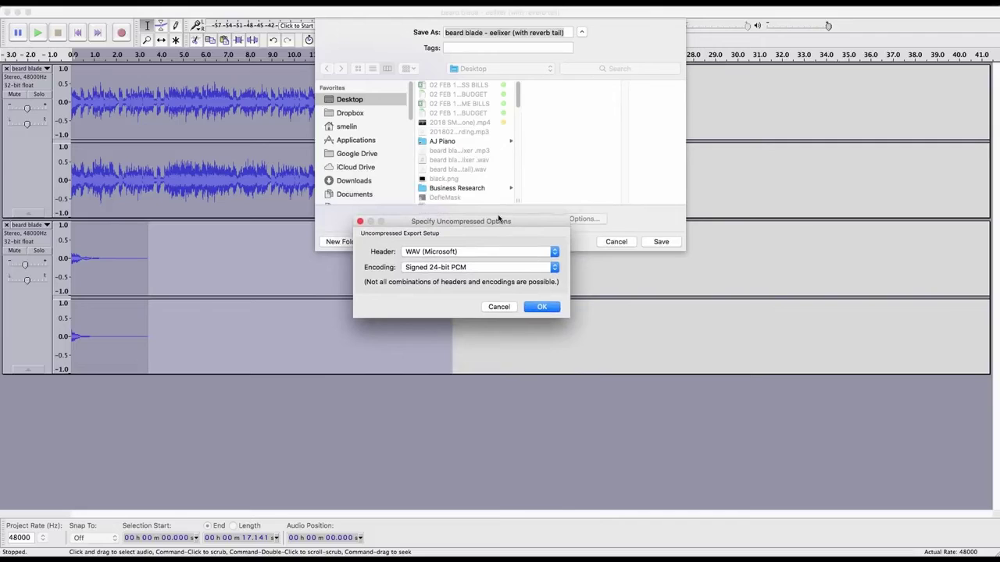
click(500, 307)
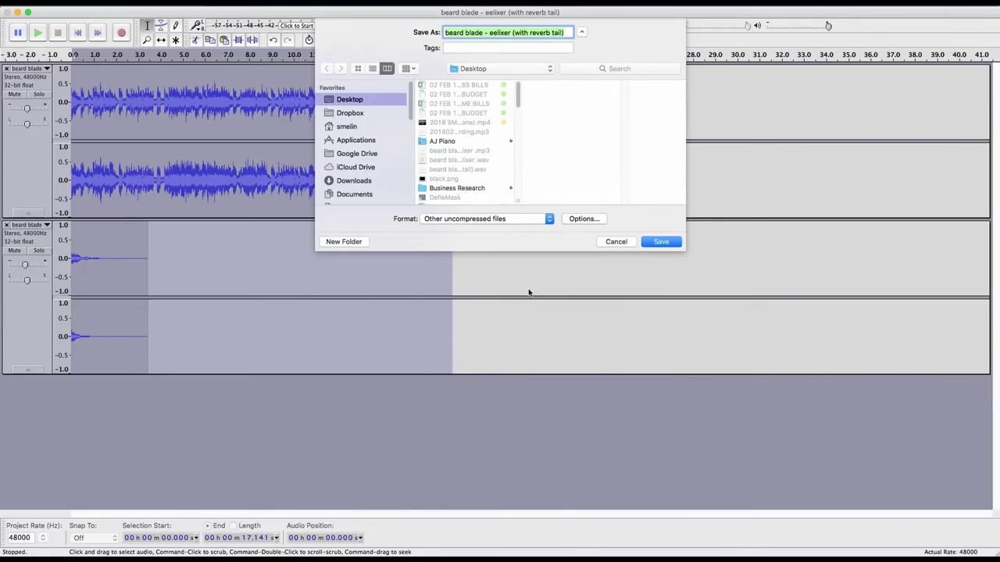
click(616, 242)
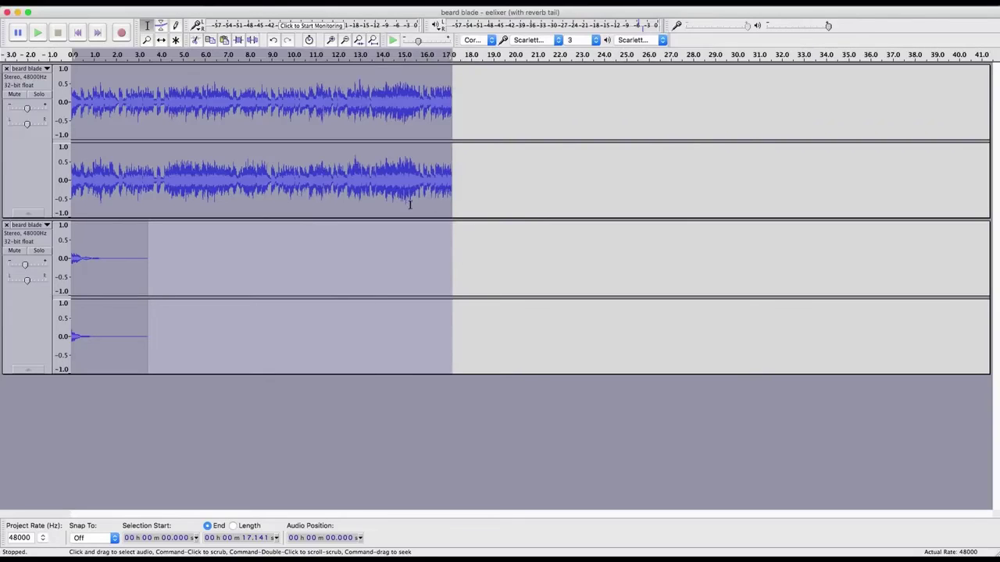
Paste second and third copies of the loop at 17.141 s and 34.283 s across both tracks.
key(Right)
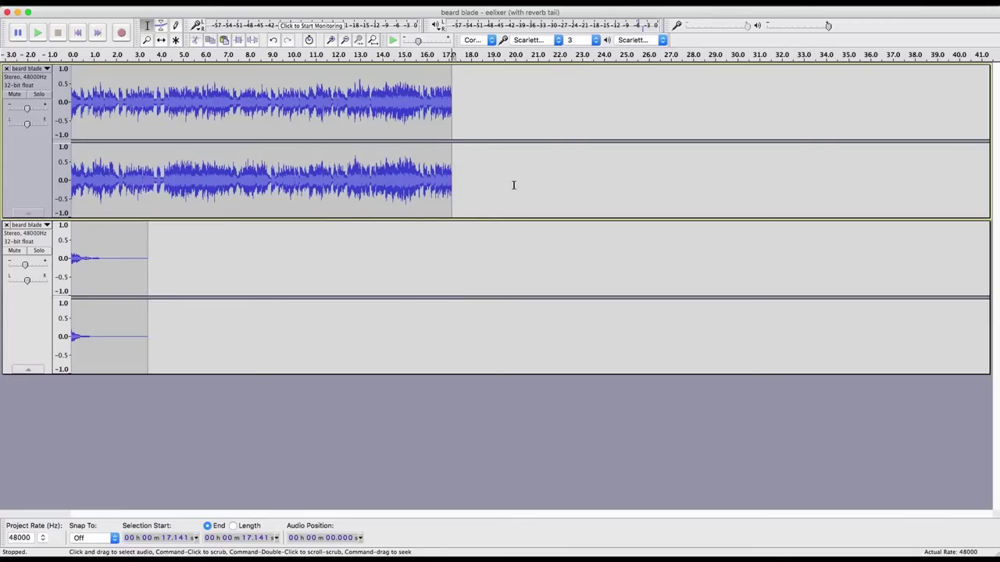
key(shift+Down)
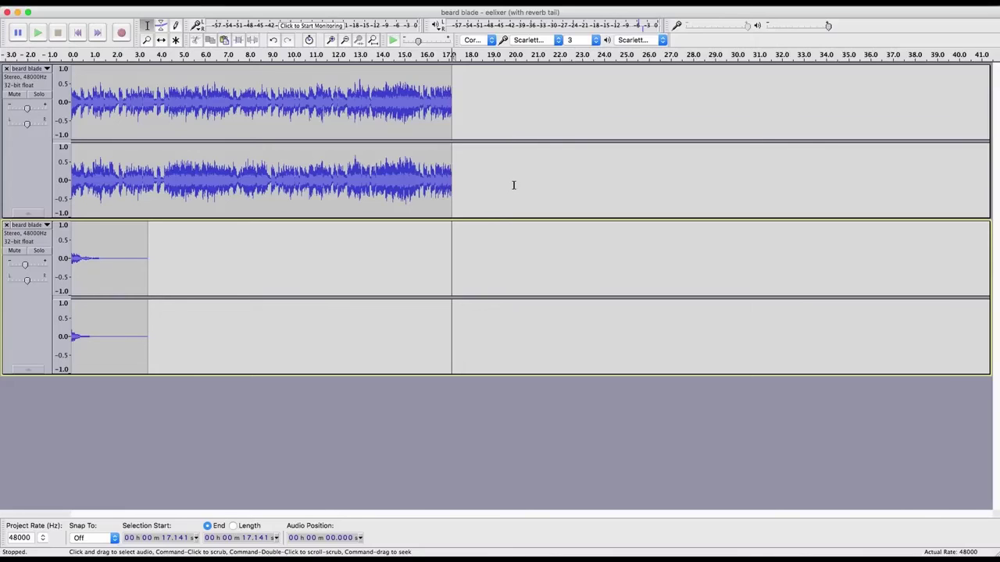
key(super+v)
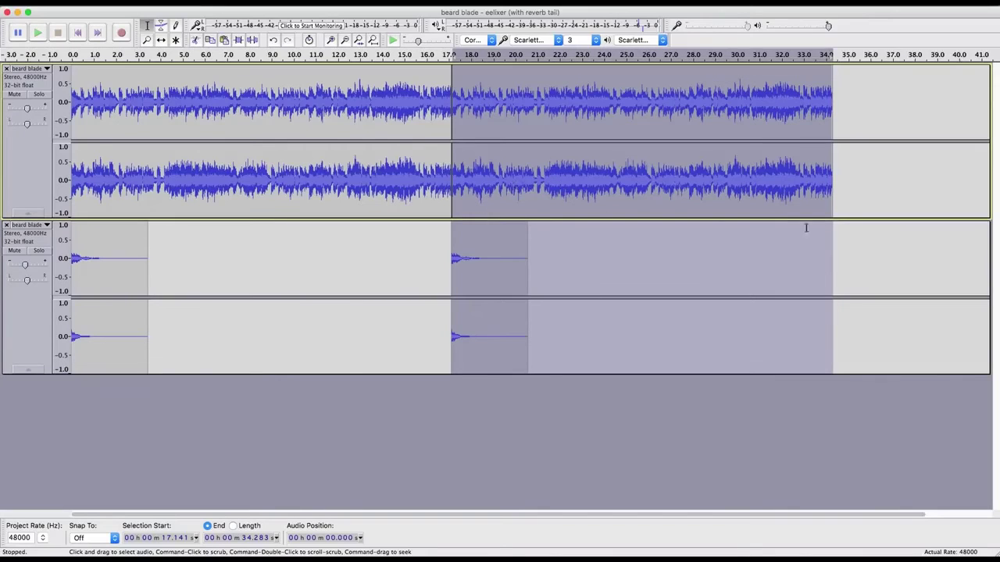
click(875, 188)
click(831, 201)
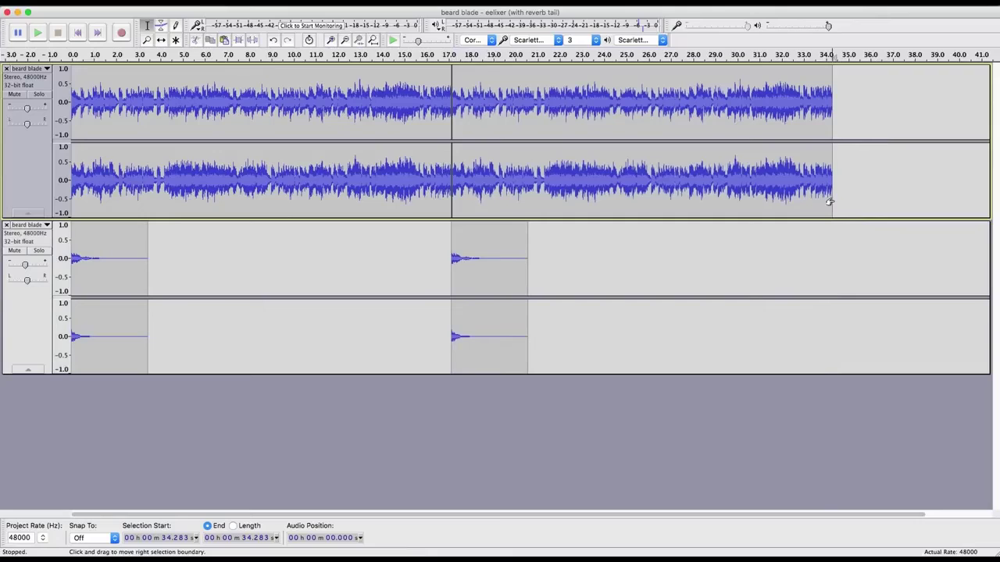
key(super+v)
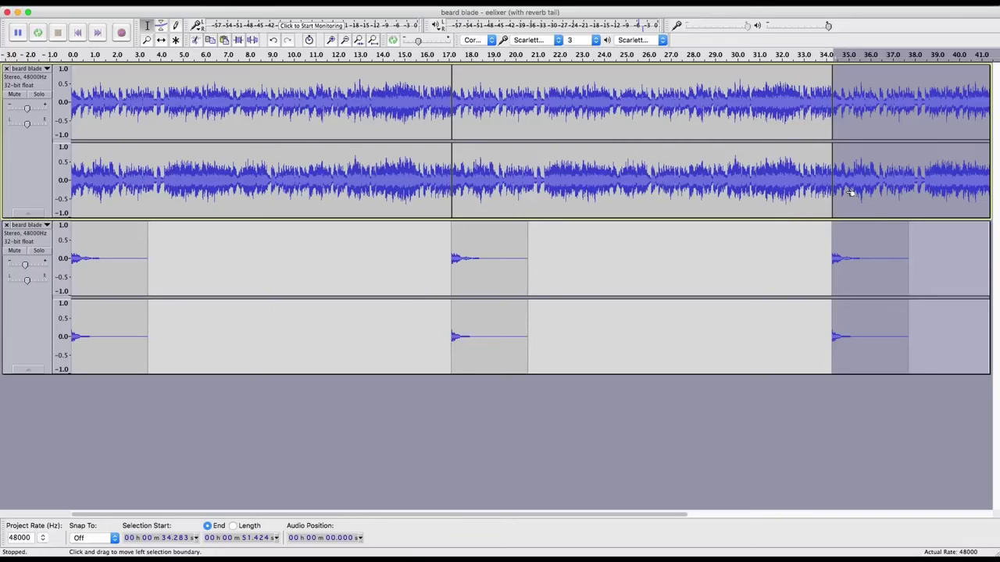
scroll(850, 193, right, 3)
Delete everything in the top track after about 49.2 s.
scroll(737, 152, right, 7)
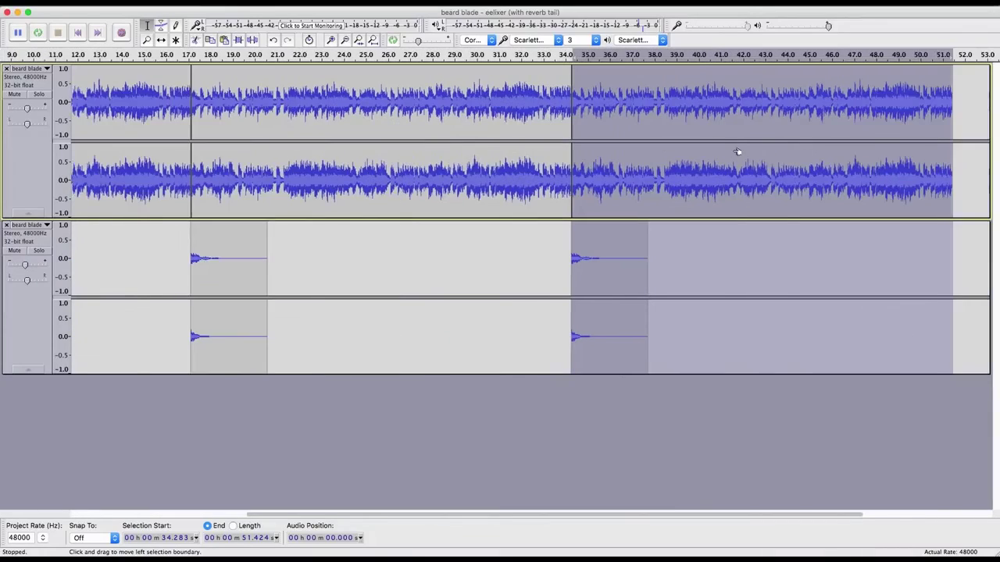
click(703, 188)
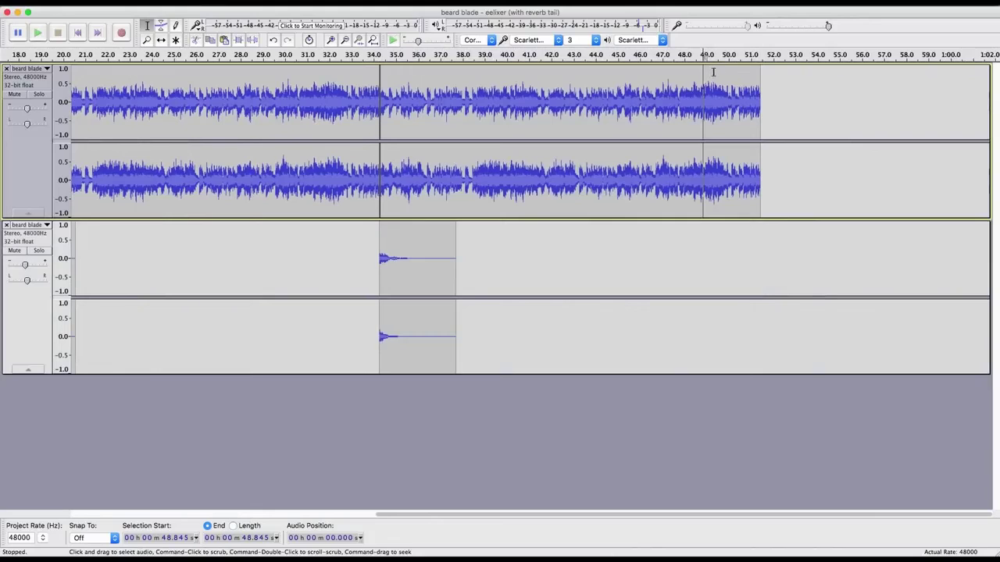
drag(710, 74, 806, 161)
key(Delete)
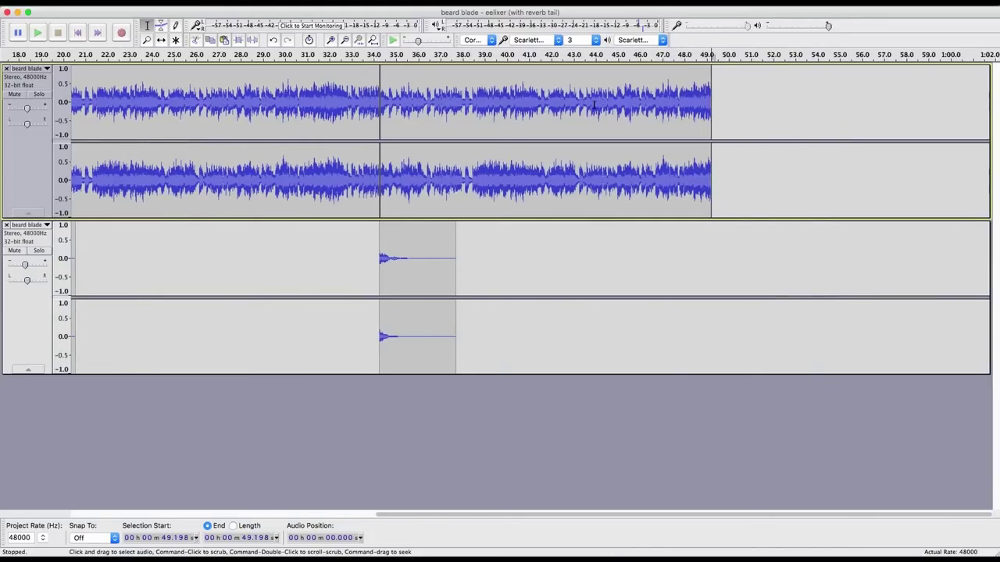
Apply a fade out to the last clip of the top track and the lower reverb track.
double_click(579, 122)
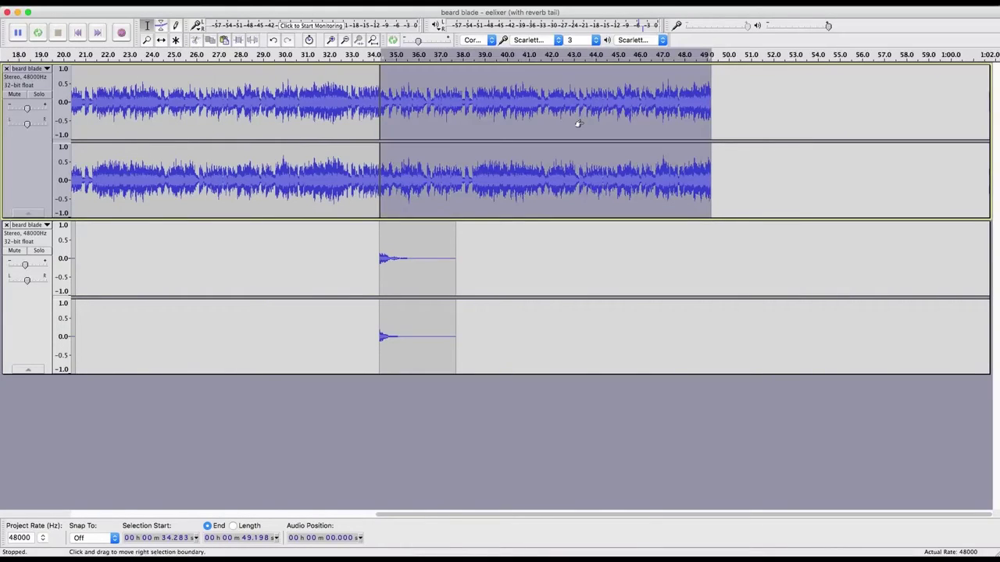
key(super+r)
key(super+r)
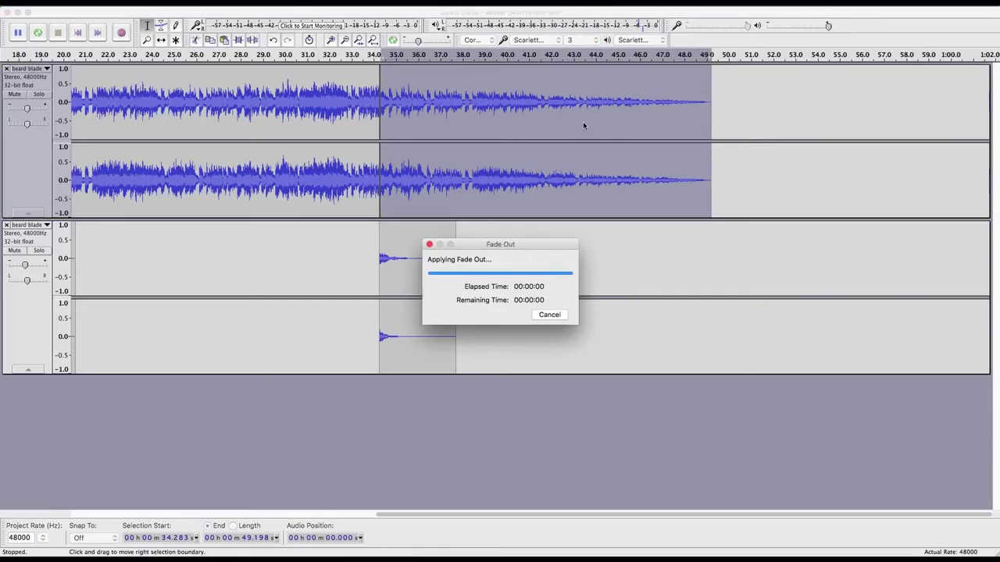
double_click(432, 268)
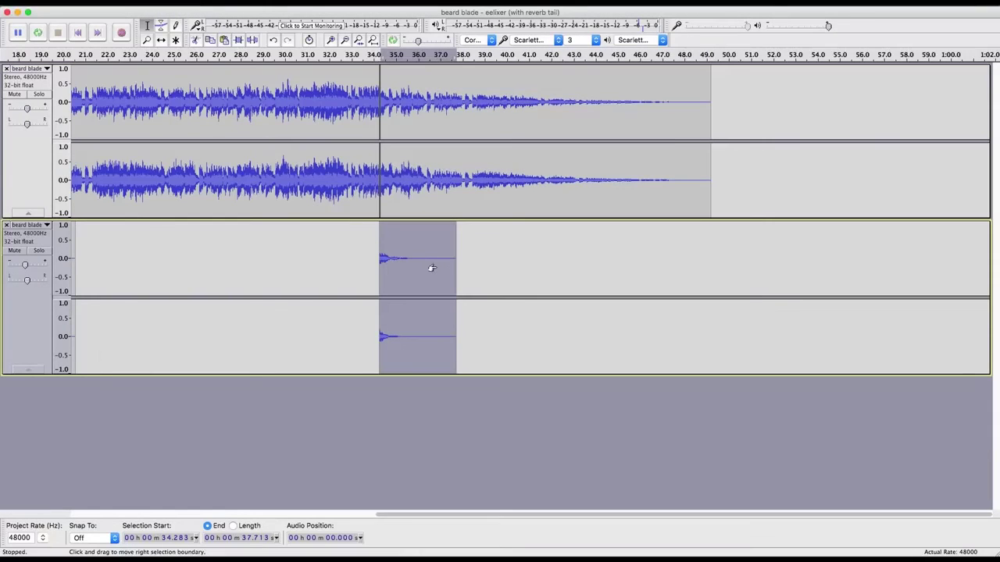
key(super+r)
scroll(371, 153, left, 3)
scroll(371, 153, left, 6)
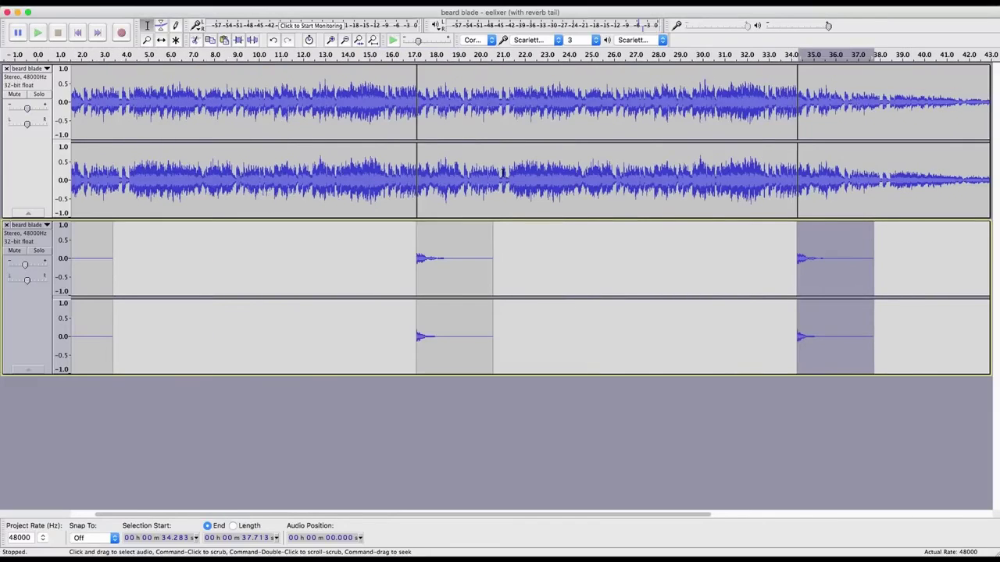
scroll(371, 153, left, 1)
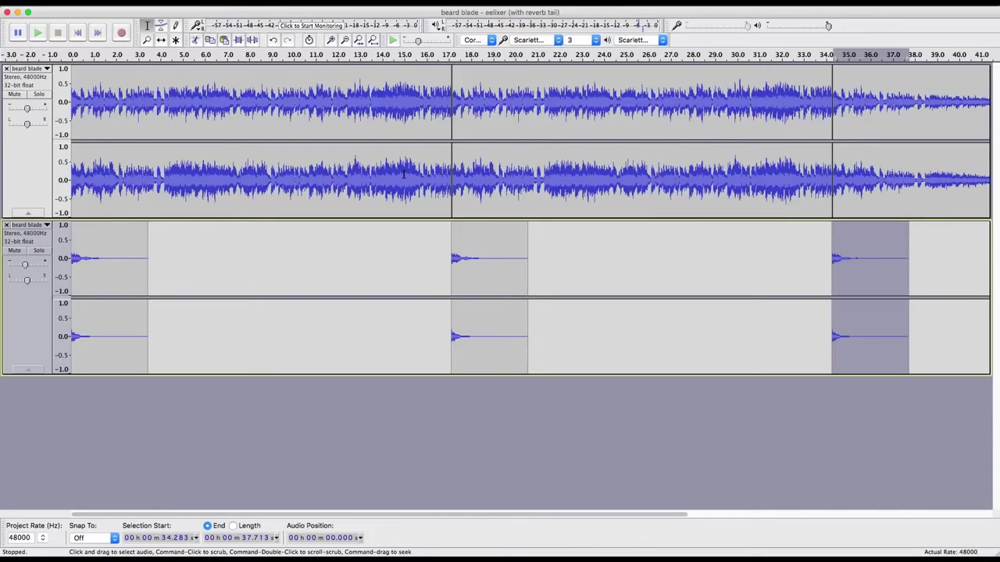
Play the loop from 15.45 s and from 29.9 s to check the joins, then focus the lower track.
click(414, 93)
key(space)
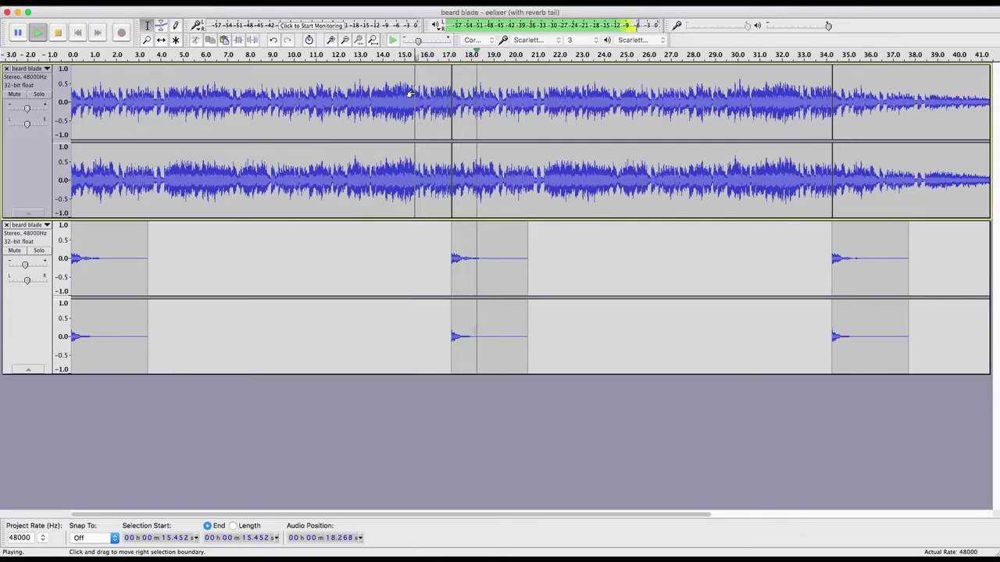
click(735, 109)
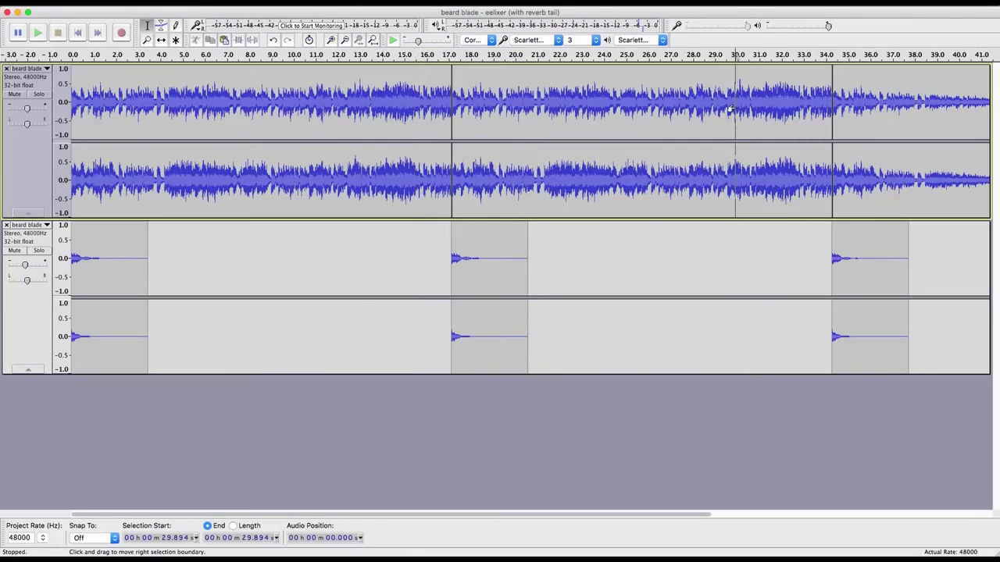
key(space)
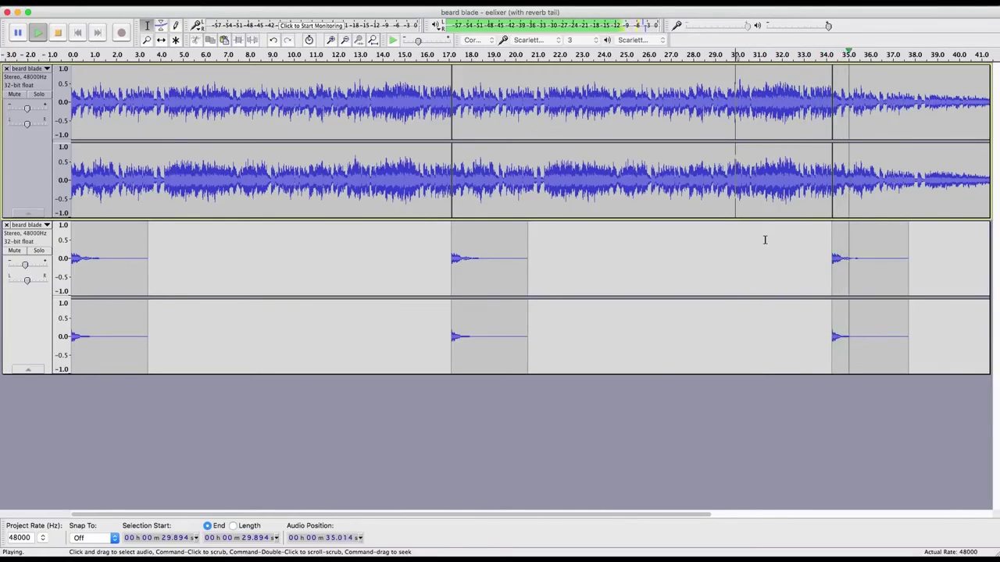
key(space)
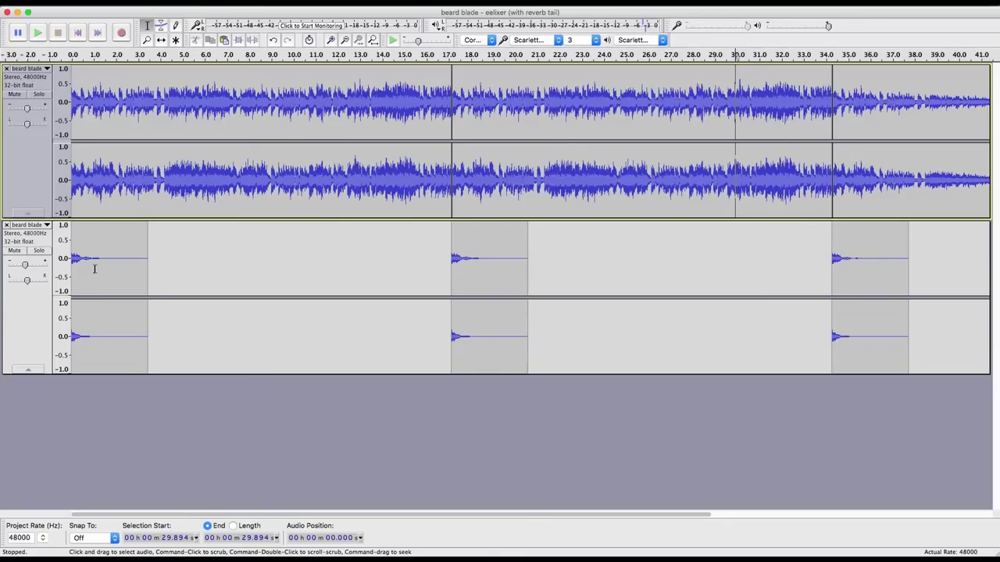
click(107, 238)
Select the lower track's first reverb clip and try deleting it, undoing each time.
double_click(92, 268)
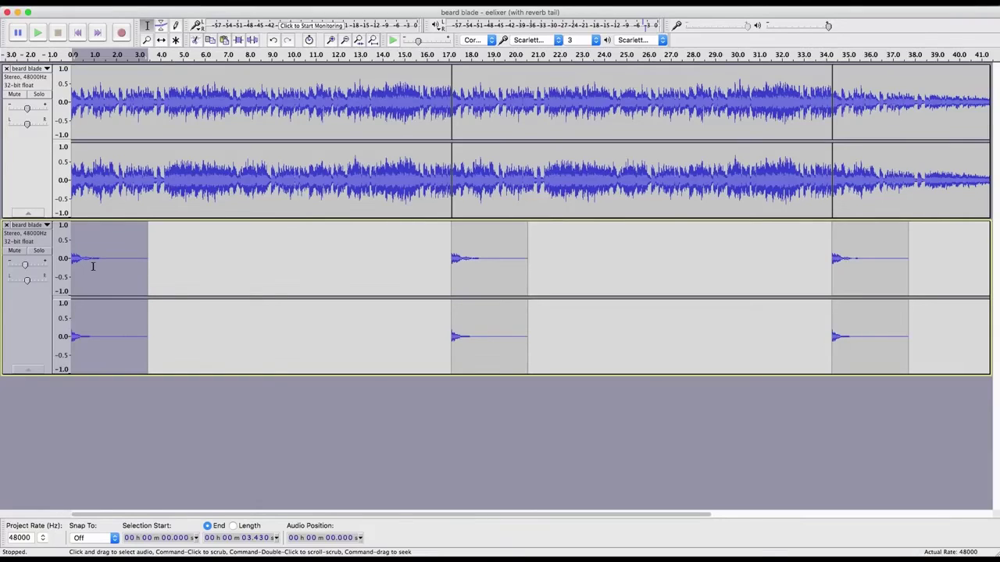
key(Delete)
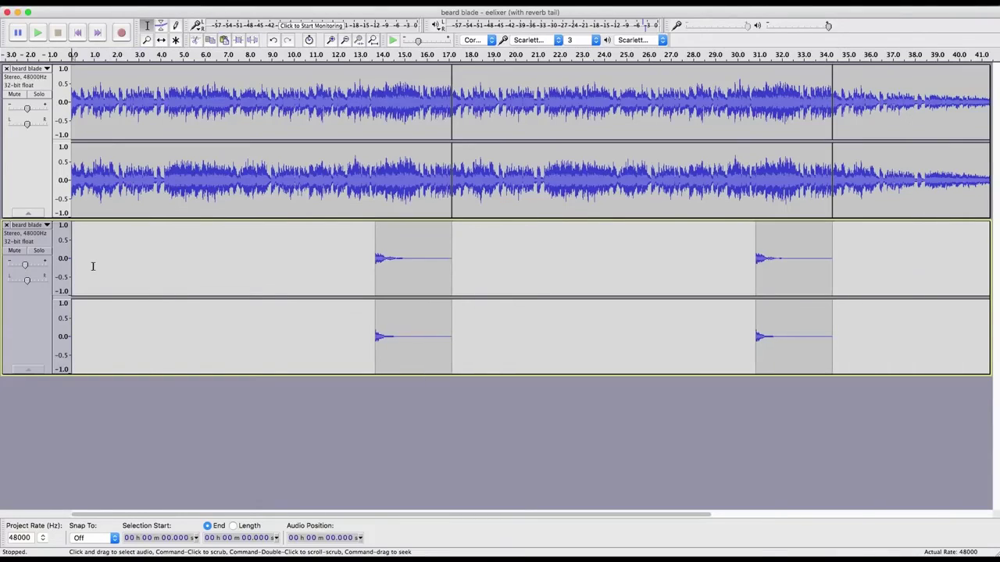
key(super+z)
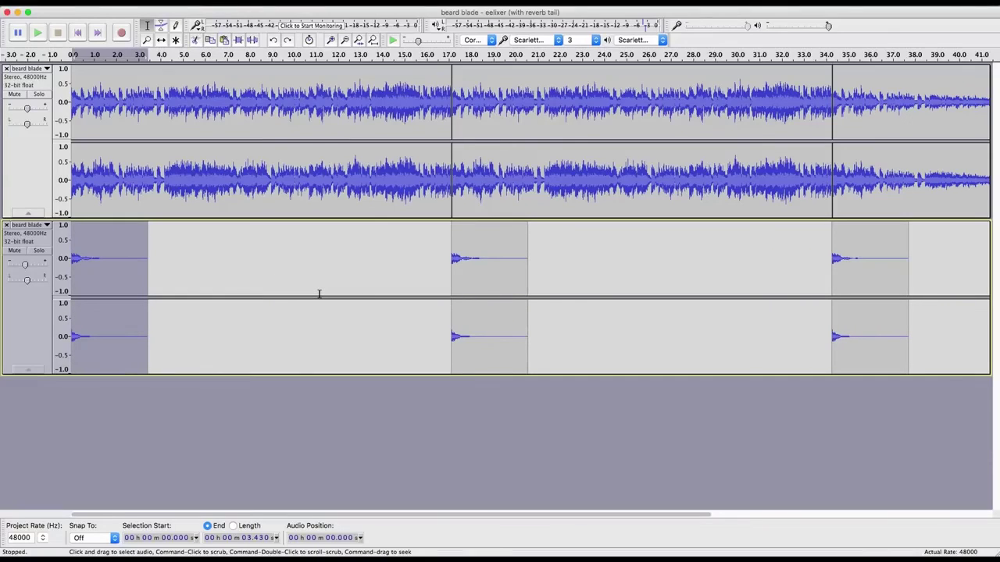
key(Delete)
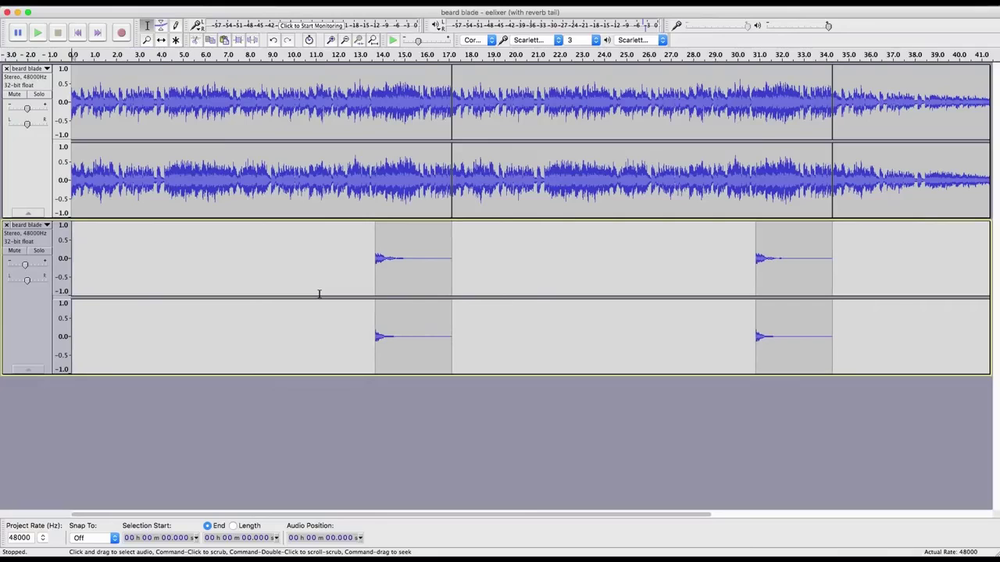
key(super+z)
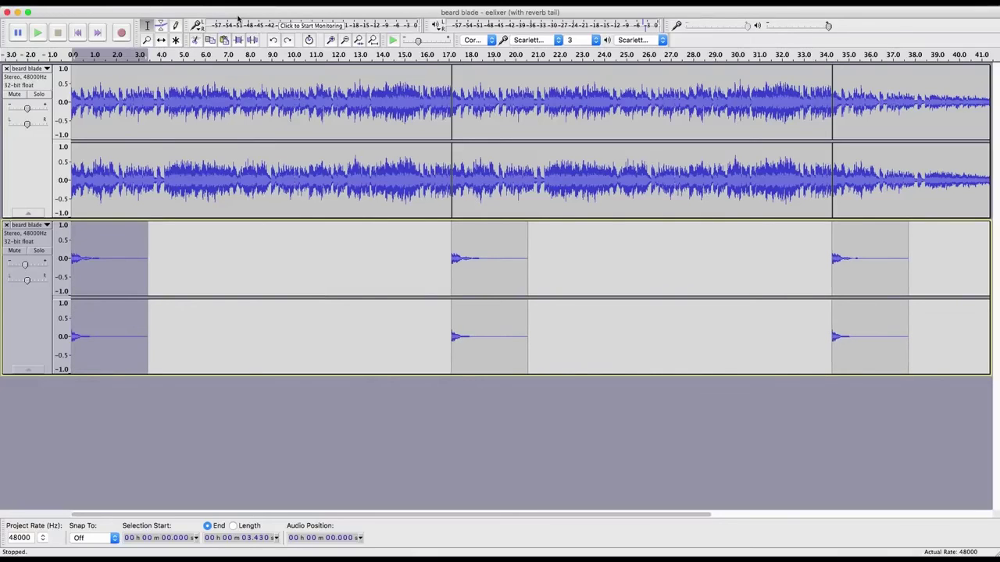
Fill the first reverb clip (0–3.43 s) with generated silence, then select the top track's first section.
click(234, 1)
click(232, 58)
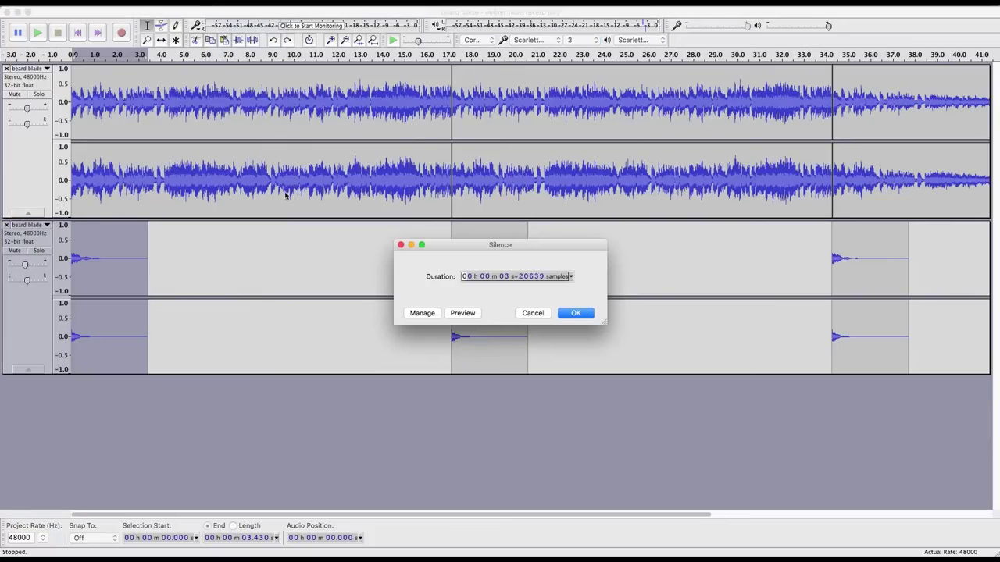
key(Escape)
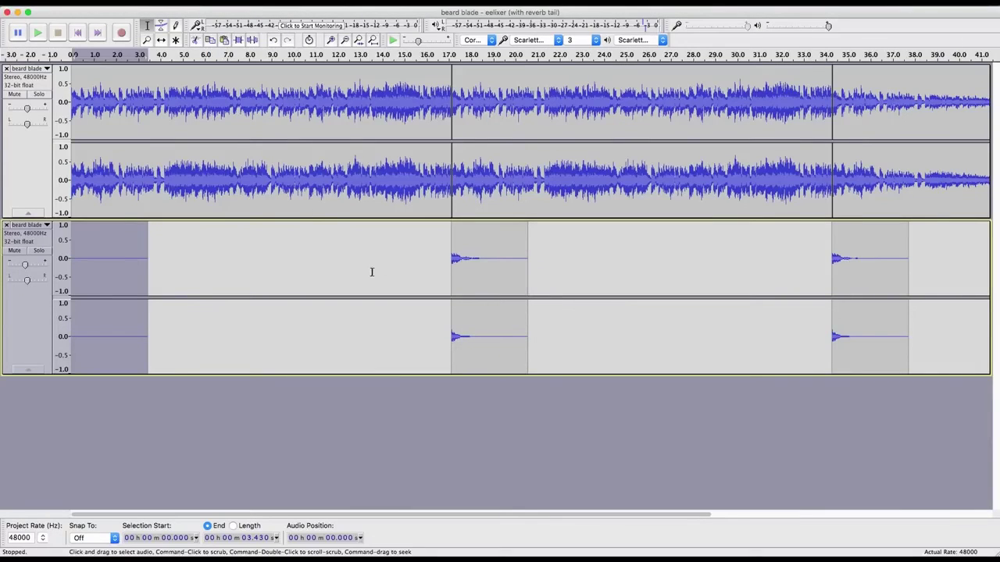
double_click(373, 191)
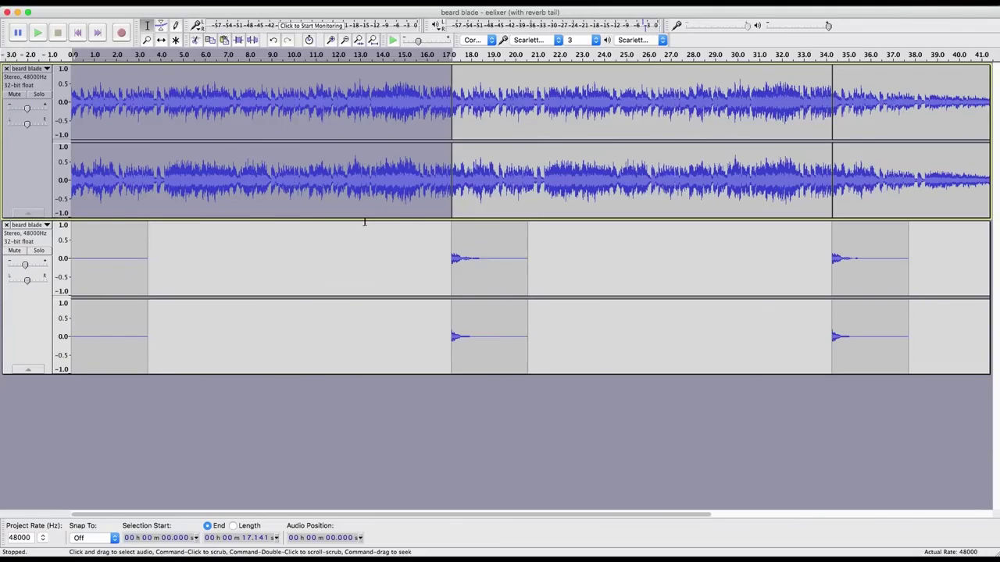
Export only the selected 0–17.141 s section with Export Selected Audio.
click(39, 0)
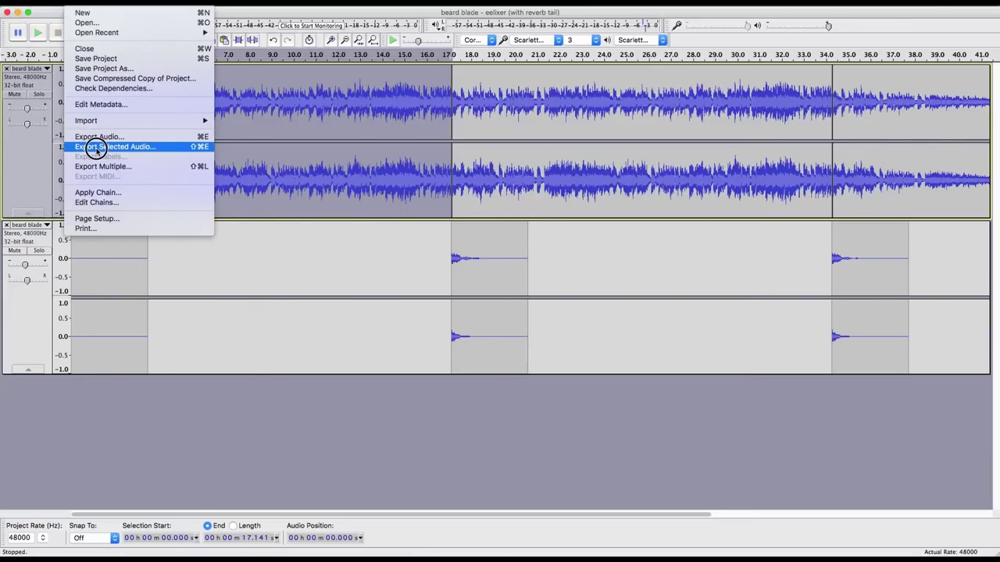
click(96, 147)
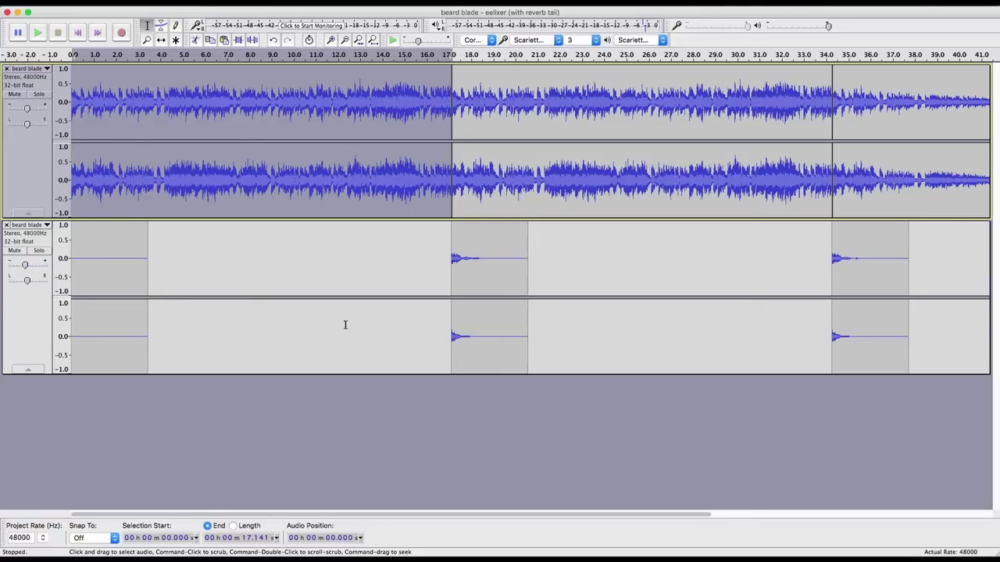
double_click(529, 179)
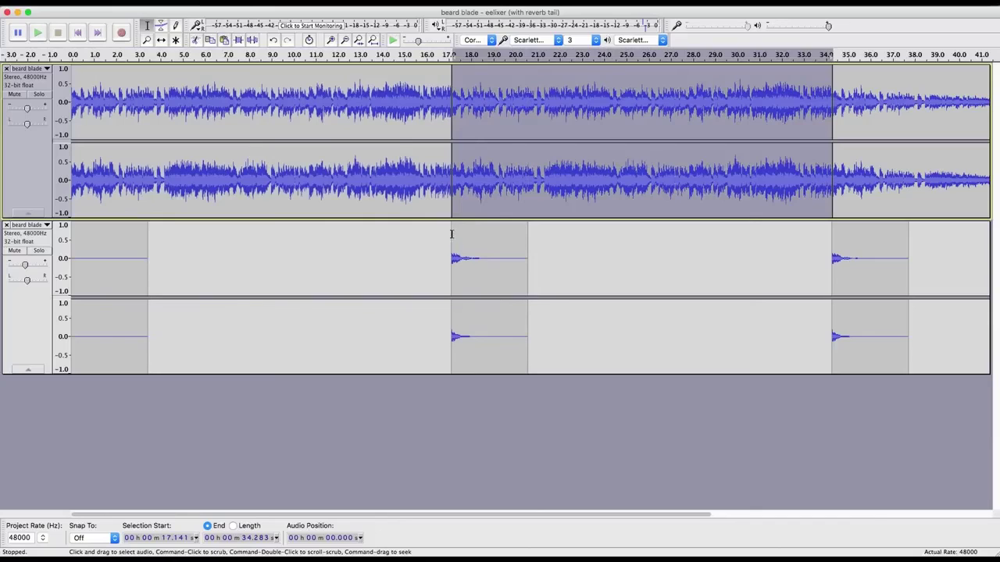
Select 17.141–34.283 s across both tracks, then open and close the File menu without exporting.
click(450, 230)
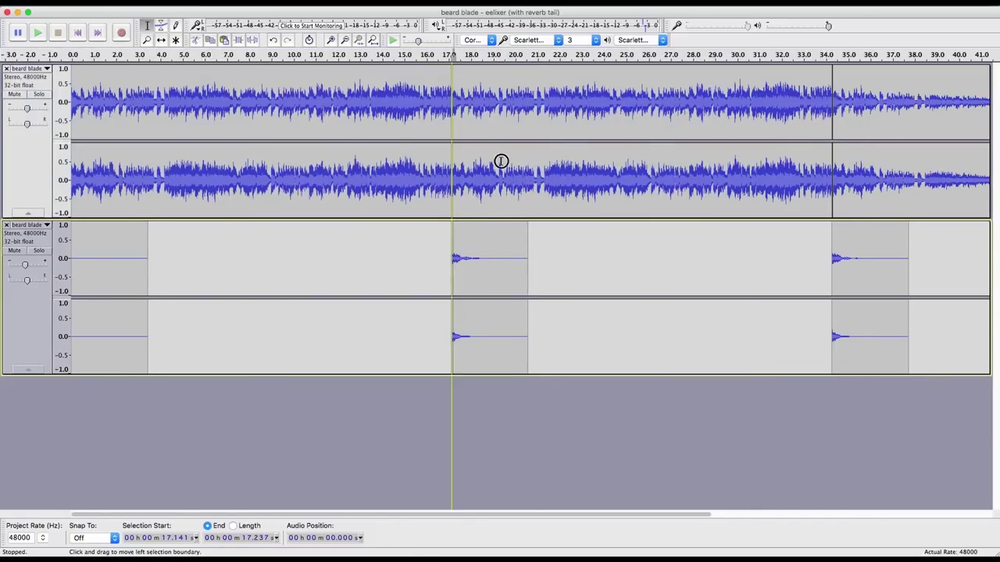
drag(453, 163, 831, 162)
click(88, 1)
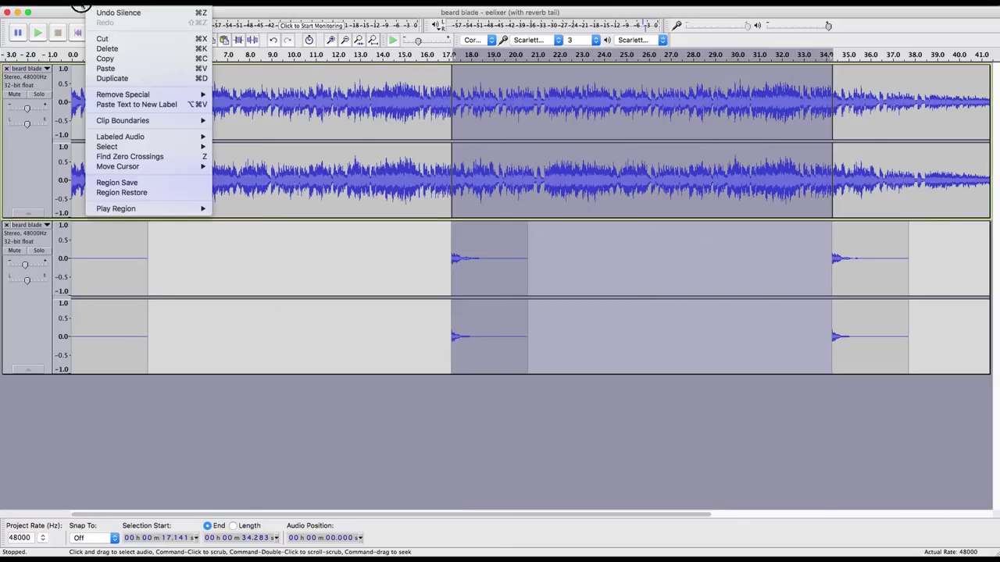
mouse_move(78, 2)
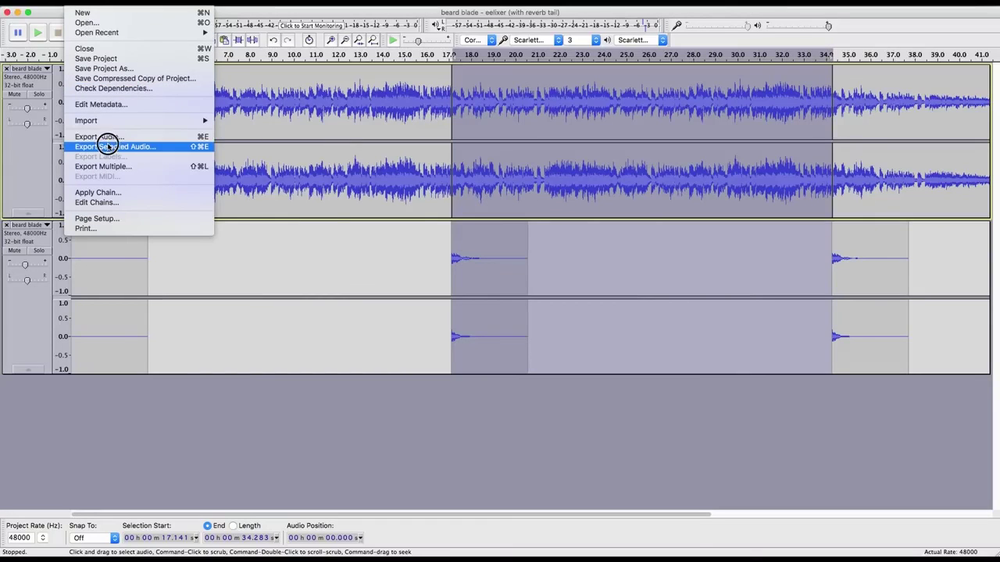
click(404, 267)
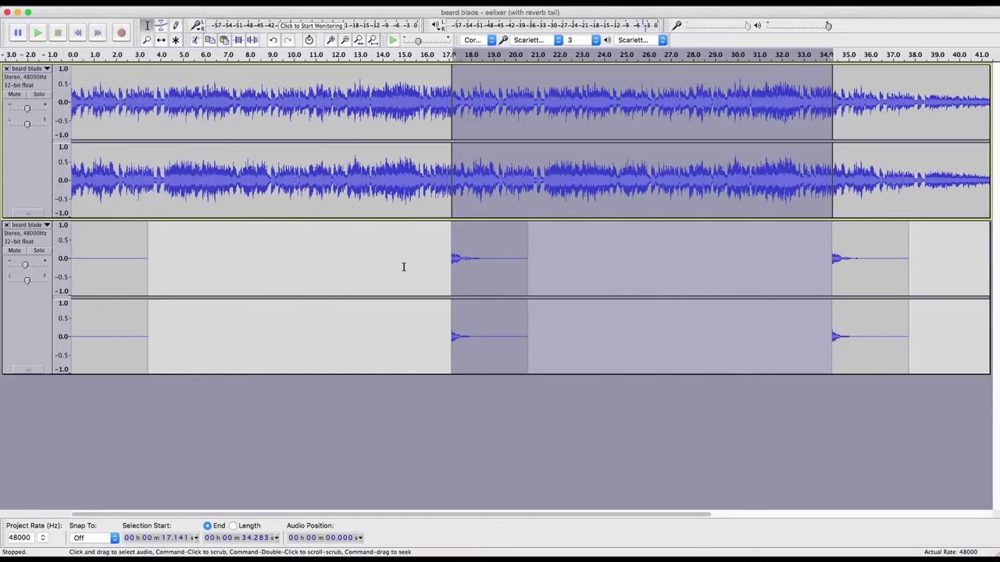